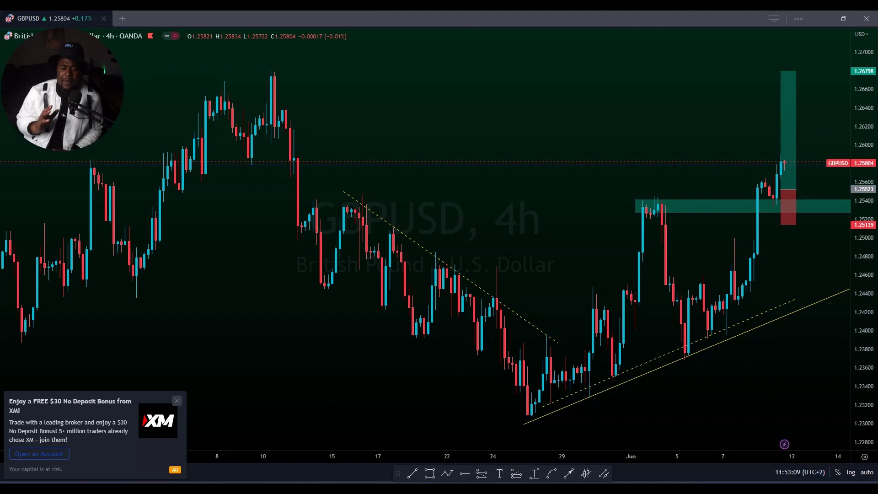
Delete the falling dashed trendline from the GBPUSD chart and dismiss the advertisement
{"action": "left_click", "coordinate": [396, 228]}
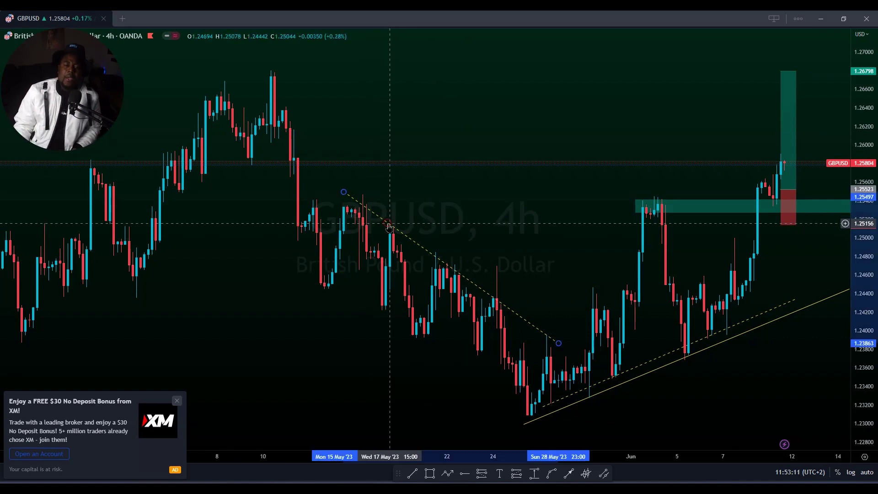
{"action": "left_click", "coordinate": [489, 55]}
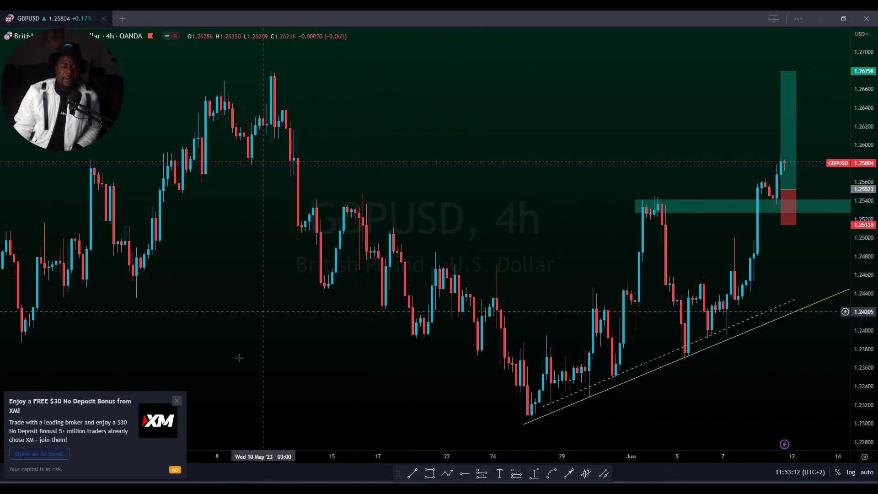
{"action": "left_click", "coordinate": [177, 400]}
Extend the later end of the solid rising trendline slightly, to about the end of 14 June near 1.2450
{"action": "scroll", "coordinate": [500, 199], "scroll_direction": "down", "scroll_amount": 3}
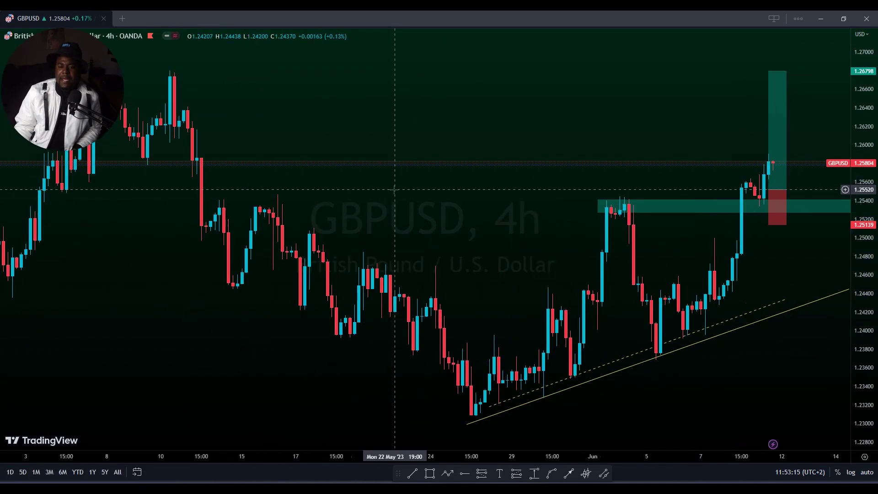
{"action": "left_click_drag", "start_coordinate": [863, 228], "coordinate": [863, 283]}
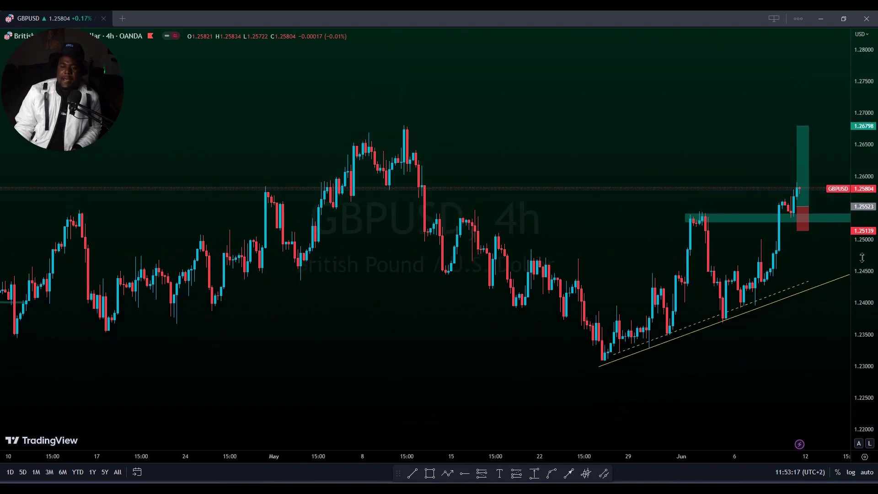
{"action": "scroll", "coordinate": [626, 156], "scroll_direction": "up", "scroll_amount": 1}
{"action": "scroll", "coordinate": [626, 156], "scroll_direction": "up", "scroll_amount": 2}
{"action": "scroll", "coordinate": [558, 147], "scroll_direction": "up", "scroll_amount": 2}
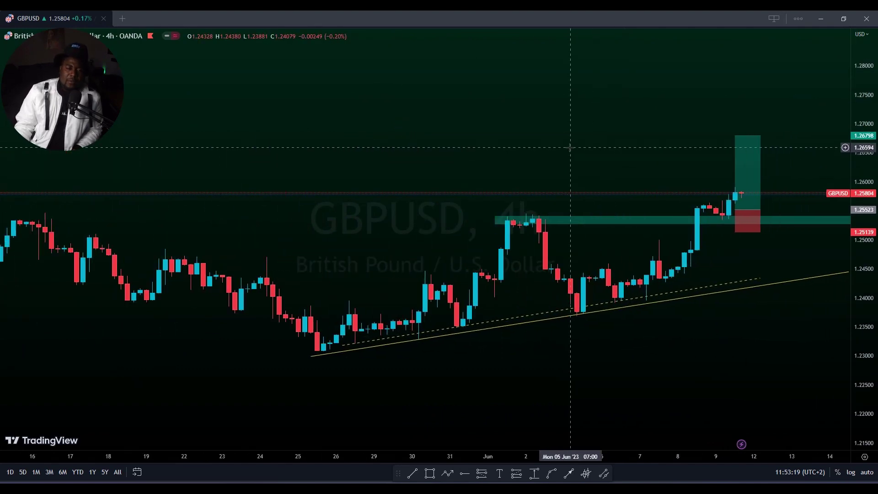
{"action": "scroll", "coordinate": [538, 142], "scroll_direction": "right", "scroll_amount": 5}
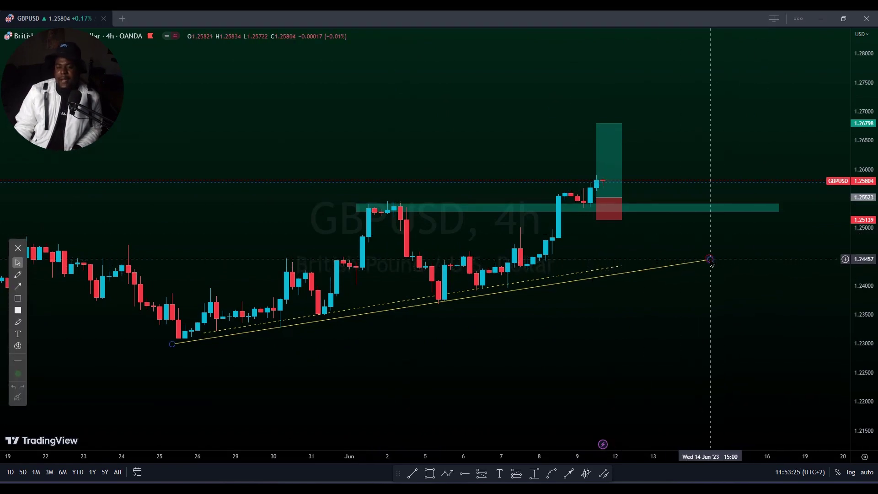
{"action": "left_click_drag", "start_coordinate": [709, 260], "coordinate": [722, 256]}
Delete the long position projection and the green support zone from the GBPUSD chart
{"action": "left_click", "coordinate": [608, 151]}
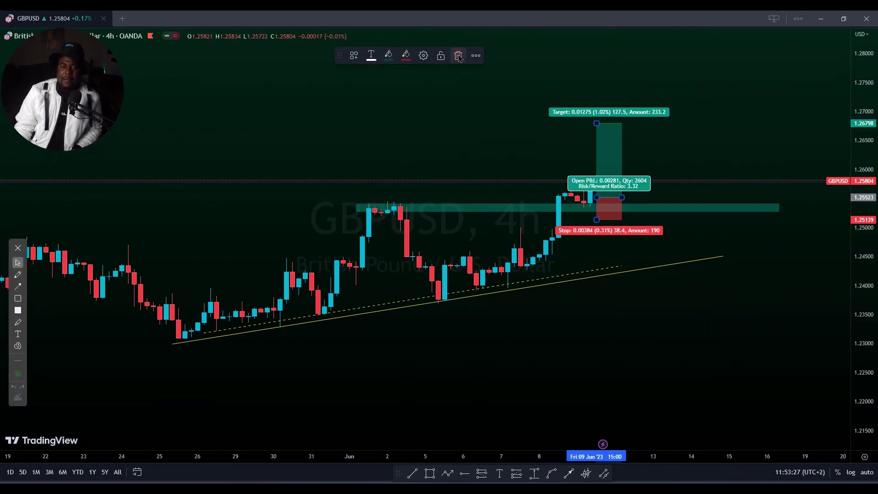
{"action": "key", "text": "Delete"}
{"action": "left_click", "coordinate": [467, 204]}
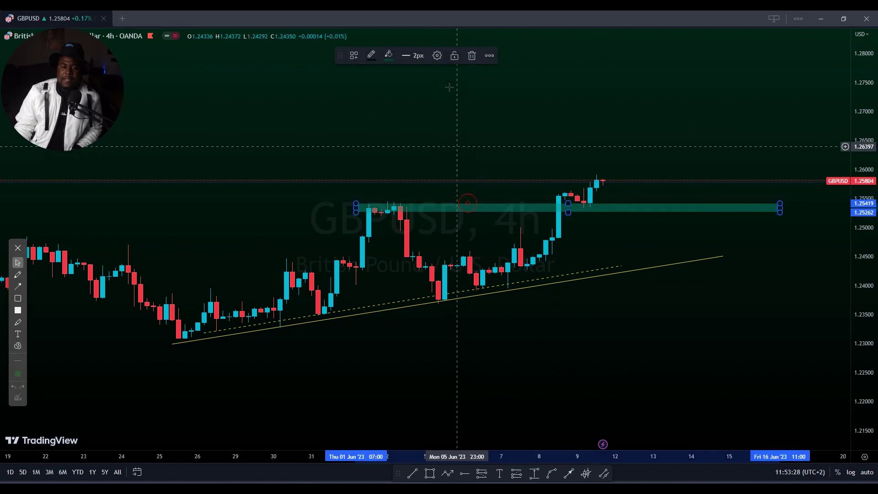
{"action": "left_click", "coordinate": [472, 55]}
Draw four green arrows pointing up at the solid rising trendline, spaced along its length
{"action": "left_click", "coordinate": [18, 287]}
{"action": "left_click_drag", "start_coordinate": [201, 402], "coordinate": [205, 355]}
{"action": "left_click_drag", "start_coordinate": [356, 428], "coordinate": [367, 320]}
{"action": "mouse_move", "coordinate": [535, 384]}
{"action": "left_mouse_down"}
{"action": "mouse_move", "coordinate": [567, 293]}
{"action": "mouse_move", "coordinate": [560, 287]}
{"action": "left_mouse_up"}
{"action": "left_click_drag", "start_coordinate": [674, 343], "coordinate": [673, 266]}
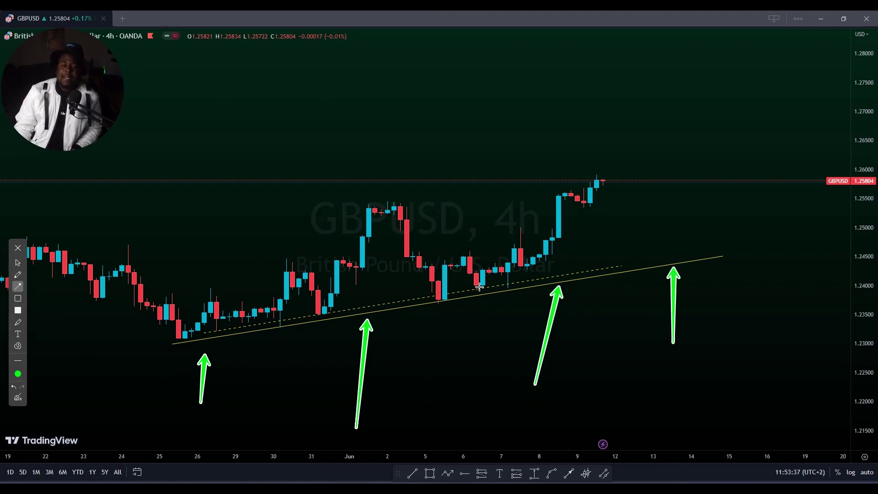
Circle the candle lows touching the rising trendlines, sketch an upward arrow at the latest touches, and clear all annotations
{"action": "left_click", "coordinate": [18, 274]}
{"action": "mouse_move", "coordinate": [201, 329]}
{"action": "left_mouse_down"}
{"action": "mouse_move", "coordinate": [169, 343]}
{"action": "mouse_move", "coordinate": [250, 323]}
{"action": "left_mouse_up"}
{"action": "left_click_drag", "start_coordinate": [320, 310], "coordinate": [347, 309]}
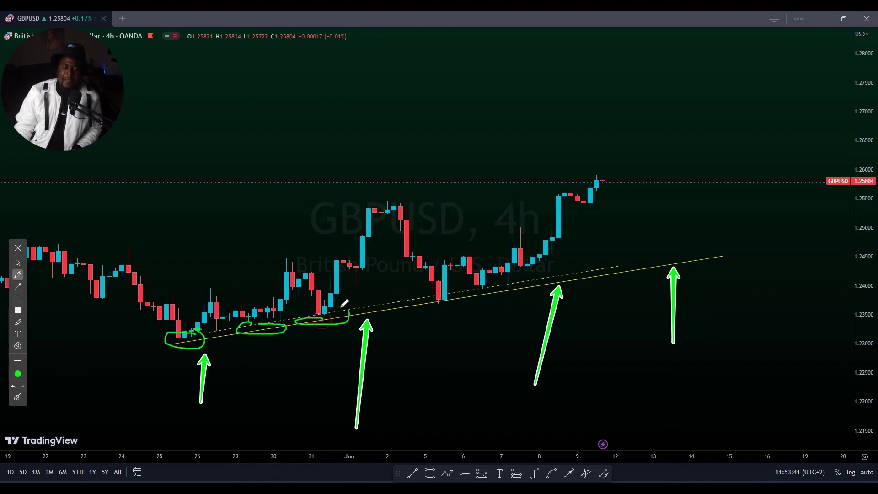
{"action": "left_click_drag", "start_coordinate": [439, 295], "coordinate": [432, 296]}
{"action": "left_click_drag", "start_coordinate": [501, 284], "coordinate": [520, 267]}
{"action": "left_click_drag", "start_coordinate": [503, 369], "coordinate": [501, 297]}
{"action": "left_click_drag", "start_coordinate": [482, 336], "coordinate": [514, 331]}
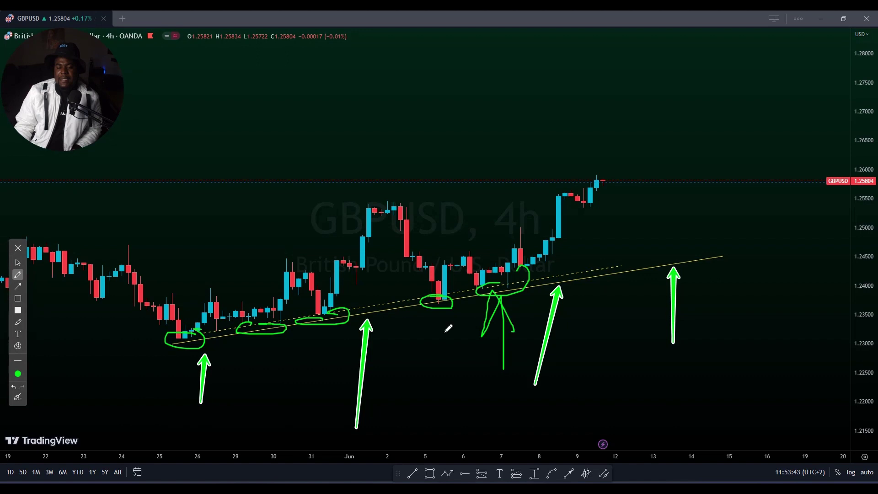
{"action": "left_click", "coordinate": [17, 398]}
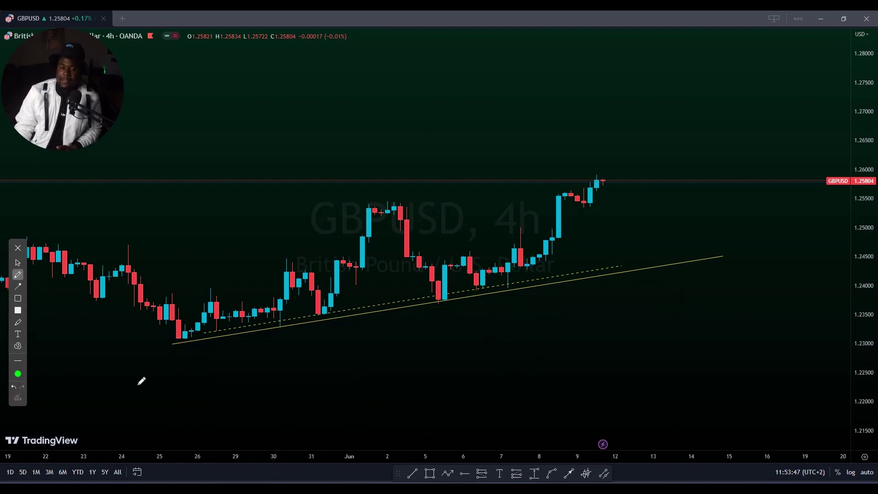
Shift the solid trendline slightly down and run the dashed one from the 25 May low at 1.23070 to 1.24465 on 13 June
{"action": "left_click", "coordinate": [18, 262]}
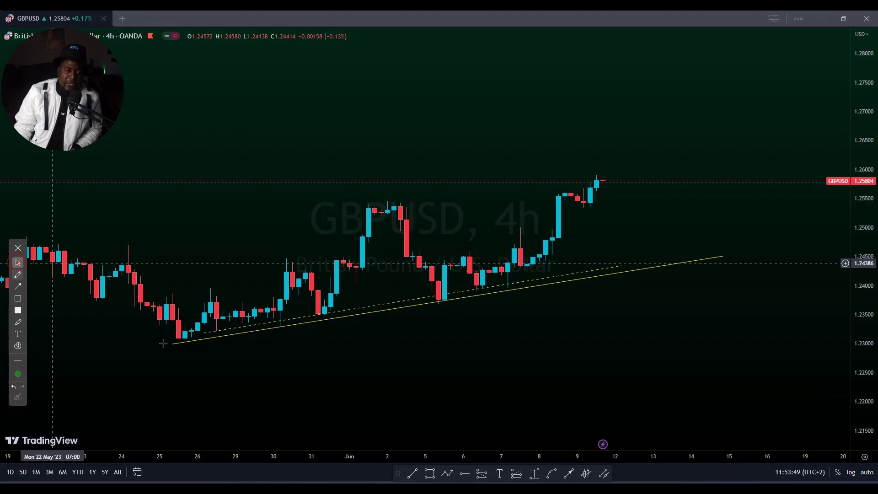
{"action": "left_click_drag", "start_coordinate": [300, 322], "coordinate": [240, 331]}
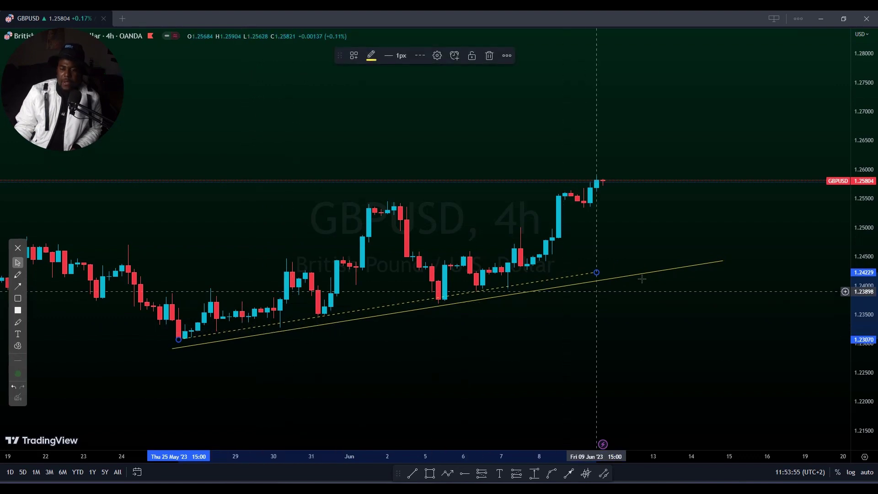
{"action": "left_click_drag", "start_coordinate": [596, 272], "coordinate": [678, 259]}
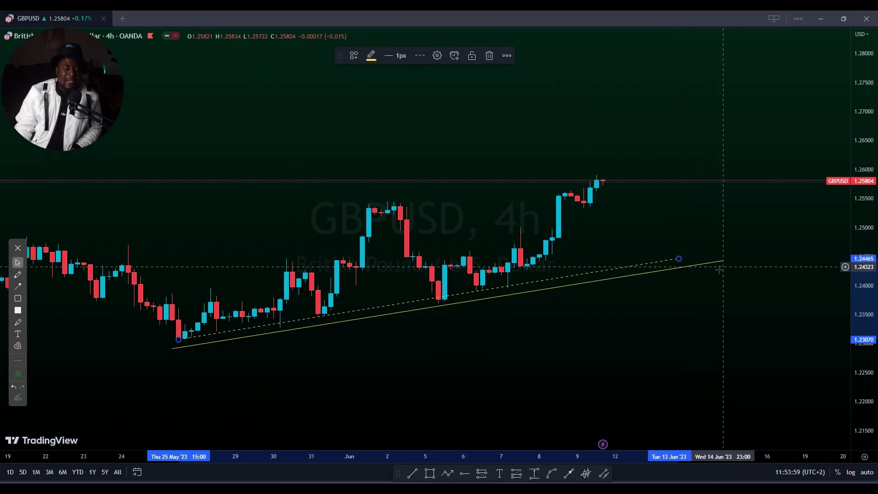
{"action": "left_click", "coordinate": [694, 296]}
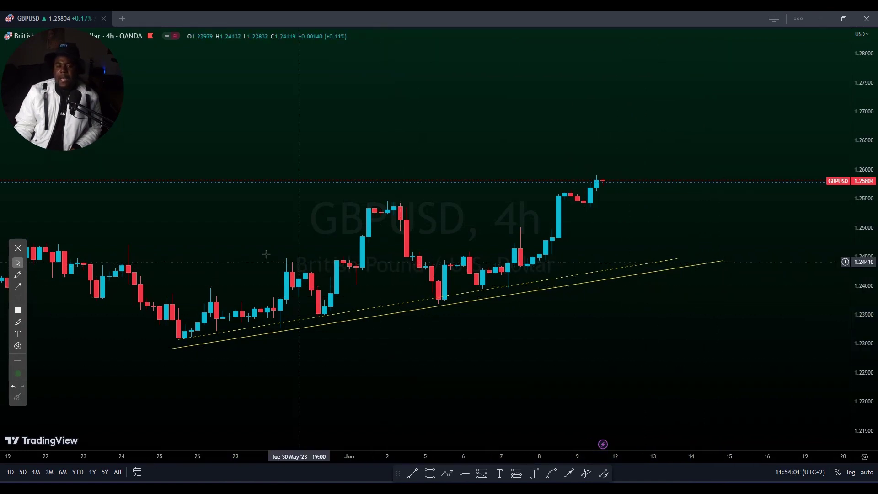
Sketch the latest pullback and two horizontal strokes along the early June highs, and clear the annotations
{"action": "left_click", "coordinate": [18, 274]}
{"action": "mouse_move", "coordinate": [562, 200]}
{"action": "left_mouse_down"}
{"action": "mouse_move", "coordinate": [570, 183]}
{"action": "mouse_move", "coordinate": [604, 173]}
{"action": "left_mouse_up"}
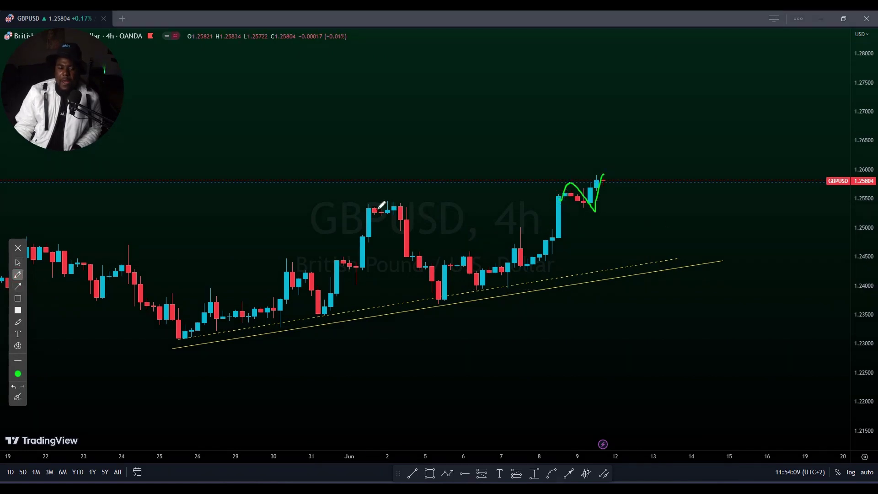
{"action": "left_click_drag", "start_coordinate": [372, 207], "coordinate": [636, 210]}
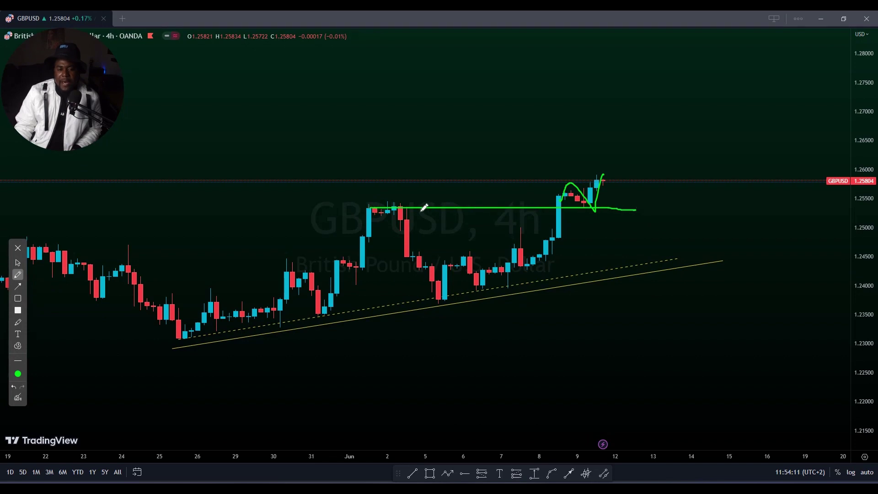
{"action": "left_click_drag", "start_coordinate": [373, 202], "coordinate": [663, 202]}
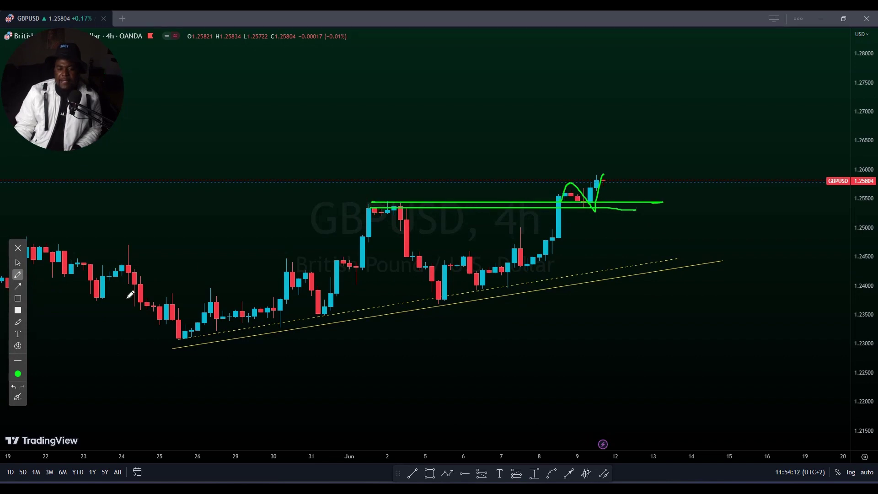
{"action": "left_click", "coordinate": [18, 397]}
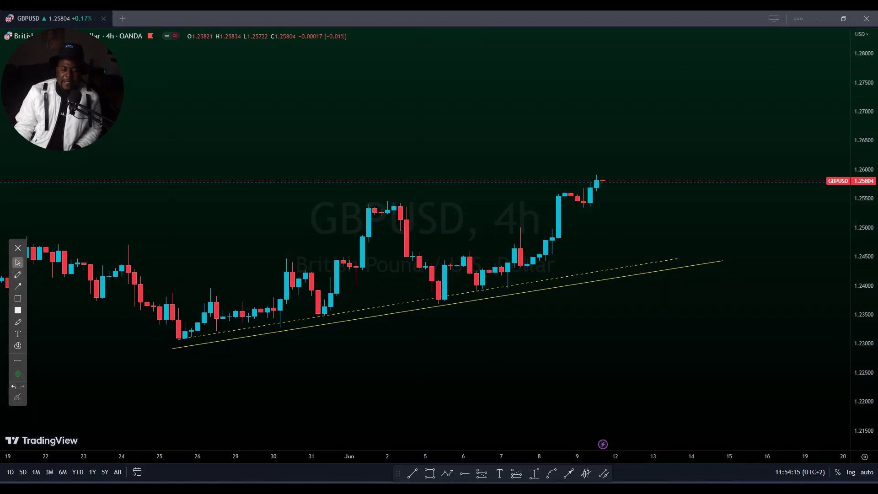
Draw a thin rectangle zone at about 1.2540 from the 1 June highs across to about 12 June
{"action": "left_click", "coordinate": [430, 473]}
{"action": "mouse_move", "coordinate": [363, 207]}
{"action": "left_mouse_down"}
{"action": "mouse_move", "coordinate": [617, 191]}
{"action": "mouse_move", "coordinate": [646, 202]}
{"action": "left_mouse_up"}
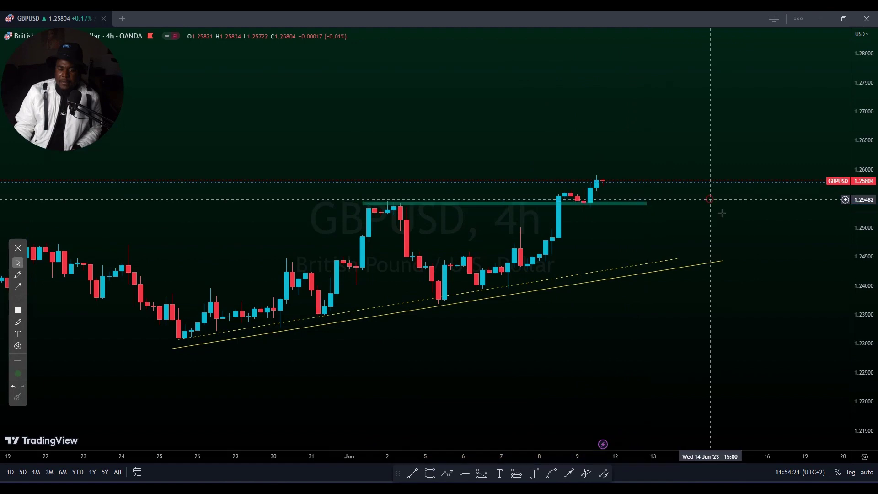
{"action": "left_click_drag", "start_coordinate": [843, 355], "coordinate": [845, 234]}
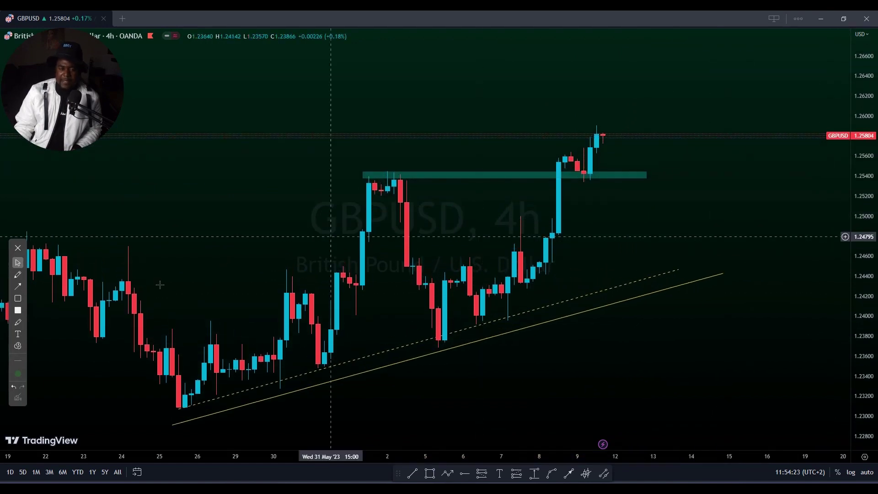
Sketch the zone retest with a projected rise and a large upward arrow beside it, and clear the annotations
{"action": "left_click", "coordinate": [17, 274]}
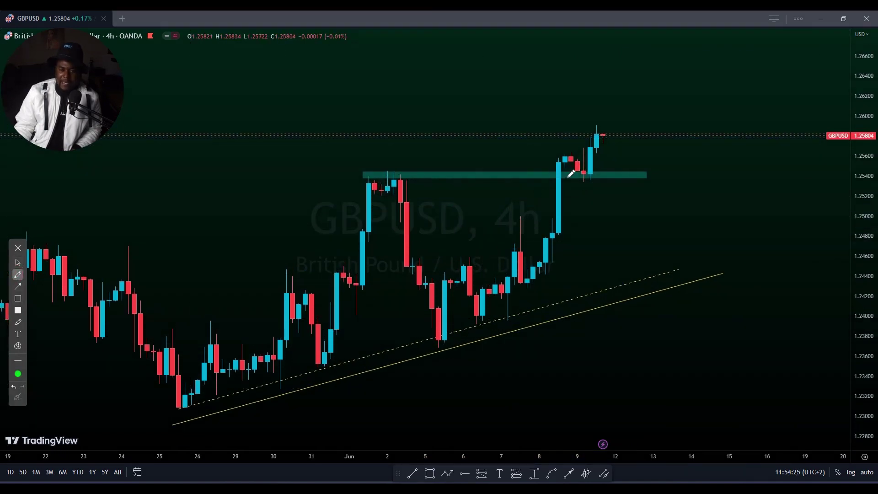
{"action": "mouse_move", "coordinate": [559, 148]}
{"action": "left_mouse_down"}
{"action": "mouse_move", "coordinate": [582, 169]}
{"action": "mouse_move", "coordinate": [618, 176]}
{"action": "mouse_move", "coordinate": [604, 72]}
{"action": "mouse_move", "coordinate": [631, 106]}
{"action": "mouse_move", "coordinate": [631, 50]}
{"action": "mouse_move", "coordinate": [662, 68]}
{"action": "left_mouse_up"}
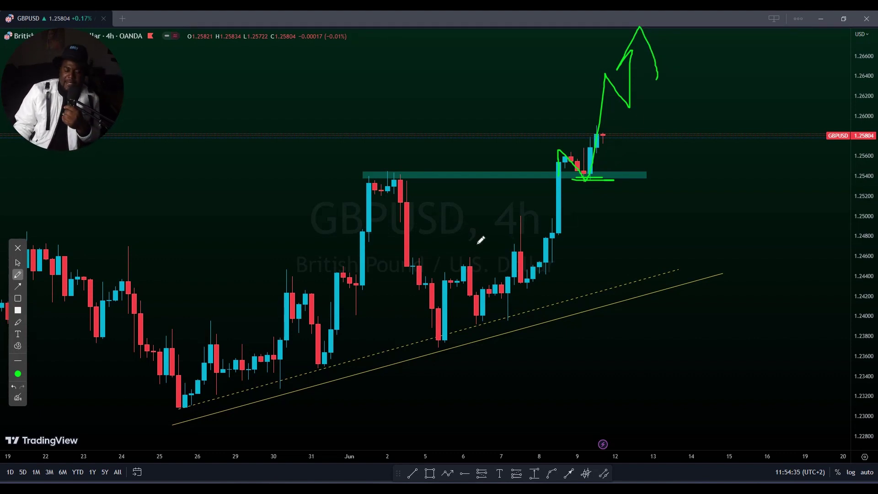
{"action": "mouse_move", "coordinate": [675, 351]}
{"action": "left_mouse_down"}
{"action": "mouse_move", "coordinate": [764, 102]}
{"action": "mouse_move", "coordinate": [762, 264]}
{"action": "left_mouse_up"}
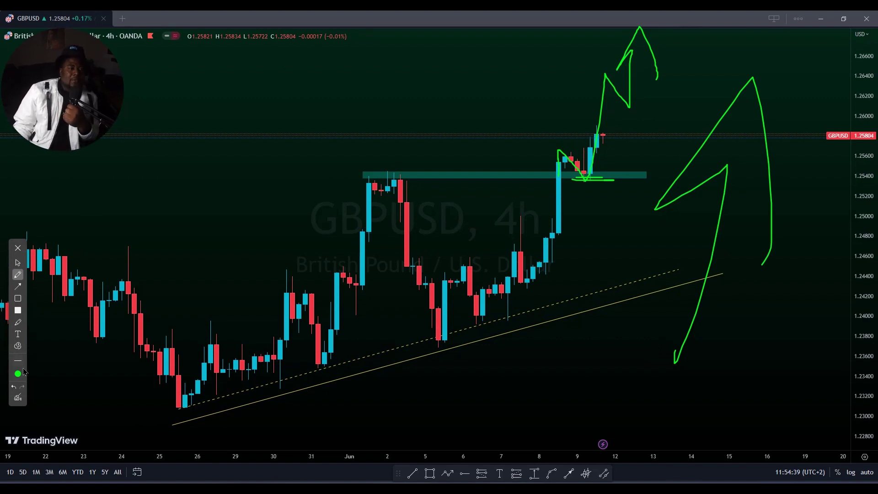
{"action": "left_click", "coordinate": [18, 397]}
{"action": "left_click", "coordinate": [18, 262]}
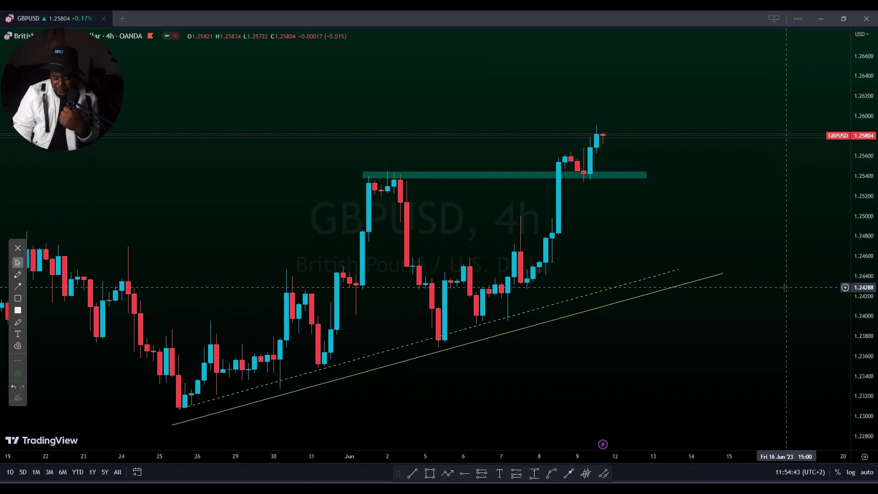
Switch the chart to EURJPY and pull the later edge of the green zone near 148.7 back to about 7 June
{"action": "key", "text": "Down"}
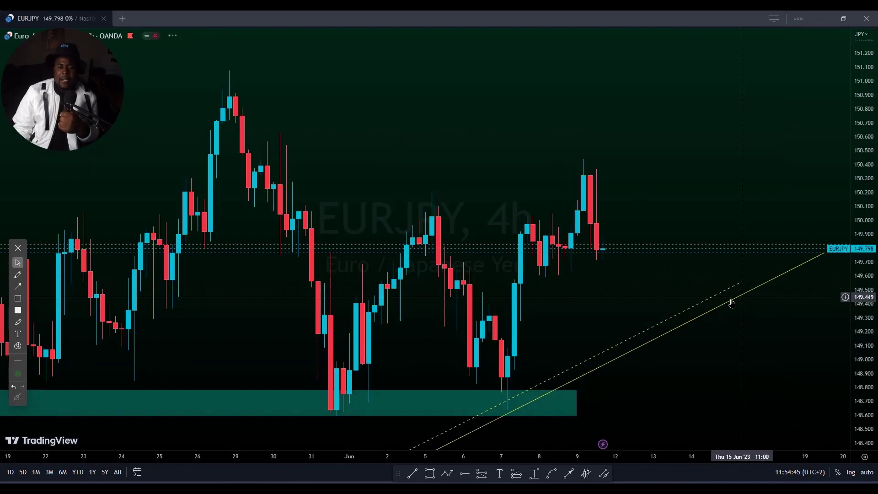
{"action": "scroll", "coordinate": [699, 267], "scroll_direction": "down", "scroll_amount": 2}
{"action": "left_click_drag", "start_coordinate": [867, 77], "coordinate": [867, 156]}
{"action": "left_click_drag", "start_coordinate": [629, 389], "coordinate": [720, 261]}
{"action": "left_click", "coordinate": [774, 201]}
{"action": "left_click_drag", "start_coordinate": [773, 201], "coordinate": [741, 199]}
{"action": "left_click", "coordinate": [745, 249]}
Mark the EURJPY trendline touches, both support zones and the projected rise with green arrows, and clear the annotations
{"action": "scroll", "coordinate": [777, 241], "scroll_direction": "down", "scroll_amount": 5}
{"action": "left_click_drag", "start_coordinate": [864, 275], "coordinate": [864, 302]}
{"action": "left_click_drag", "start_coordinate": [732, 307], "coordinate": [600, 308]}
{"action": "left_click", "coordinate": [17, 286]}
{"action": "left_click_drag", "start_coordinate": [290, 415], "coordinate": [285, 383]}
{"action": "left_click_drag", "start_coordinate": [511, 337], "coordinate": [513, 298]}
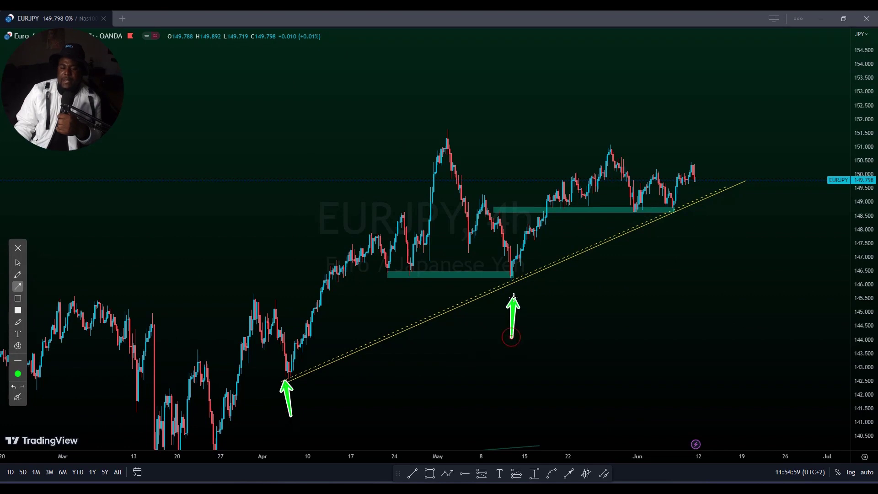
{"action": "left_click_drag", "start_coordinate": [680, 258], "coordinate": [679, 220]}
{"action": "mouse_move", "coordinate": [394, 304]}
{"action": "left_mouse_down"}
{"action": "mouse_move", "coordinate": [393, 278]}
{"action": "mouse_move", "coordinate": [418, 280]}
{"action": "left_mouse_up"}
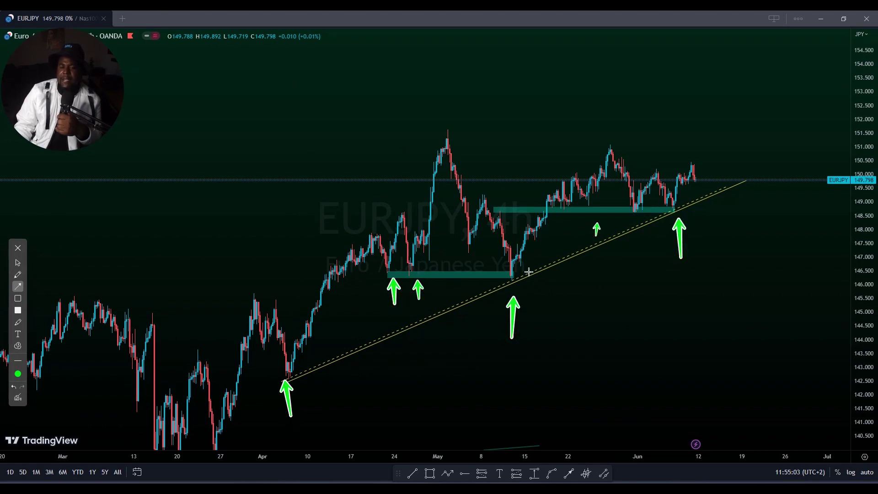
{"action": "left_click_drag", "start_coordinate": [704, 177], "coordinate": [731, 91]}
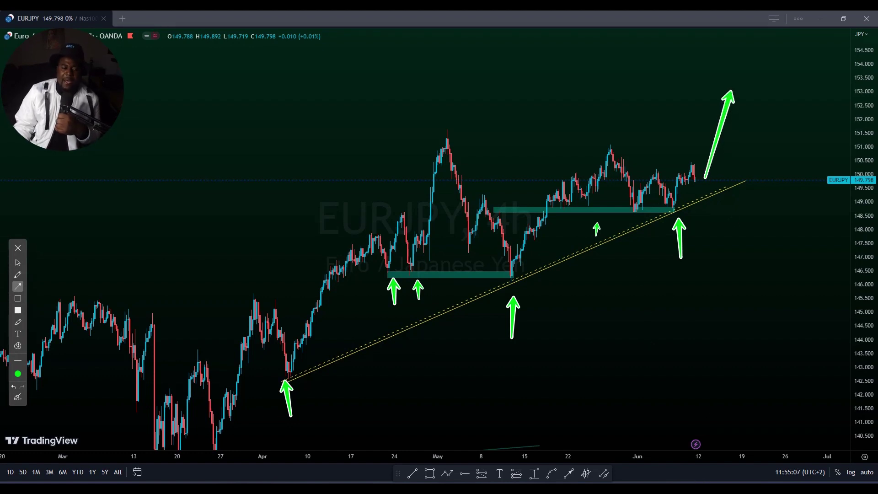
{"action": "left_click", "coordinate": [17, 398]}
Sketch the recent swing, a resistance line near 150.4 and a drop to the trendline with arrows marking the bounce and projected rise
{"action": "left_click", "coordinate": [18, 263]}
{"action": "scroll", "coordinate": [780, 348], "scroll_direction": "up", "scroll_amount": 3}
{"action": "mouse_move", "coordinate": [818, 358]}
{"action": "left_mouse_down"}
{"action": "mouse_move", "coordinate": [750, 211]}
{"action": "mouse_move", "coordinate": [836, 446]}
{"action": "mouse_move", "coordinate": [735, 446]}
{"action": "mouse_move", "coordinate": [758, 320]}
{"action": "left_mouse_up"}
{"action": "scroll", "coordinate": [572, 348], "scroll_direction": "up", "scroll_amount": 2}
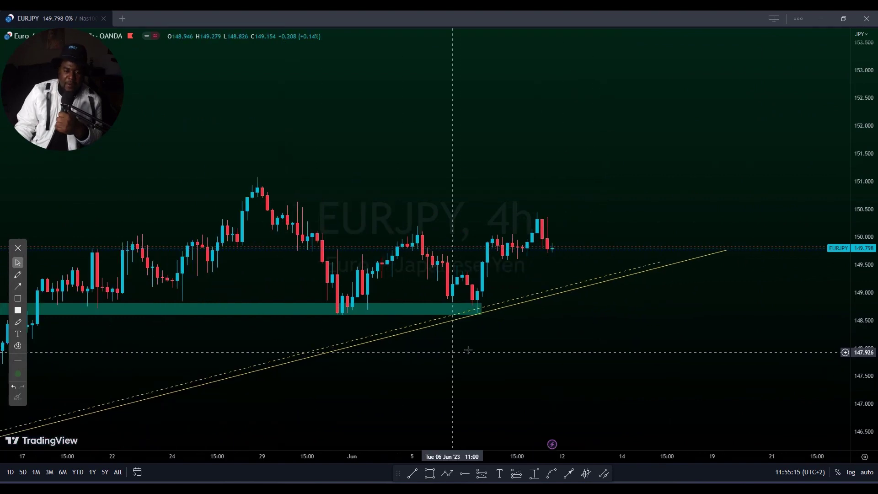
{"action": "left_click", "coordinate": [17, 274]}
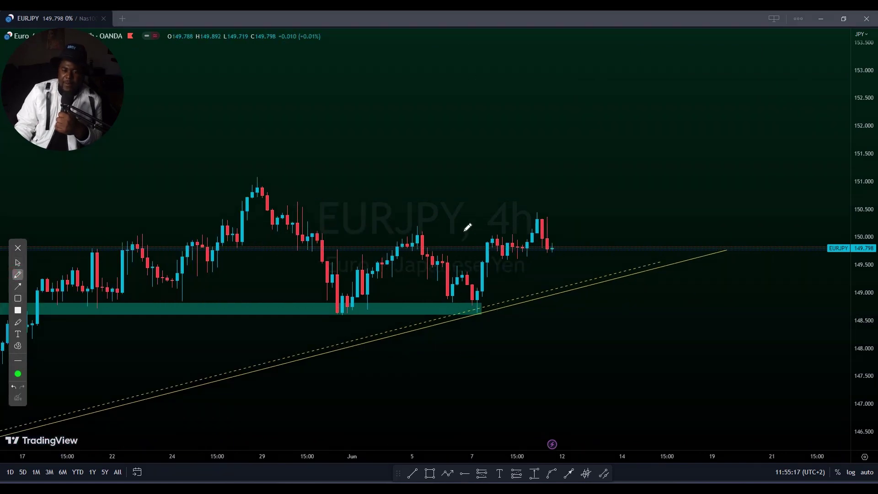
{"action": "left_click_drag", "start_coordinate": [488, 244], "coordinate": [513, 255]}
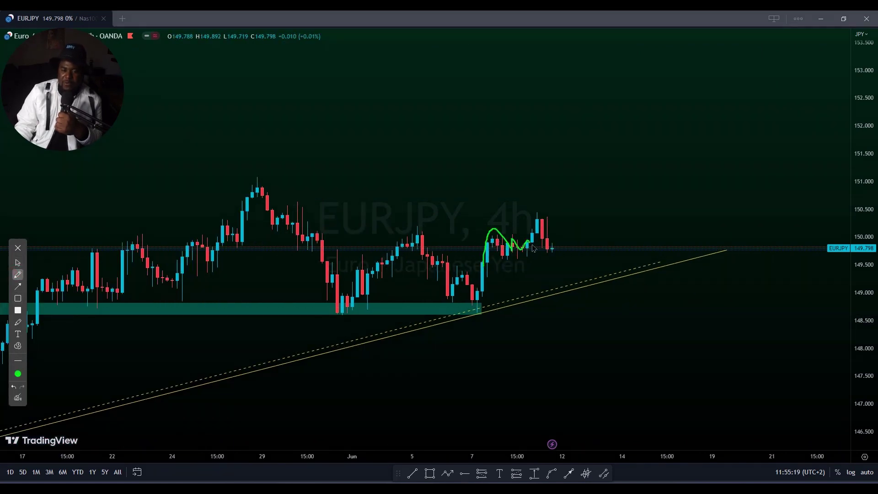
{"action": "left_click_drag", "start_coordinate": [503, 216], "coordinate": [610, 215]}
{"action": "mouse_move", "coordinate": [543, 215]}
{"action": "left_mouse_down"}
{"action": "mouse_move", "coordinate": [562, 286]}
{"action": "mouse_move", "coordinate": [683, 123]}
{"action": "mouse_move", "coordinate": [660, 118]}
{"action": "mouse_move", "coordinate": [718, 138]}
{"action": "left_mouse_up"}
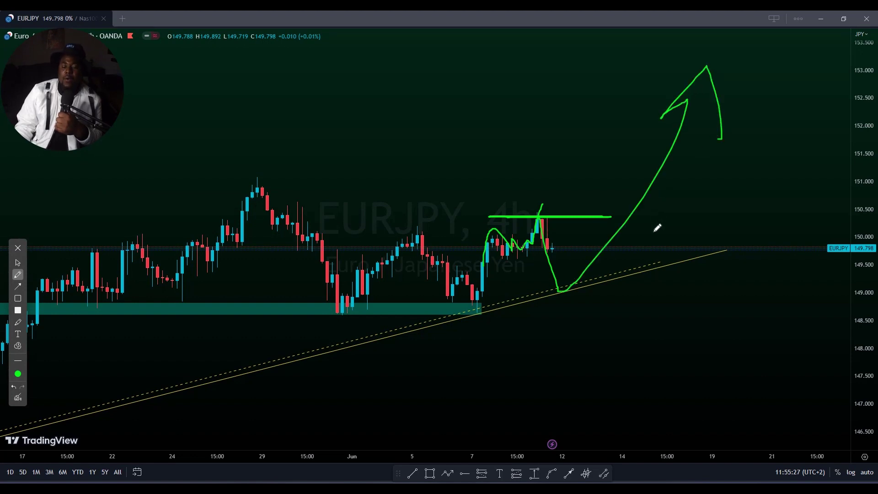
{"action": "mouse_move", "coordinate": [577, 378]}
{"action": "left_mouse_down"}
{"action": "mouse_move", "coordinate": [574, 310]}
{"action": "mouse_move", "coordinate": [588, 307]}
{"action": "mouse_move", "coordinate": [590, 336]}
{"action": "left_mouse_up"}
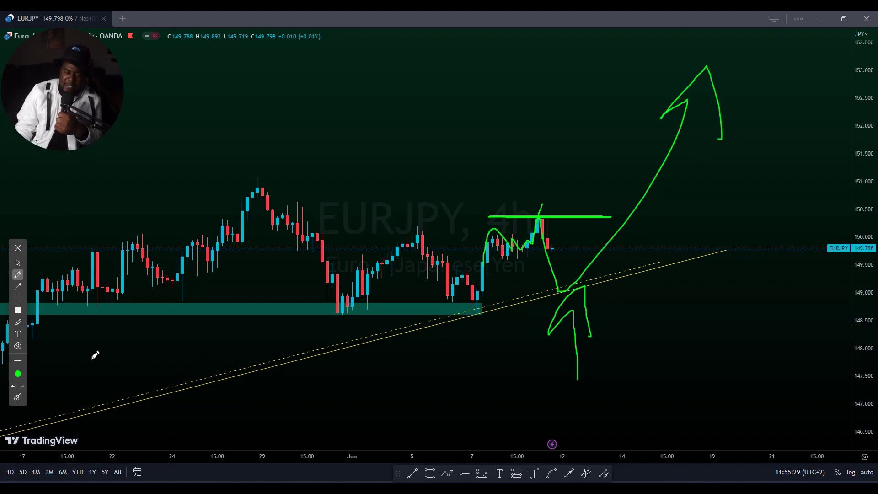
Clear the sketch and highlight a short support zone between about 149.6 and 149.7, starting around 7 June
{"action": "left_click", "coordinate": [18, 397]}
{"action": "left_click", "coordinate": [18, 263]}
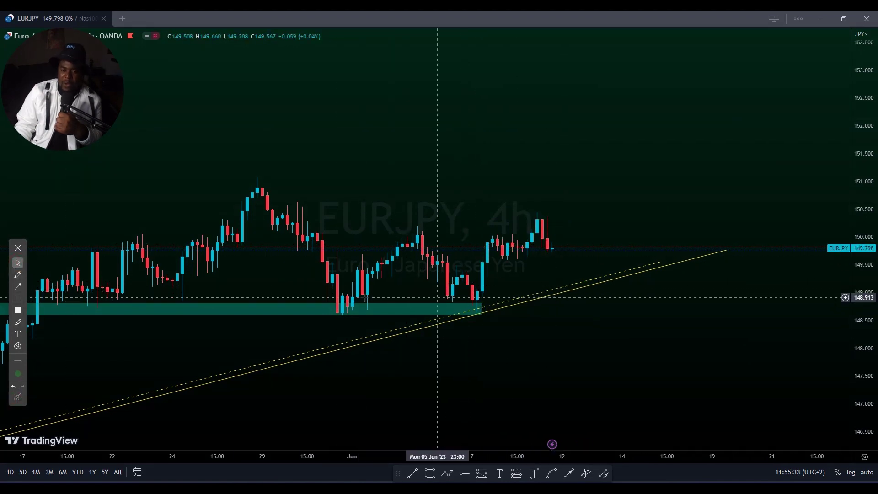
{"action": "left_click", "coordinate": [19, 322]}
{"action": "left_click_drag", "start_coordinate": [494, 261], "coordinate": [597, 251]}
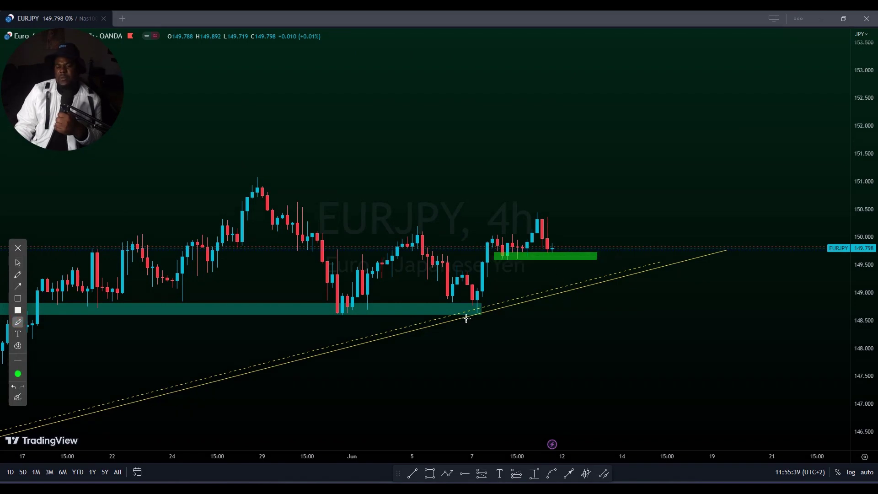
Sketch the swings above the highlighted zone with a projected rise, plus an alternative drop to the trendline followed by a larger rise
{"action": "left_click", "coordinate": [18, 275]}
{"action": "mouse_move", "coordinate": [492, 255]}
{"action": "left_mouse_down"}
{"action": "mouse_move", "coordinate": [533, 215]}
{"action": "mouse_move", "coordinate": [554, 249]}
{"action": "left_mouse_up"}
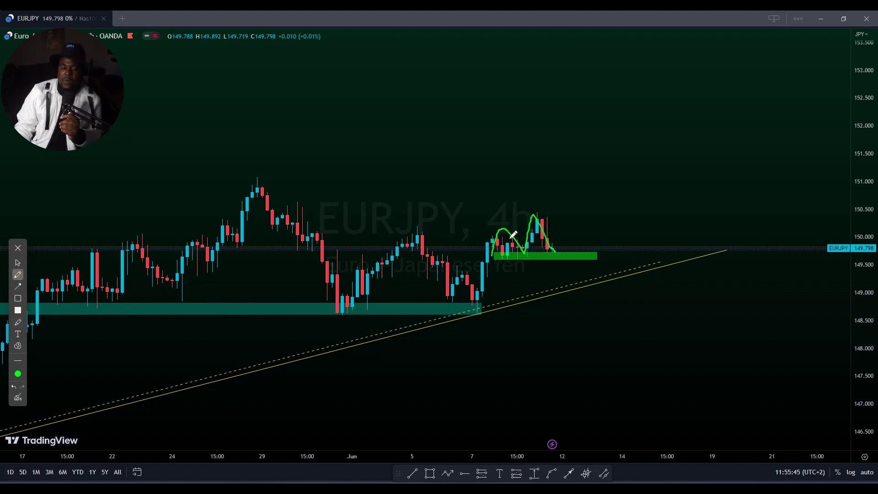
{"action": "mouse_move", "coordinate": [559, 250]}
{"action": "left_mouse_down"}
{"action": "mouse_move", "coordinate": [575, 176]}
{"action": "mouse_move", "coordinate": [601, 176]}
{"action": "left_mouse_up"}
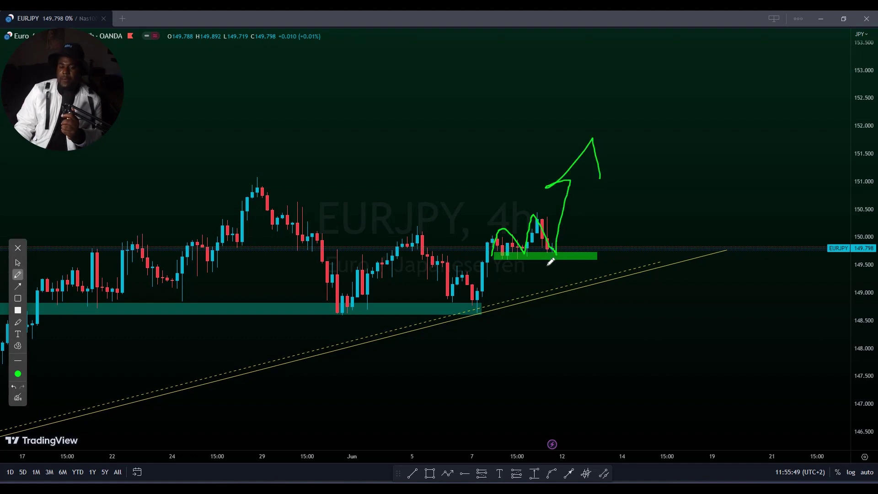
{"action": "left_click_drag", "start_coordinate": [489, 254], "coordinate": [592, 250]}
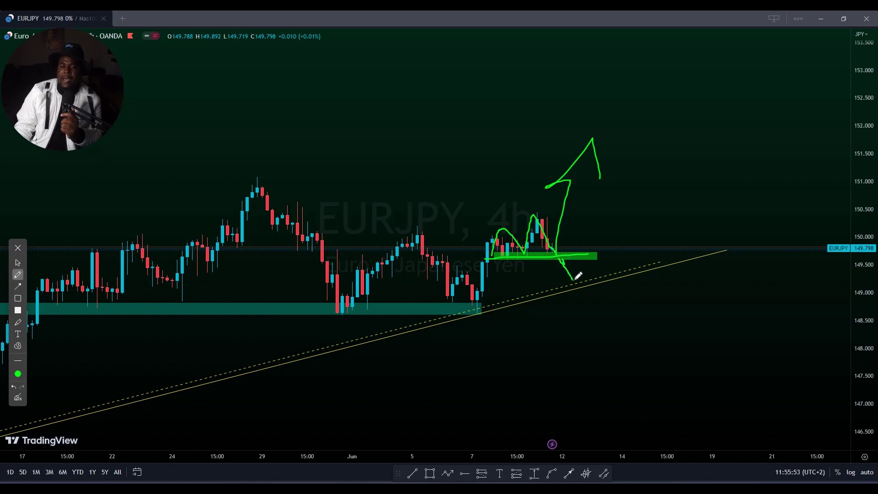
{"action": "mouse_move", "coordinate": [578, 277]}
{"action": "left_mouse_down"}
{"action": "mouse_move", "coordinate": [674, 113]}
{"action": "mouse_move", "coordinate": [688, 117]}
{"action": "mouse_move", "coordinate": [689, 133]}
{"action": "left_mouse_up"}
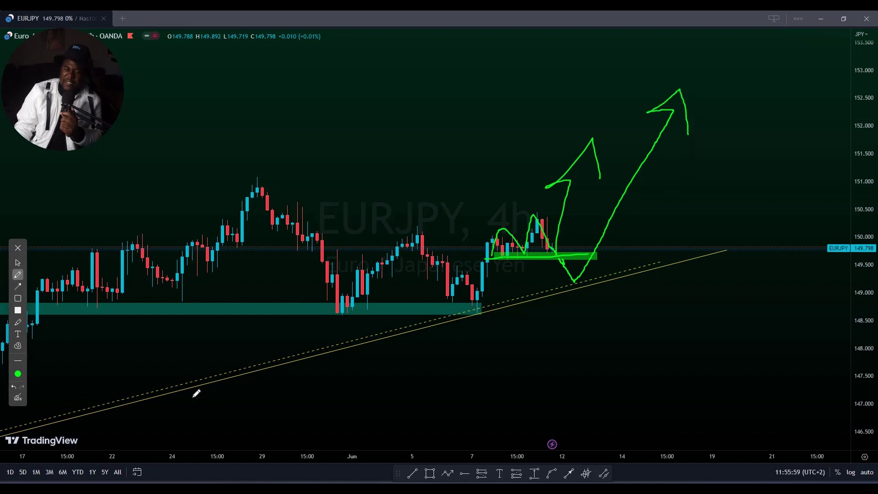
Clear the EURJPY annotations and switch the chart to GBPJPY
{"action": "left_click", "coordinate": [18, 264]}
{"action": "scroll", "coordinate": [724, 151], "scroll_direction": "down", "scroll_amount": 5}
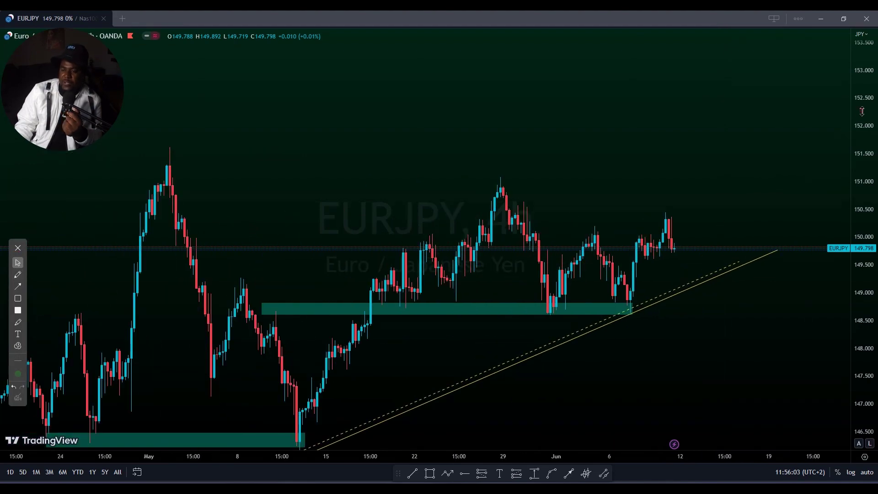
{"action": "key", "text": "Down"}
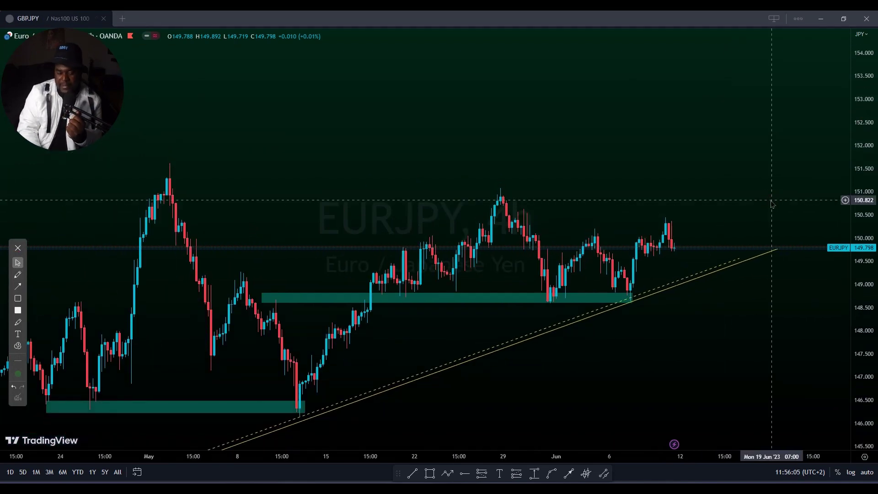
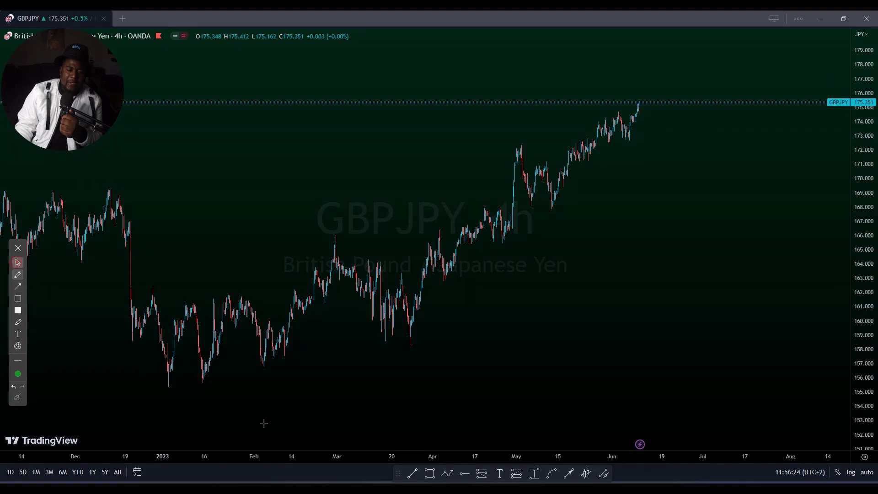
Draw two rising trendlines under the GBPJPY lows from 3 January 2023, starting at 155.247 and 154.829 and ending near 164 around 1 August
{"action": "left_click", "coordinate": [412, 472]}
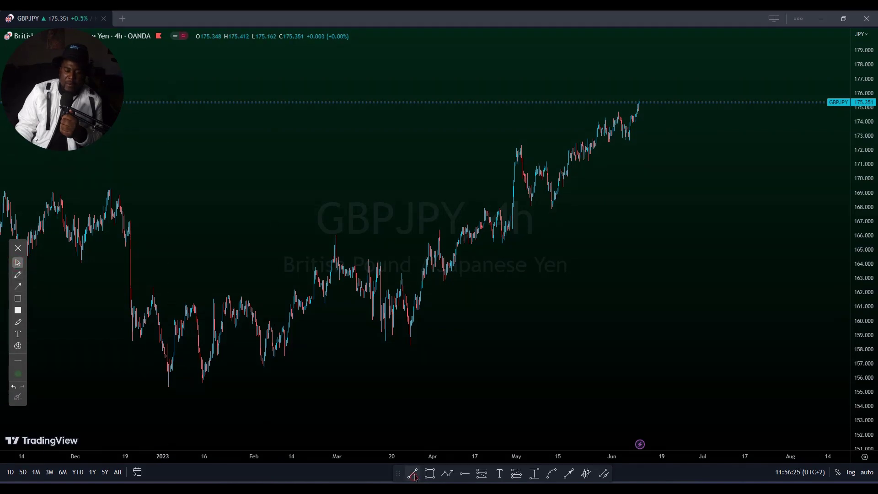
{"action": "left_click", "coordinate": [168, 388]}
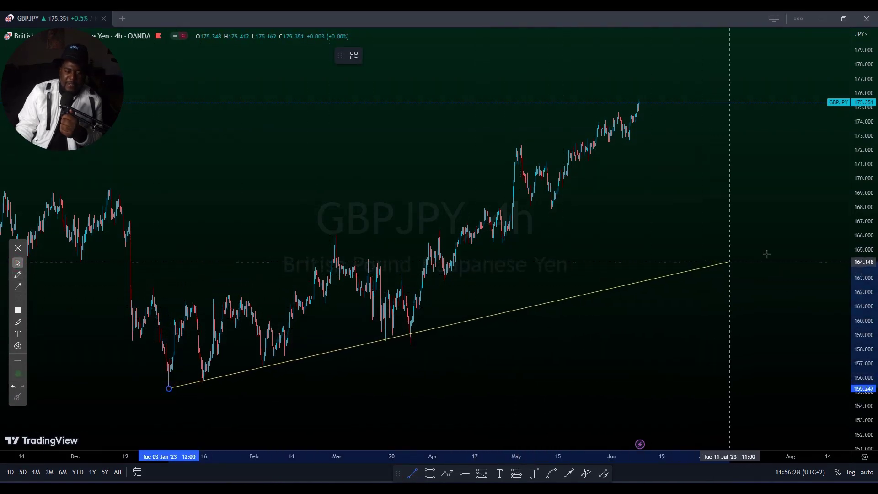
{"action": "left_click", "coordinate": [790, 258]}
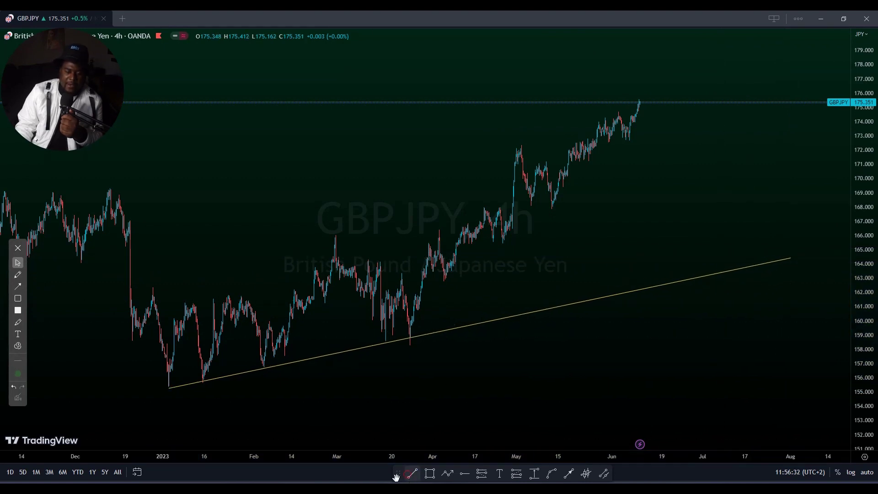
{"action": "left_click", "coordinate": [166, 391]}
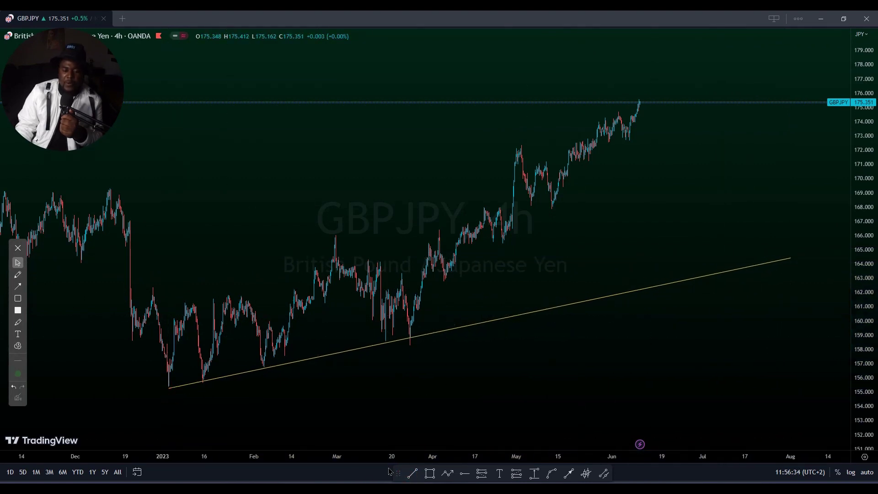
{"action": "left_click", "coordinate": [411, 473]}
{"action": "left_click", "coordinate": [169, 394]}
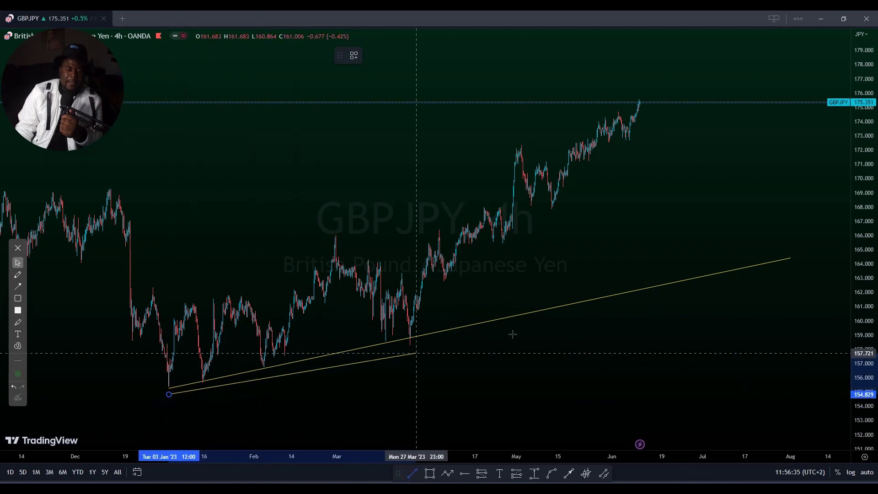
{"action": "left_click", "coordinate": [791, 258]}
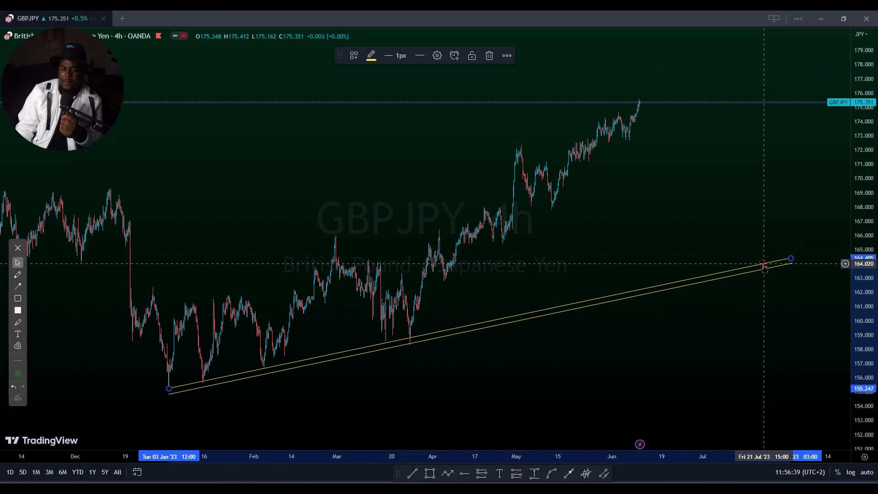
Make the upper of the two long GBPJPY trendlines dashed
{"action": "left_click", "coordinate": [418, 60]}
{"action": "left_click", "coordinate": [432, 88]}
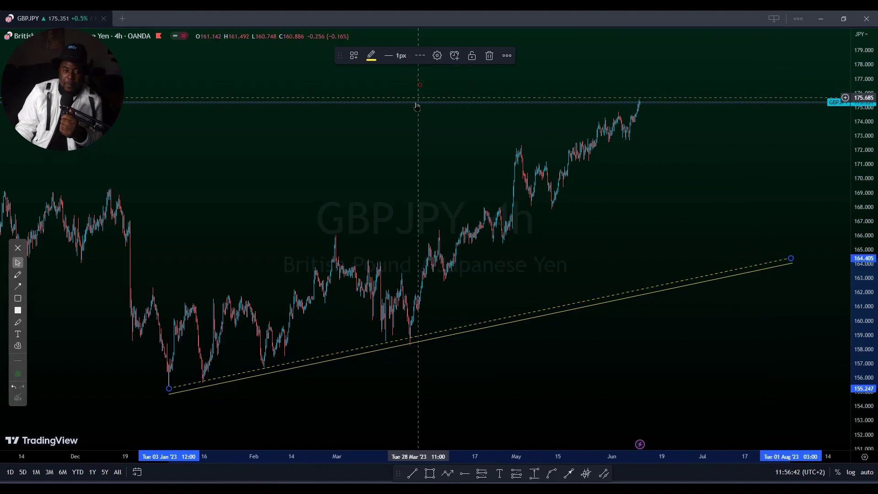
{"action": "left_click", "coordinate": [544, 343]}
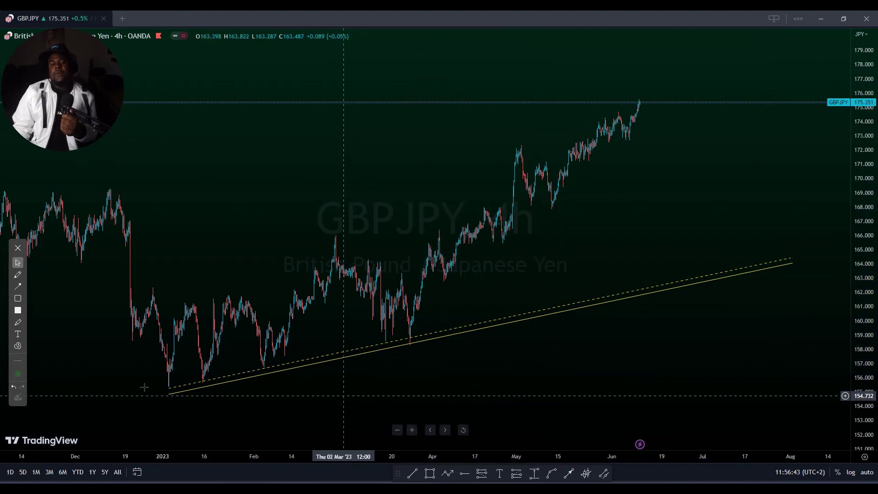
Mark four trendline touches and two points along the later rise with green upward arrows, and clear the annotations
{"action": "left_click_drag", "start_coordinate": [133, 284], "coordinate": [137, 254]}
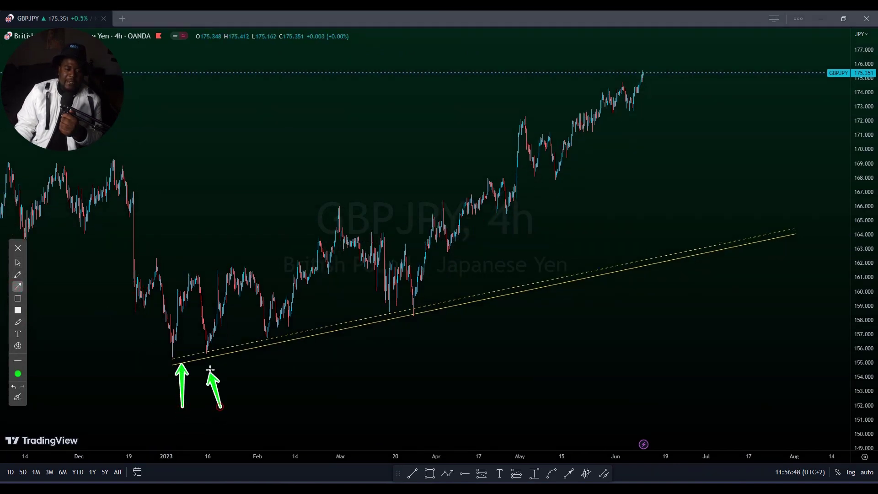
{"action": "left_click_drag", "start_coordinate": [209, 369], "coordinate": [208, 354]}
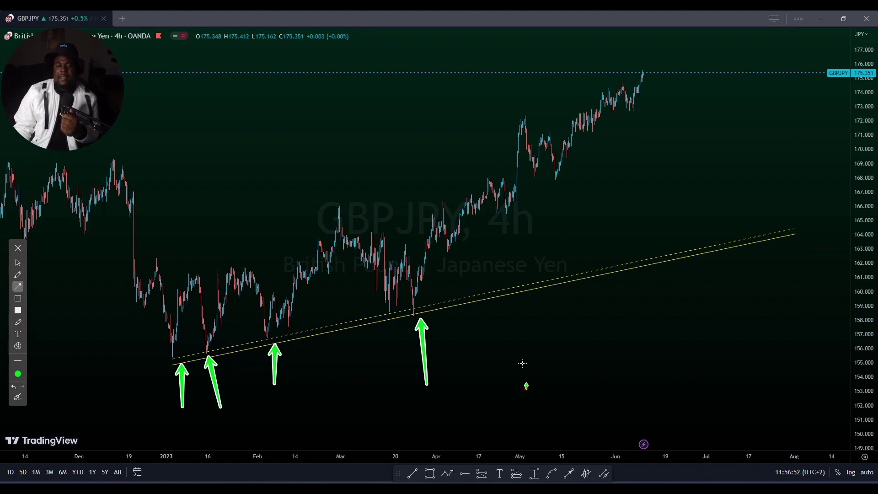
{"action": "left_click_drag", "start_coordinate": [522, 363], "coordinate": [513, 238]}
{"action": "left_click_drag", "start_coordinate": [654, 293], "coordinate": [652, 130]}
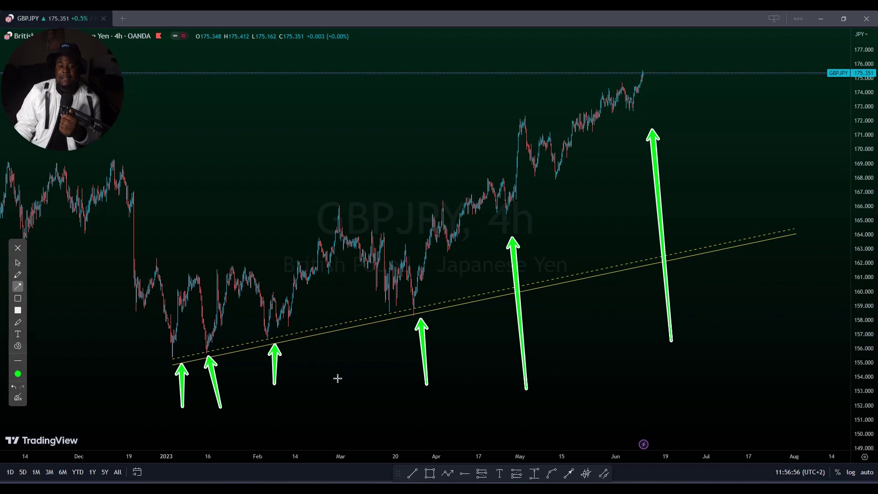
{"action": "left_click", "coordinate": [19, 399]}
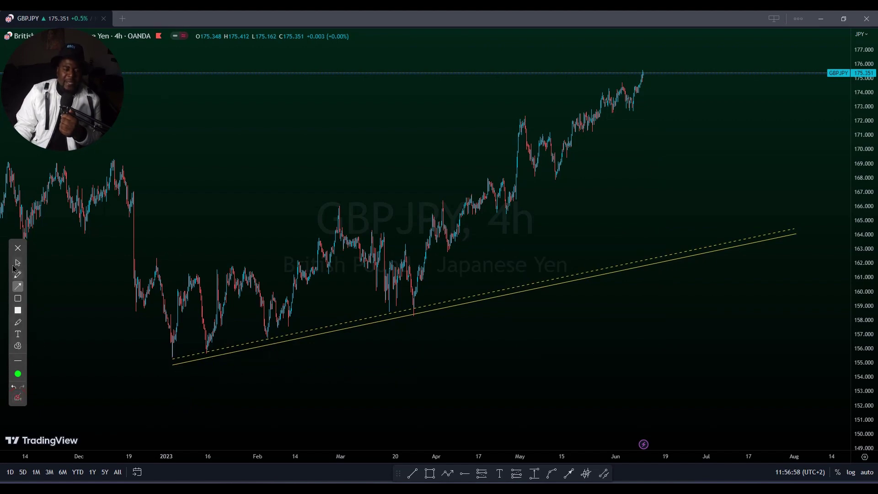
Circle the four higher lows from early April to June, sketch a rising curve beneath them, and clear the annotations
{"action": "scroll", "coordinate": [231, 247], "scroll_direction": "up", "scroll_amount": 3}
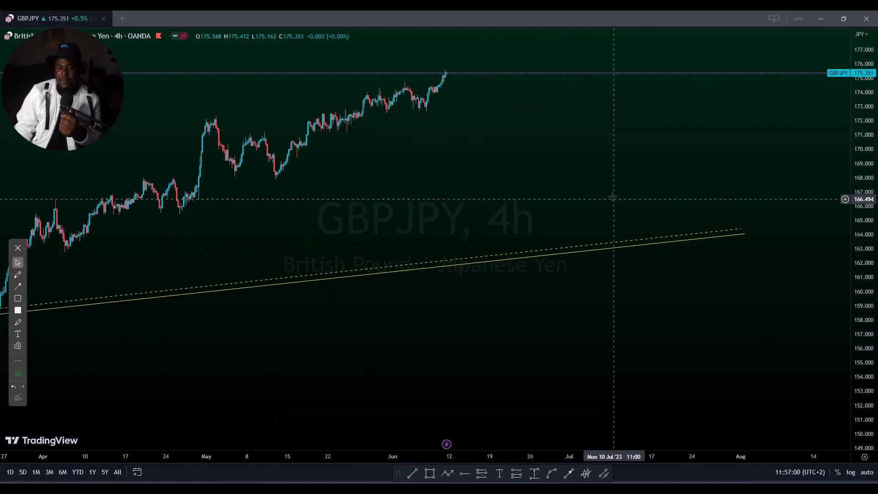
{"action": "left_click_drag", "start_coordinate": [583, 249], "coordinate": [805, 316]}
{"action": "left_click_drag", "start_coordinate": [866, 371], "coordinate": [867, 325]}
{"action": "left_click_drag", "start_coordinate": [652, 320], "coordinate": [643, 277]}
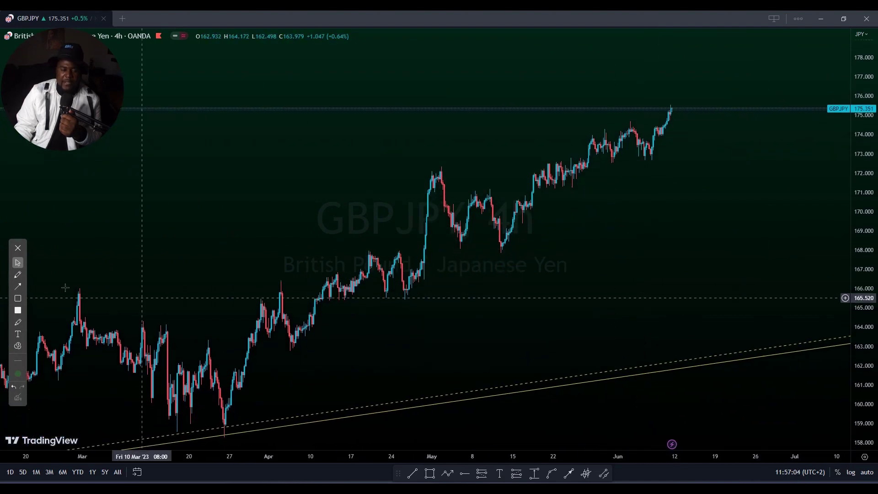
{"action": "left_click", "coordinate": [18, 274]}
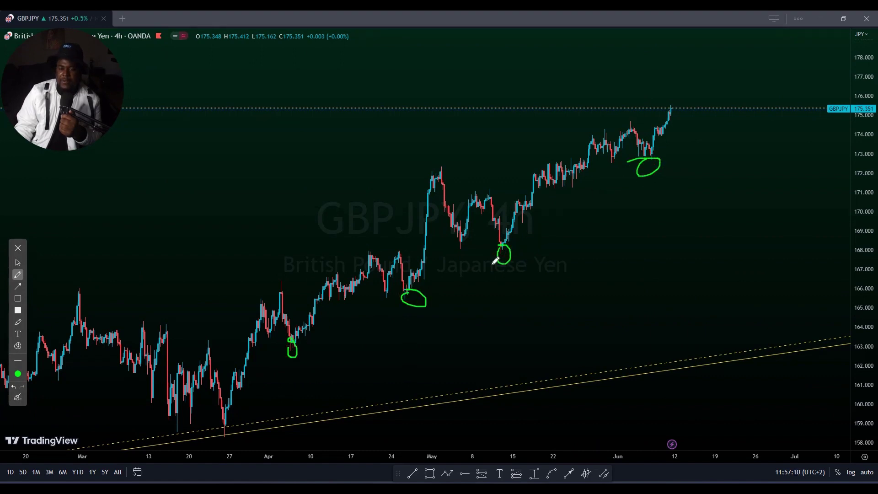
{"action": "left_click_drag", "start_coordinate": [289, 360], "coordinate": [812, 132]}
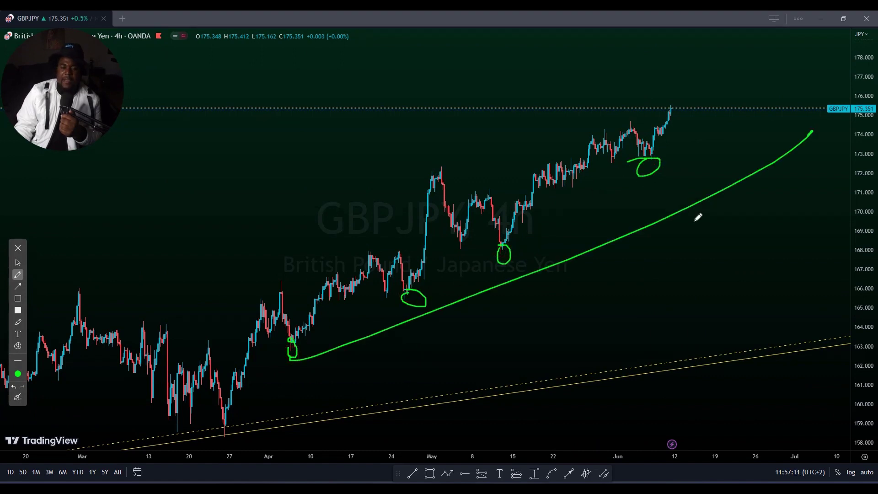
{"action": "left_click", "coordinate": [19, 397]}
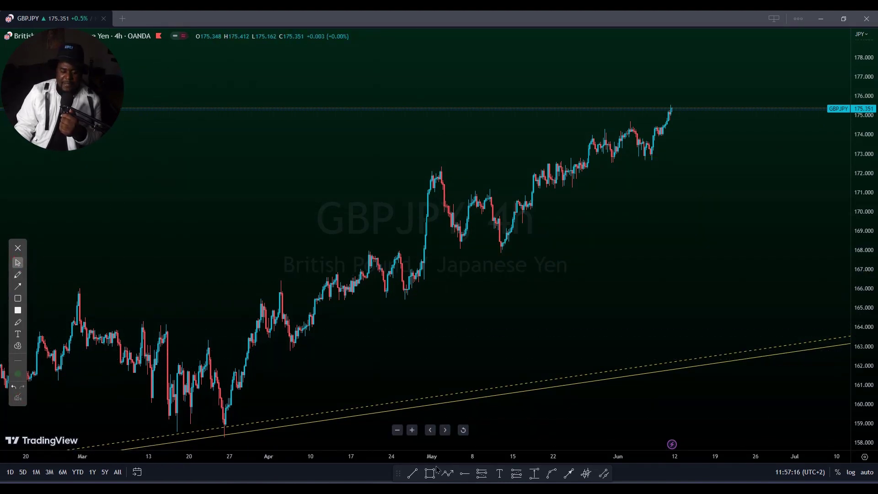
Draw a steeper dashed trendline from the 5 April low at 162.812 to 173.833 around 19 June
{"action": "left_click", "coordinate": [412, 474]}
{"action": "left_click", "coordinate": [290, 350]}
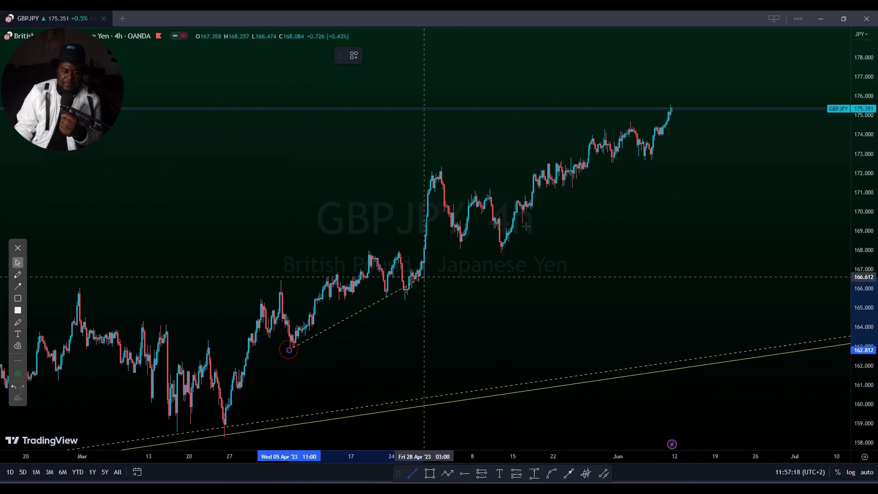
{"action": "left_click", "coordinate": [722, 137]}
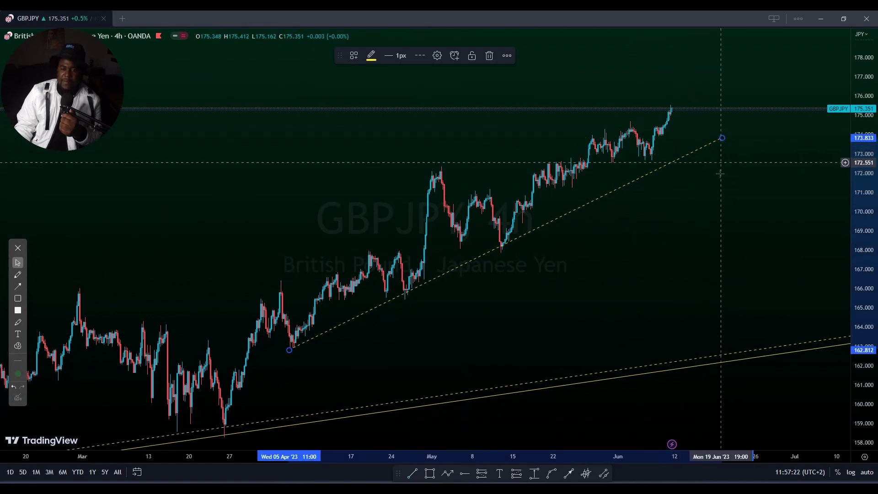
Draw a second trendline just below the steeper one, from 162.408 on 5 April to about 174.17 around 23 June, and make it solid
{"action": "left_click", "coordinate": [412, 473]}
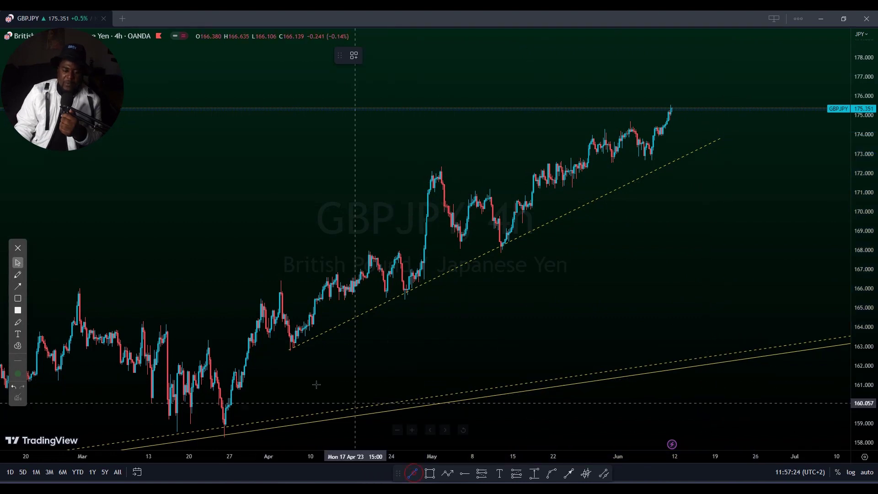
{"action": "left_click", "coordinate": [288, 357]}
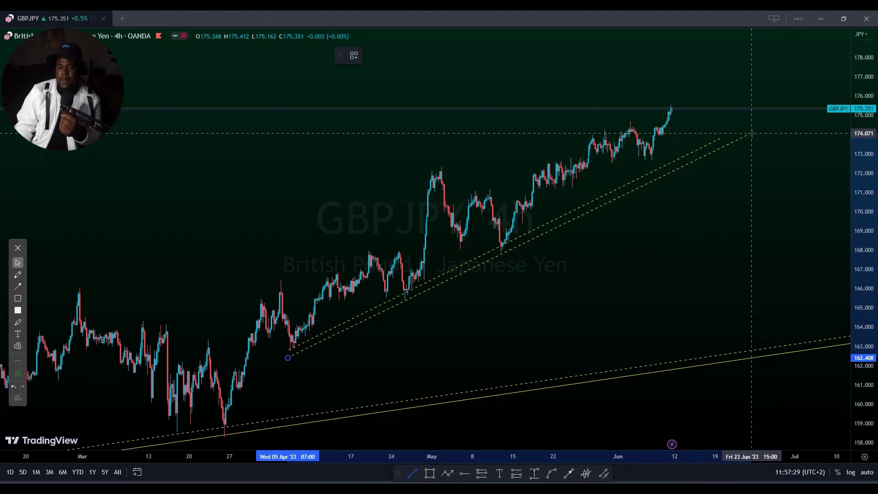
{"action": "left_click", "coordinate": [753, 131]}
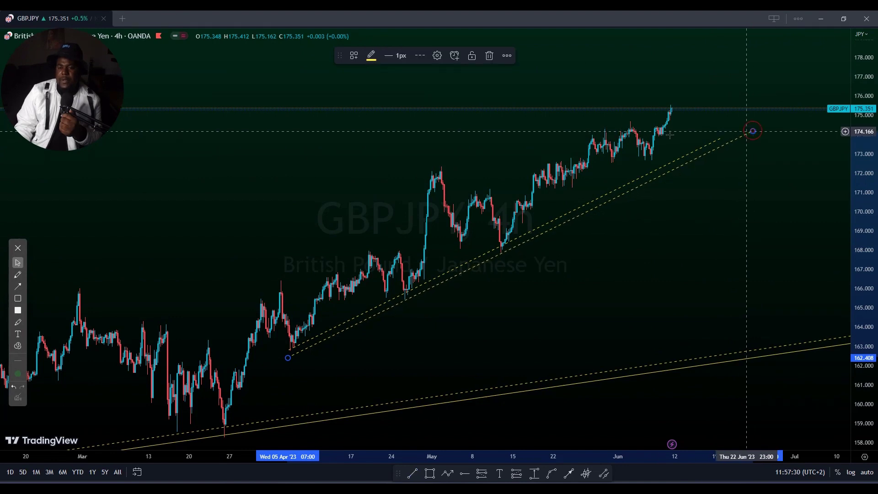
{"action": "left_click", "coordinate": [420, 56]}
{"action": "left_click", "coordinate": [432, 79]}
Draw a rectangular zone over the retest area from 19 May to 12 June, between 172.551 and 172.889
{"action": "scroll", "coordinate": [465, 151], "scroll_direction": "up", "scroll_amount": 3}
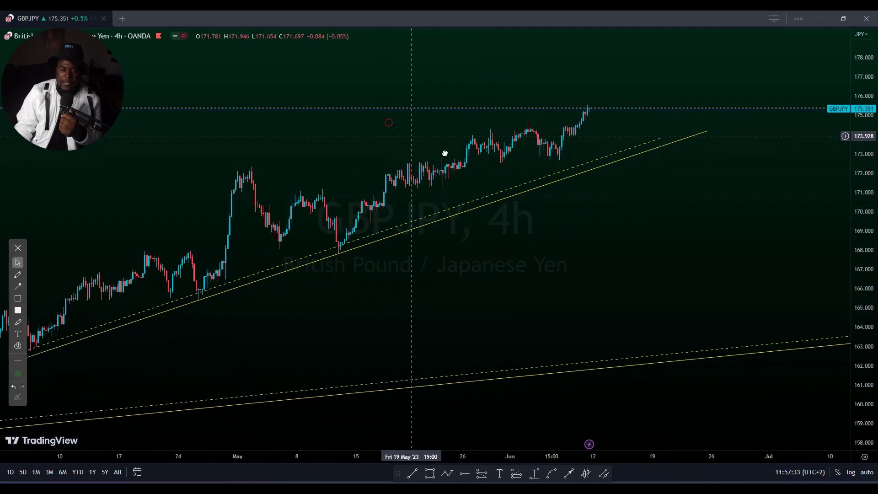
{"action": "left_click_drag", "start_coordinate": [443, 151], "coordinate": [530, 158]}
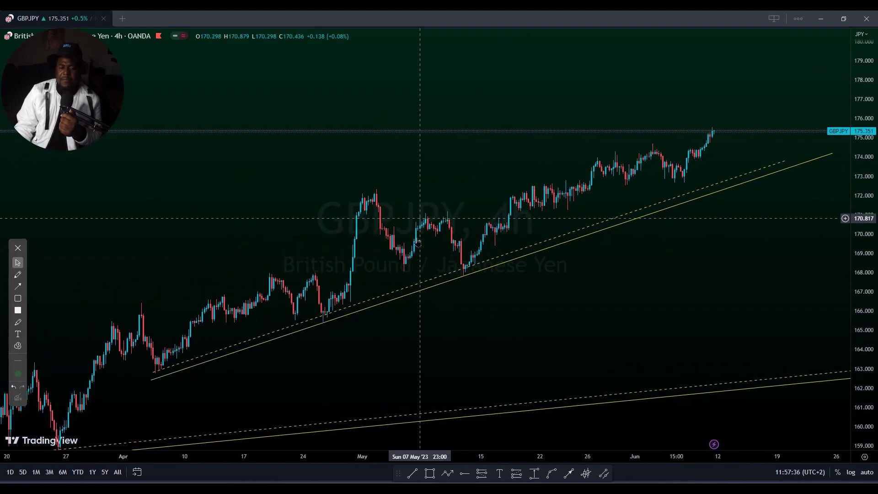
{"action": "left_click", "coordinate": [430, 473]}
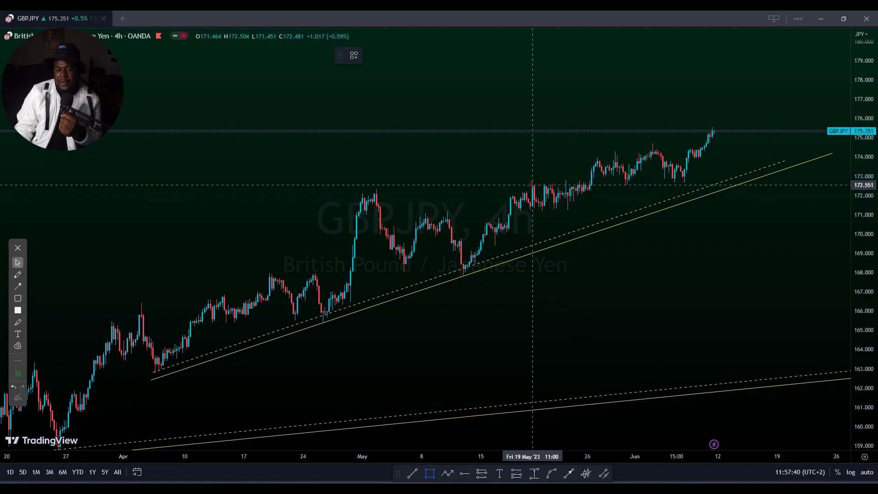
{"action": "left_click_drag", "start_coordinate": [533, 184], "coordinate": [614, 172]}
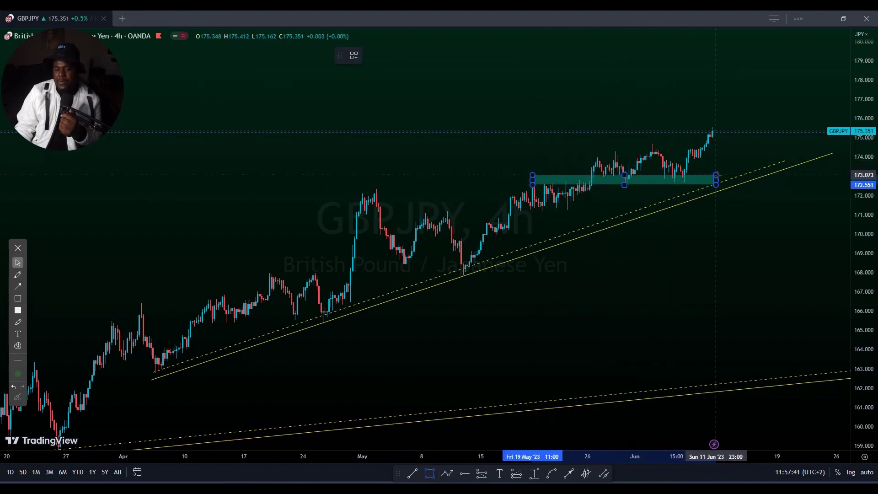
{"action": "left_click", "coordinate": [717, 175]}
{"action": "left_click_drag", "start_coordinate": [721, 242], "coordinate": [793, 310]}
{"action": "left_click", "coordinate": [697, 210]}
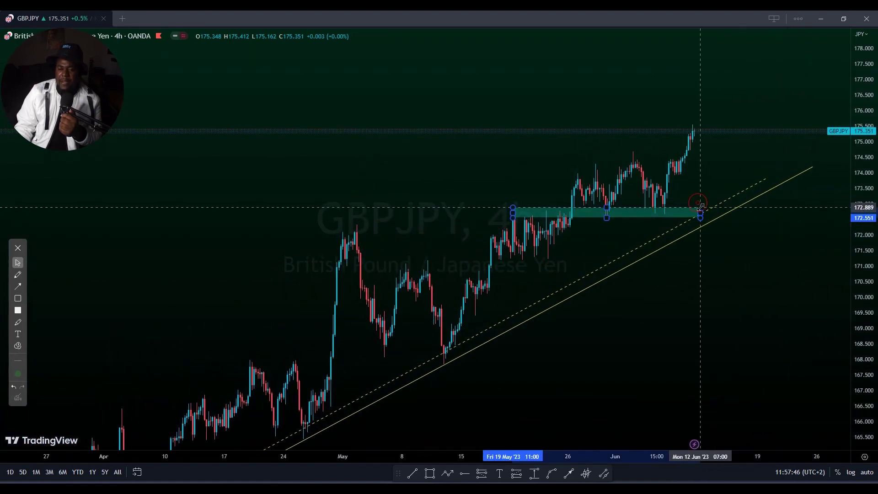
{"action": "left_click", "coordinate": [729, 282]}
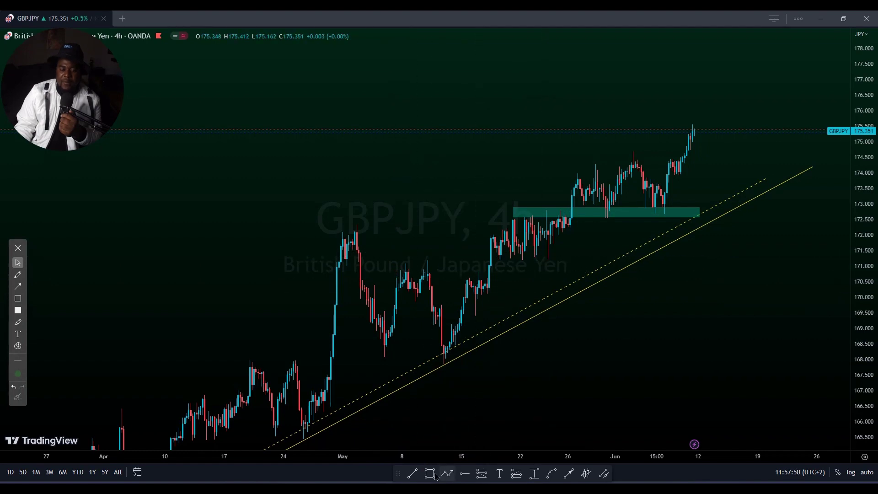
Draw two lower zones: 170.874 to 171.286 from 5 to 25 May, and about 168 from 20 April to 12 May
{"action": "mouse_move", "coordinate": [415, 265]}
{"action": "left_mouse_down"}
{"action": "mouse_move", "coordinate": [515, 258]}
{"action": "mouse_move", "coordinate": [417, 247]}
{"action": "mouse_move", "coordinate": [573, 242]}
{"action": "left_mouse_up"}
{"action": "key", "text": "alt+shift+r"}
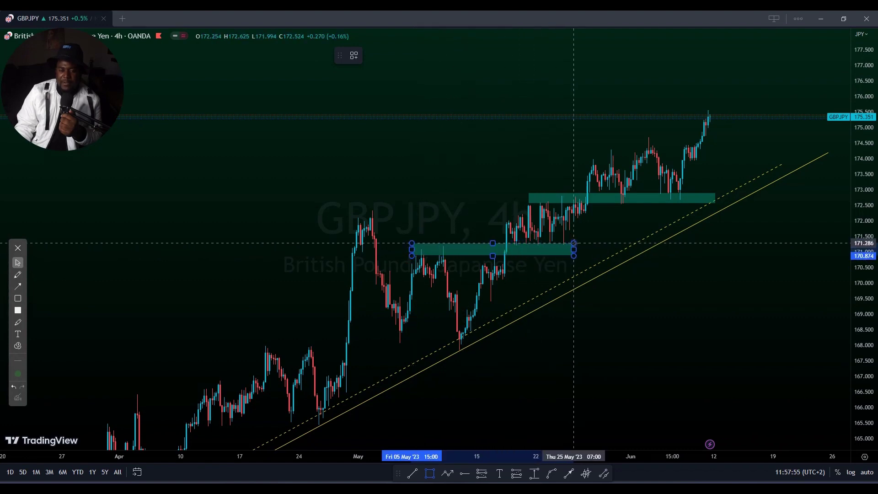
{"action": "left_click", "coordinate": [574, 318]}
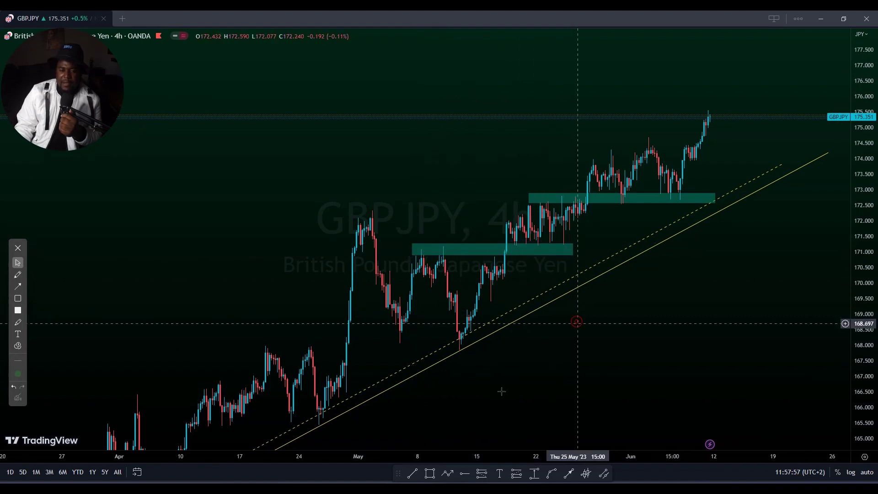
{"action": "left_click", "coordinate": [429, 473]}
{"action": "mouse_move", "coordinate": [461, 337]}
{"action": "left_mouse_down"}
{"action": "mouse_move", "coordinate": [461, 350]}
{"action": "mouse_move", "coordinate": [267, 348]}
{"action": "left_mouse_up"}
{"action": "left_click", "coordinate": [590, 283]}
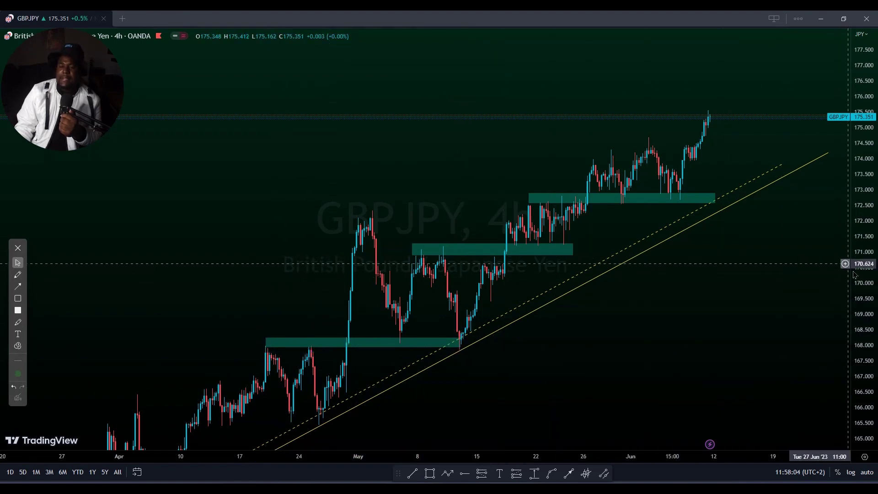
Draw a fourth zone at about 165.2 to 165.5, from the 31 March high to about 25 April
{"action": "left_click_drag", "start_coordinate": [854, 274], "coordinate": [854, 310]}
{"action": "left_click_drag", "start_coordinate": [704, 337], "coordinate": [704, 329]}
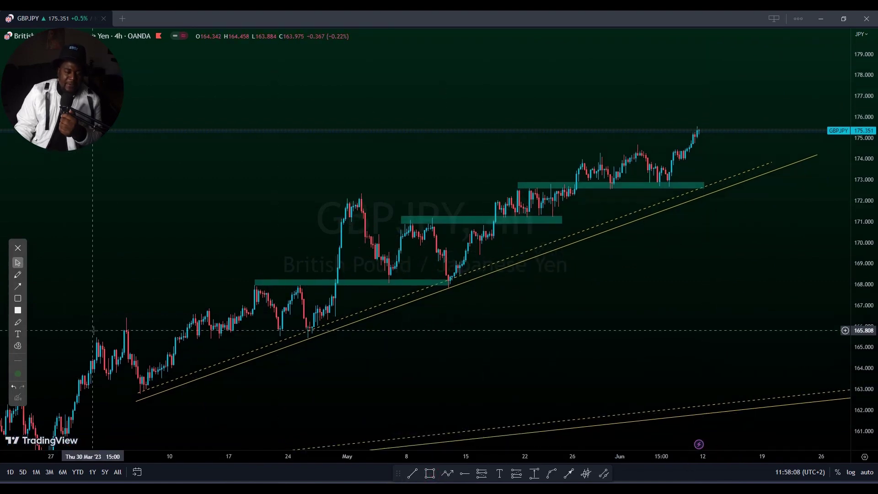
{"action": "left_click_drag", "start_coordinate": [93, 330], "coordinate": [106, 330]}
{"action": "left_click", "coordinate": [428, 472]}
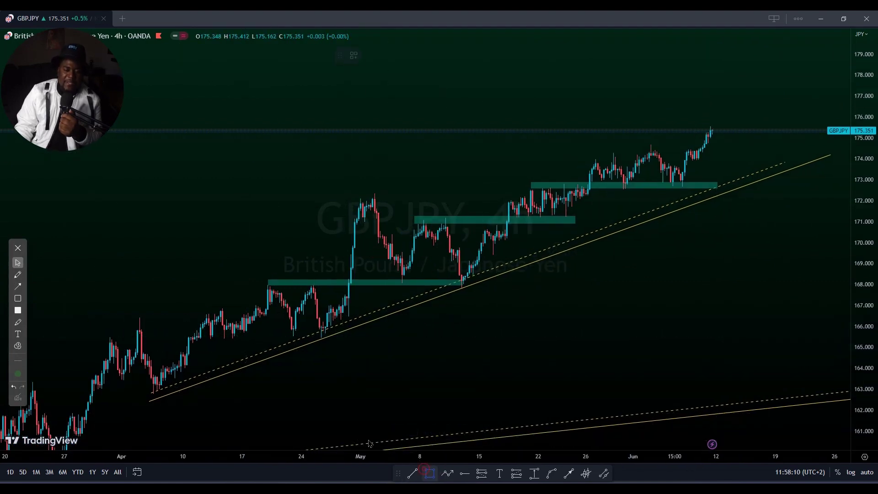
{"action": "left_click_drag", "start_coordinate": [112, 336], "coordinate": [316, 343]}
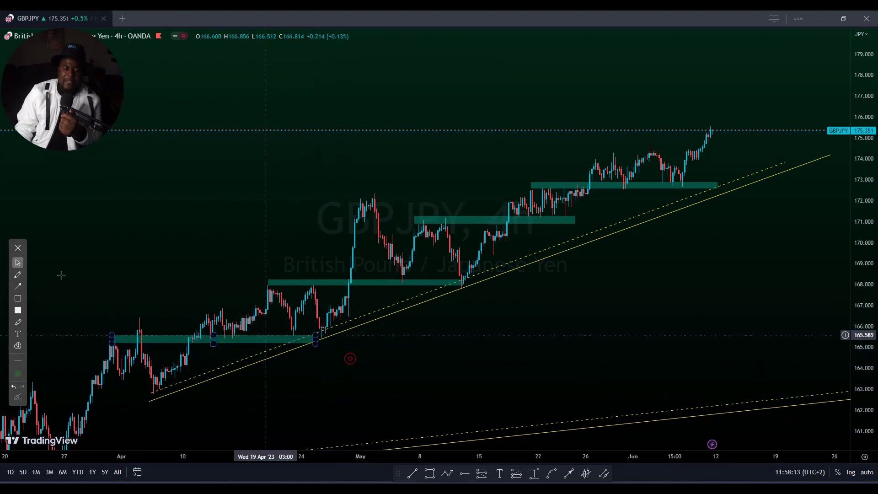
Sketch green zigzag price swings at each of the four zones, and clear the sketch
{"action": "mouse_move", "coordinate": [550, 343]}
{"action": "left_mouse_down"}
{"action": "mouse_move", "coordinate": [478, 361]}
{"action": "mouse_move", "coordinate": [544, 336]}
{"action": "left_mouse_up"}
{"action": "left_click", "coordinate": [17, 274]}
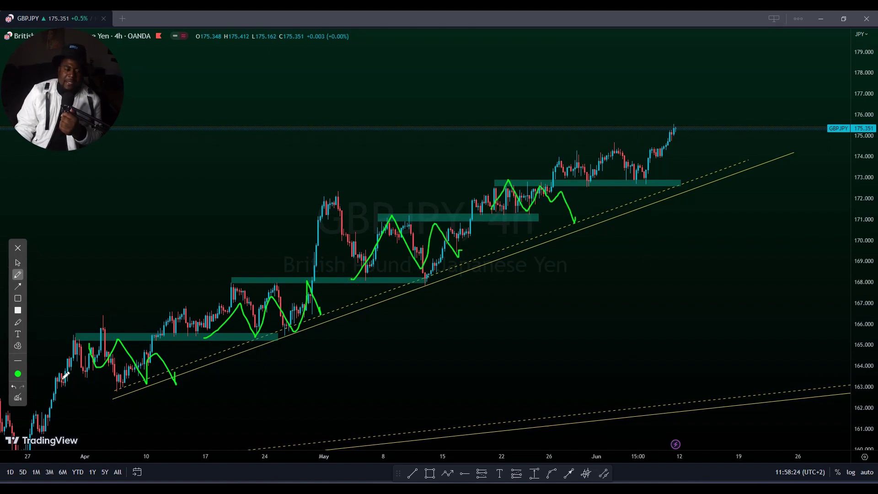
{"action": "left_click", "coordinate": [18, 398]}
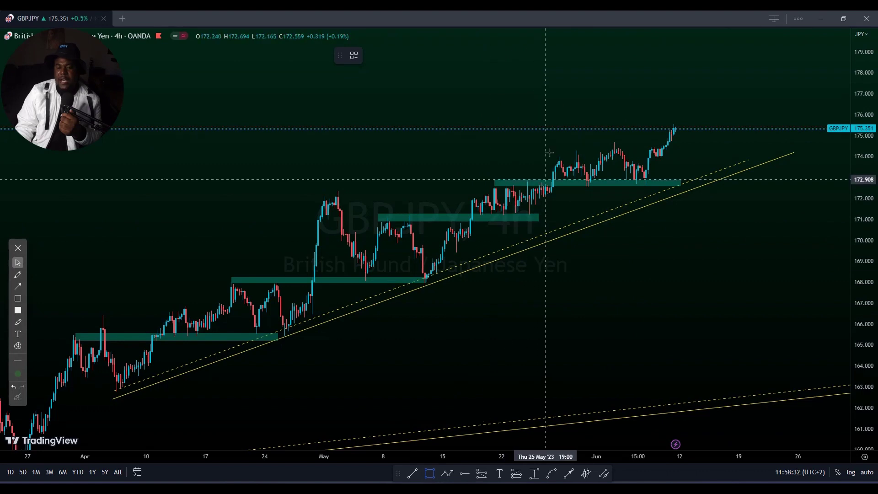
Draw a zone over the recent highs from 29 May to 13 June, at about 174.2 to 174.55
{"action": "mouse_move", "coordinate": [556, 144]}
{"action": "left_mouse_down"}
{"action": "mouse_move", "coordinate": [711, 154]}
{"action": "mouse_move", "coordinate": [690, 152]}
{"action": "left_mouse_up"}
{"action": "left_click_drag", "start_coordinate": [859, 392], "coordinate": [845, 215]}
{"action": "mouse_move", "coordinate": [791, 177]}
{"action": "left_mouse_down"}
{"action": "mouse_move", "coordinate": [822, 231]}
{"action": "mouse_move", "coordinate": [753, 313]}
{"action": "mouse_move", "coordinate": [622, 231]}
{"action": "left_mouse_up"}
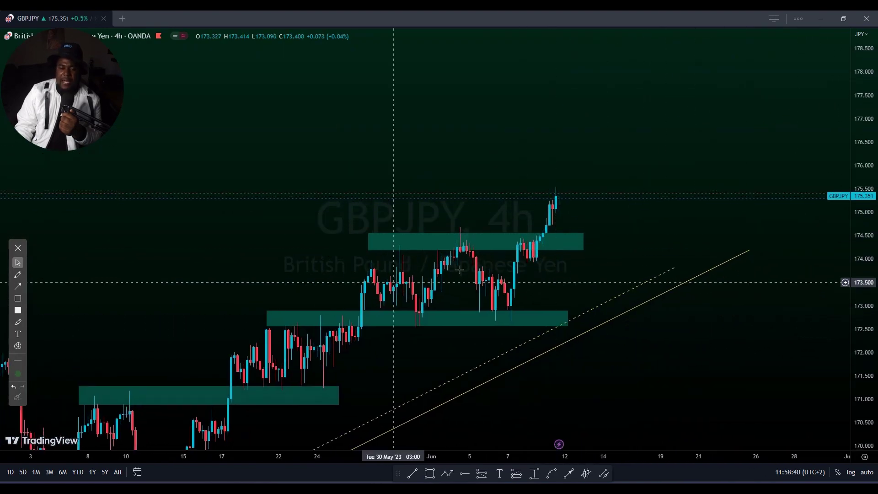
Mark the two highest zones with green horizontal strokes and sketch a bullish move rising from each
{"action": "left_click", "coordinate": [18, 275]}
{"action": "left_click_drag", "start_coordinate": [379, 244], "coordinate": [549, 244]}
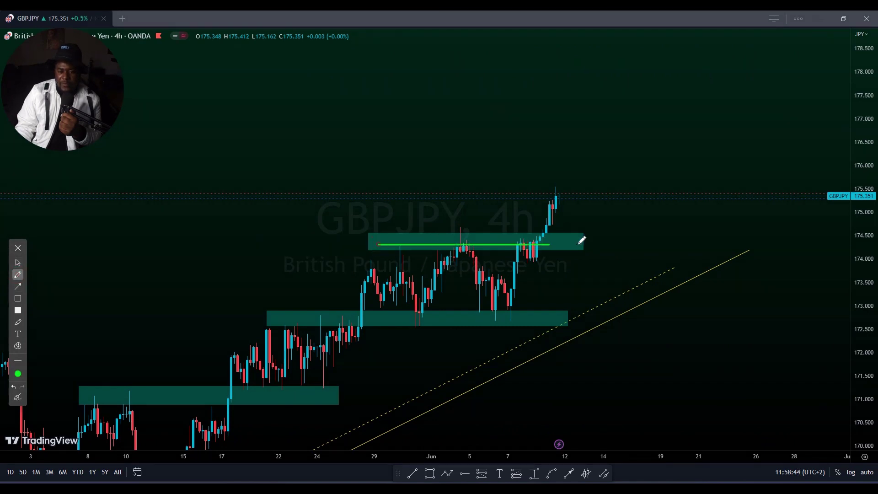
{"action": "left_click_drag", "start_coordinate": [256, 321], "coordinate": [421, 319]}
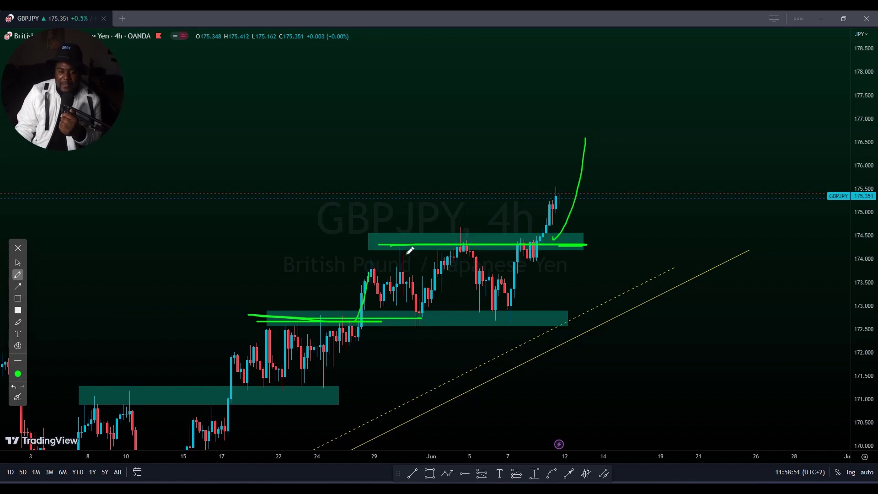
{"action": "left_click", "coordinate": [18, 262]}
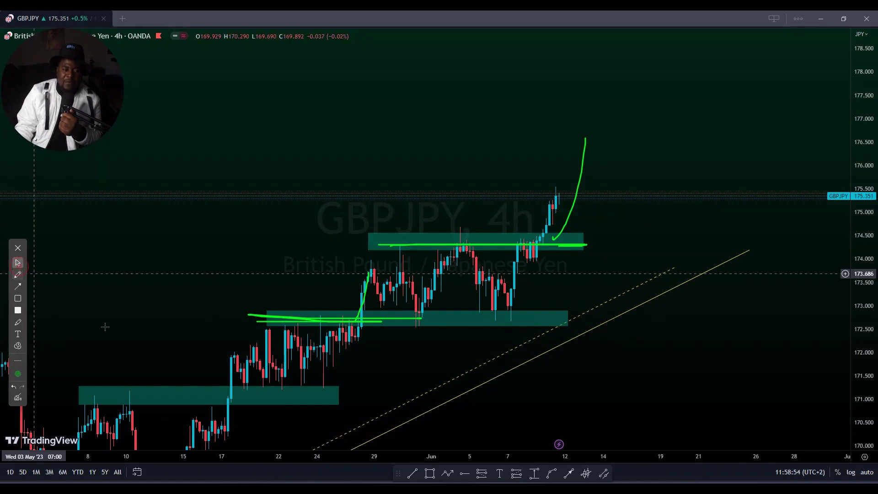
Draw a zone above price from 175.906 to 176.170, 9 to 23 June, and extend the zone below to about 22 June
{"action": "left_click", "coordinate": [430, 472]}
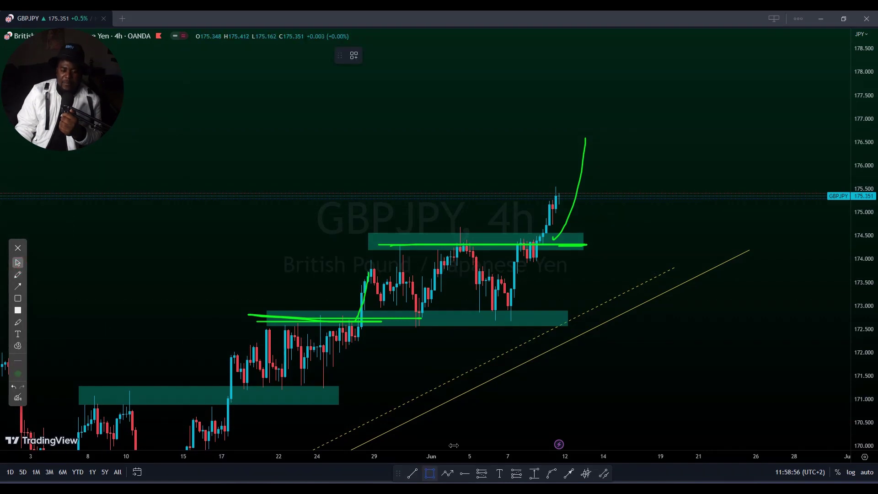
{"action": "left_click_drag", "start_coordinate": [549, 159], "coordinate": [743, 171]}
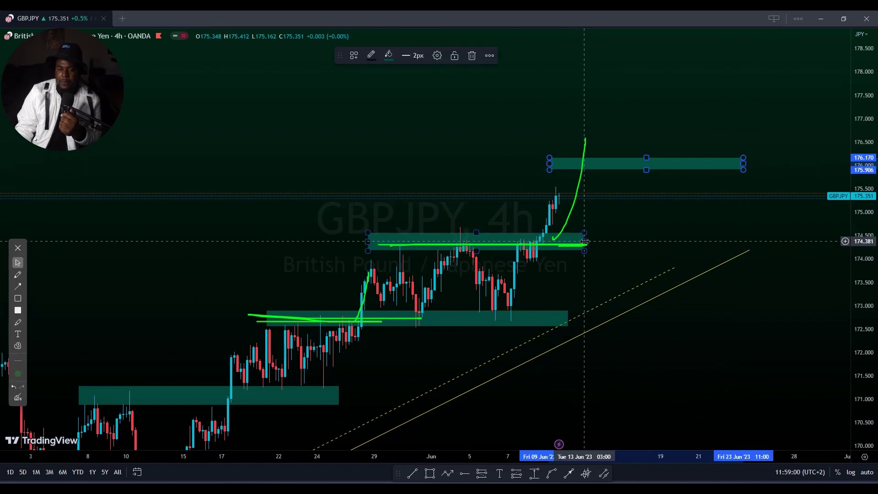
{"action": "left_click_drag", "start_coordinate": [582, 241], "coordinate": [724, 238]}
{"action": "left_click", "coordinate": [750, 310]}
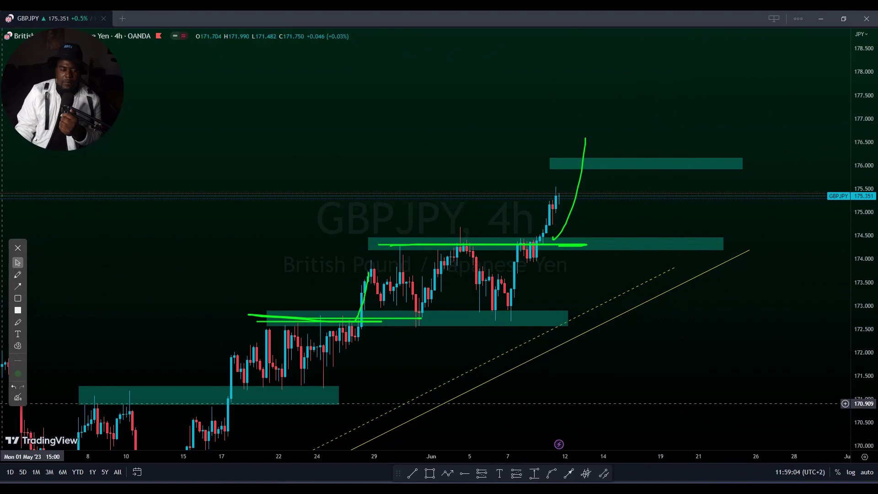
Clear the green strokes, sketch possible price swings between the two highest zones in two versions, and clear each sketch
{"action": "left_click", "coordinate": [18, 397]}
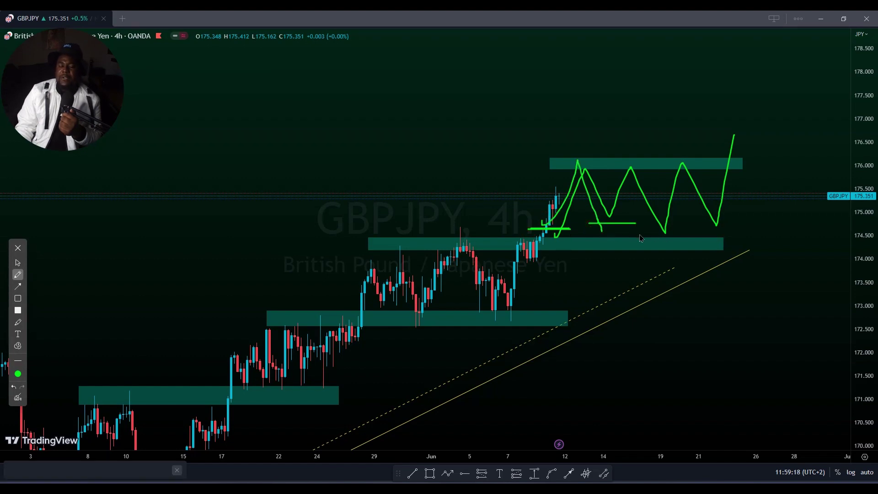
{"action": "left_click", "coordinate": [19, 399]}
{"action": "left_click_drag", "start_coordinate": [566, 176], "coordinate": [682, 242]}
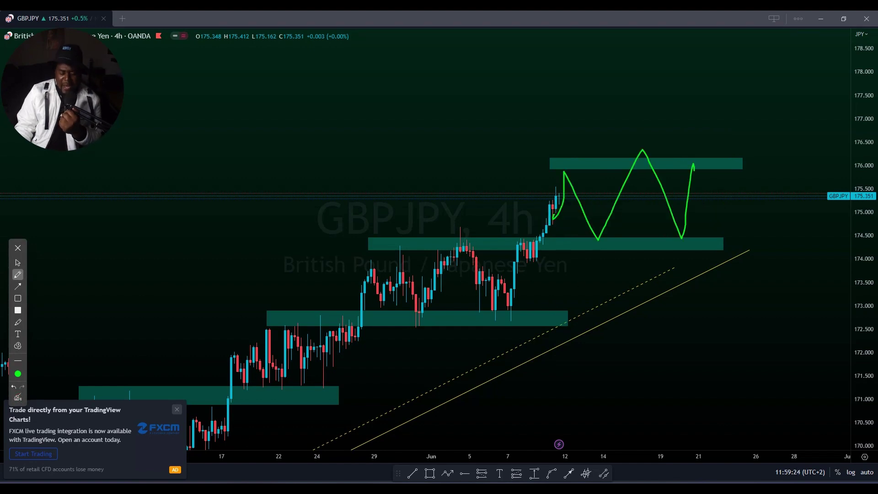
{"action": "left_click", "coordinate": [19, 397]}
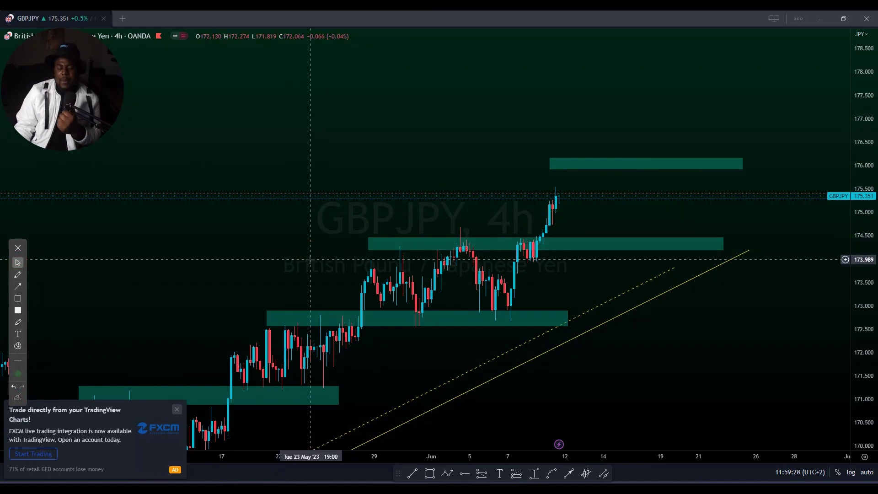
Switch the chart to XAUUSD and bring the whole rising trendline pair since October 2022 into view
{"action": "key", "text": "Down"}
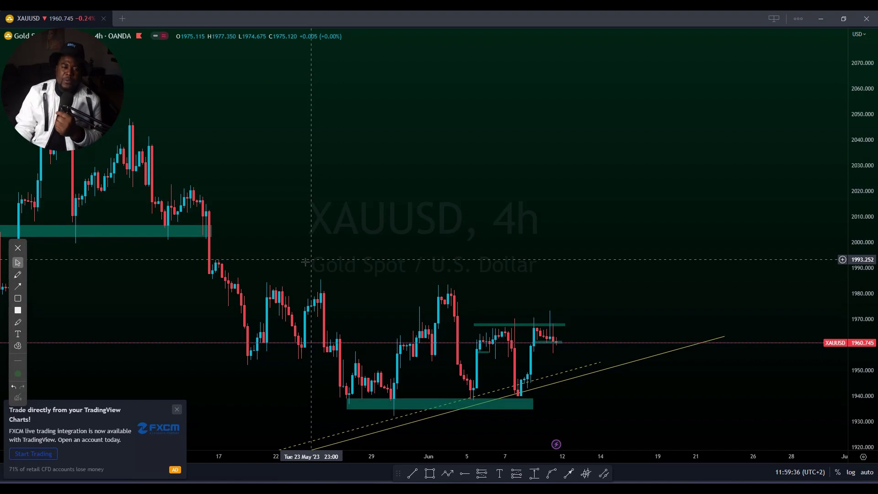
{"action": "scroll", "coordinate": [411, 261], "scroll_direction": "down", "scroll_amount": 1}
{"action": "scroll", "coordinate": [420, 228], "scroll_direction": "up", "scroll_amount": 3}
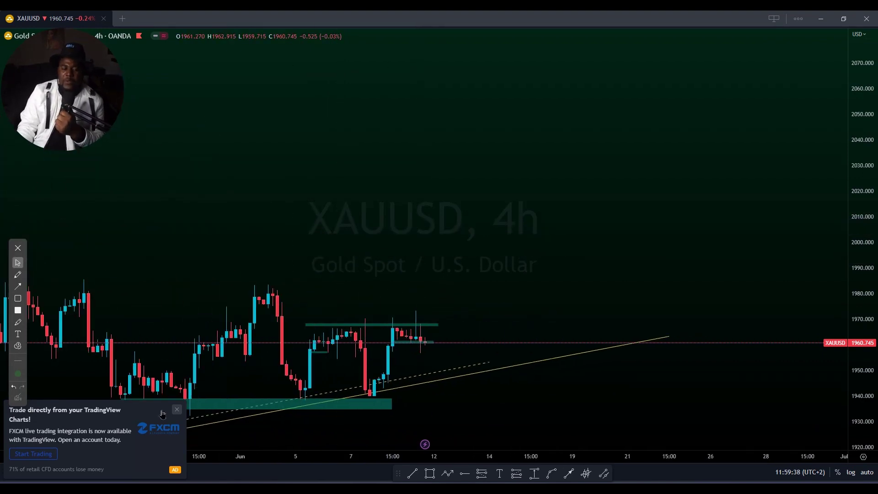
{"action": "left_click_drag", "start_coordinate": [237, 264], "coordinate": [651, 232]}
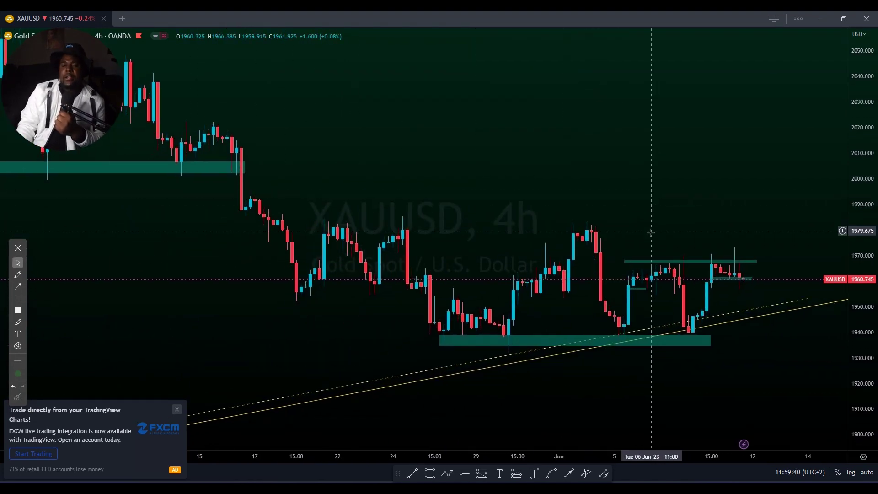
{"action": "scroll", "coordinate": [651, 232], "scroll_direction": "down", "scroll_amount": 5}
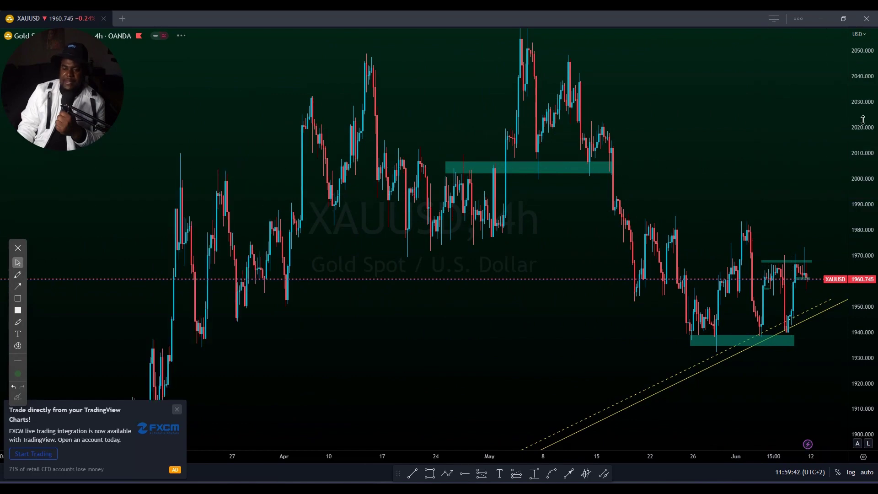
{"action": "left_click_drag", "start_coordinate": [863, 120], "coordinate": [569, 394]}
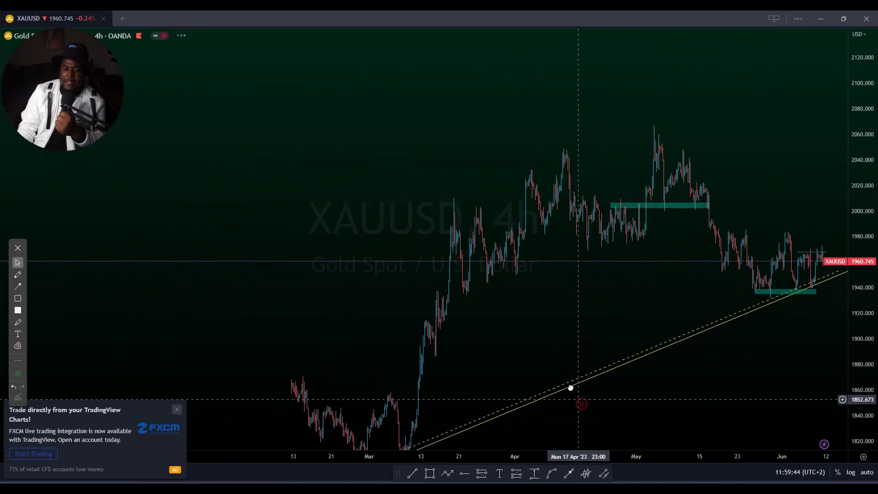
{"action": "scroll", "coordinate": [572, 388], "scroll_direction": "down", "scroll_amount": 4}
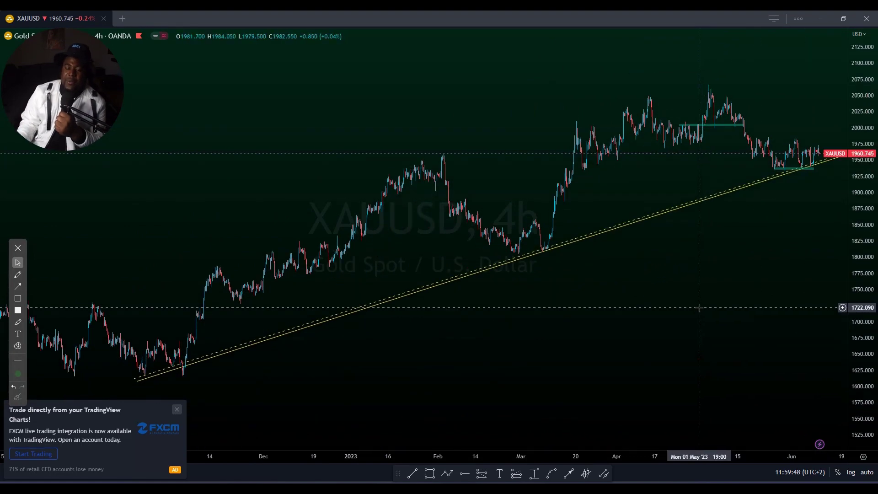
{"action": "scroll", "coordinate": [698, 307], "scroll_direction": "down", "scroll_amount": 2}
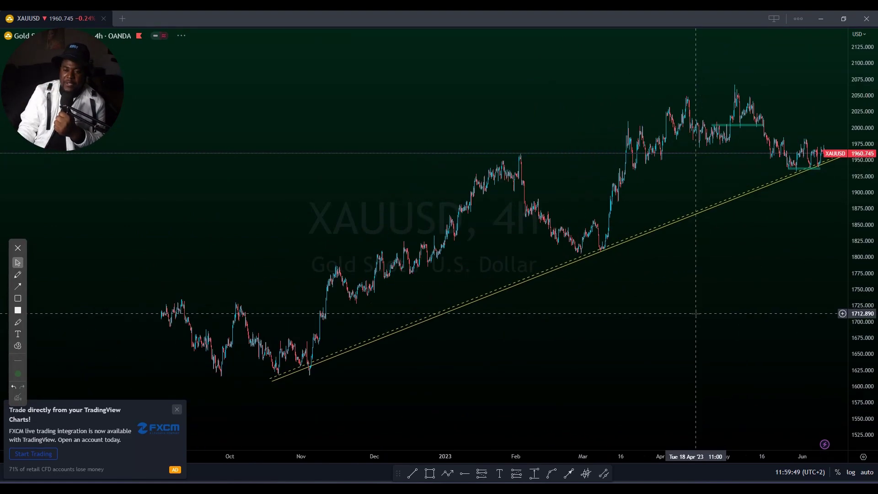
{"action": "left_click_drag", "start_coordinate": [574, 310], "coordinate": [518, 322]}
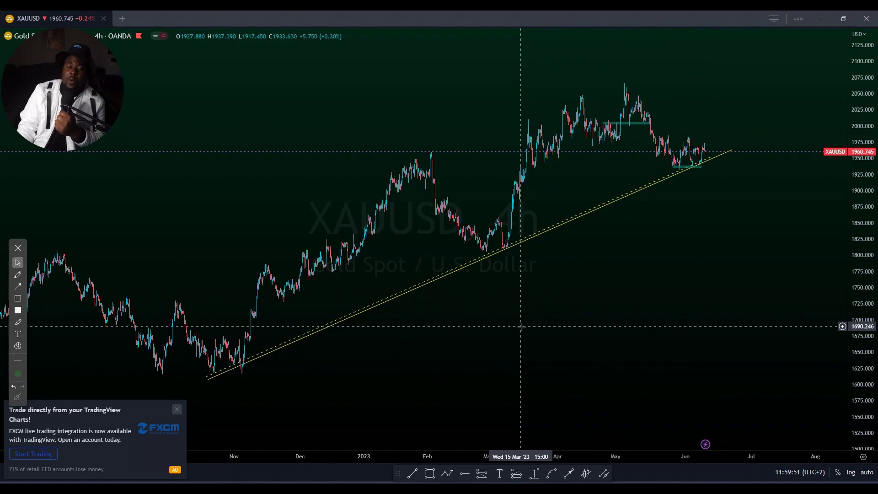
{"action": "left_click_drag", "start_coordinate": [456, 343], "coordinate": [511, 300]}
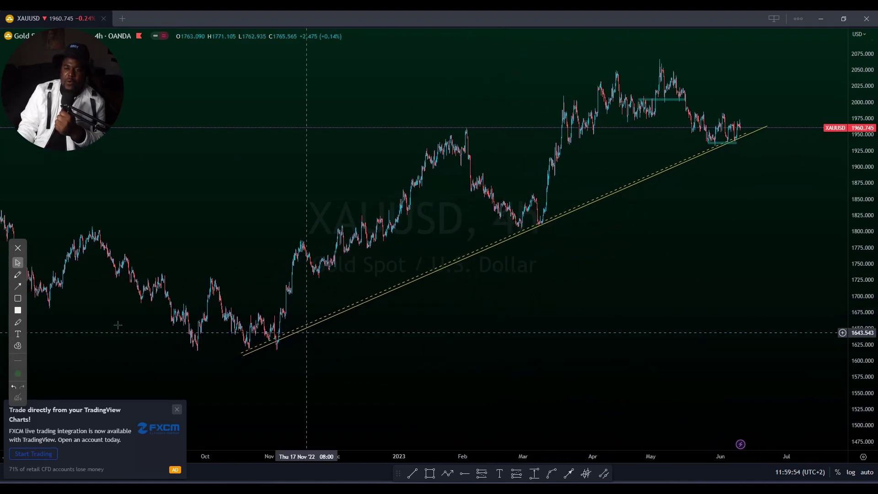
Draw green upward arrows at the three touches of the rising trendline, around early November, early March and mid-June
{"action": "left_click", "coordinate": [18, 288]}
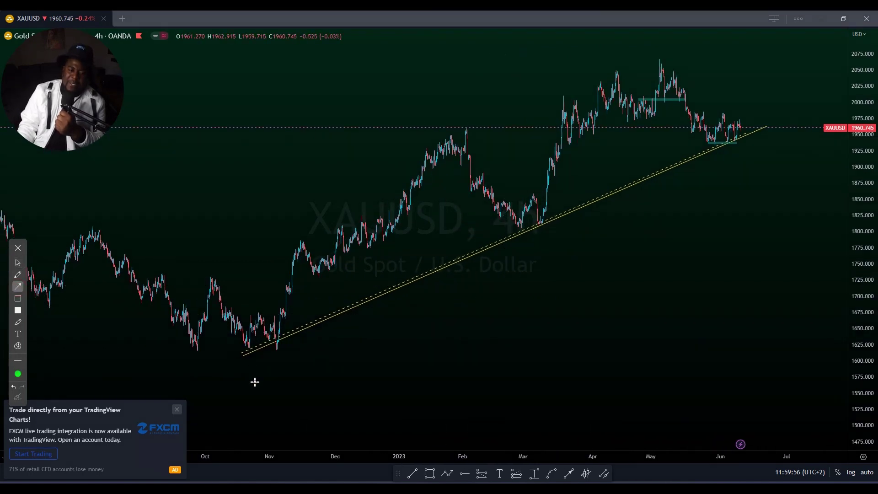
{"action": "left_click_drag", "start_coordinate": [256, 387], "coordinate": [260, 348]}
{"action": "left_click_drag", "start_coordinate": [533, 264], "coordinate": [534, 225]}
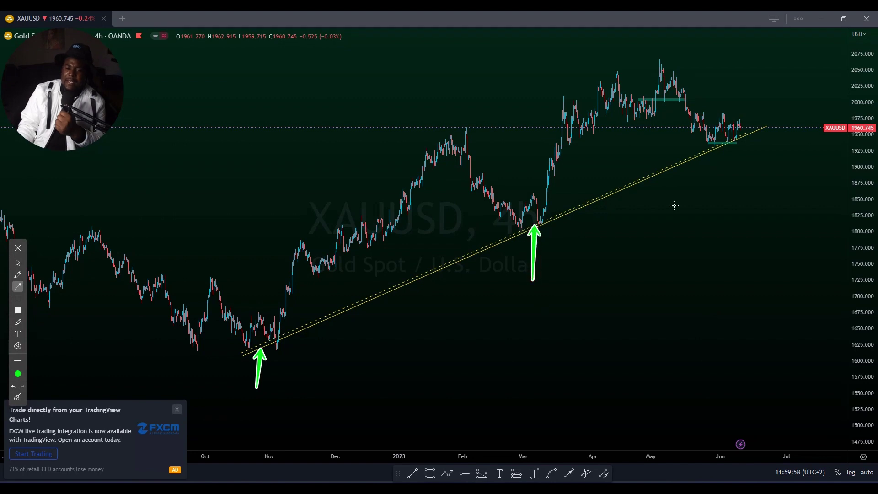
{"action": "left_click_drag", "start_coordinate": [737, 236], "coordinate": [741, 156]}
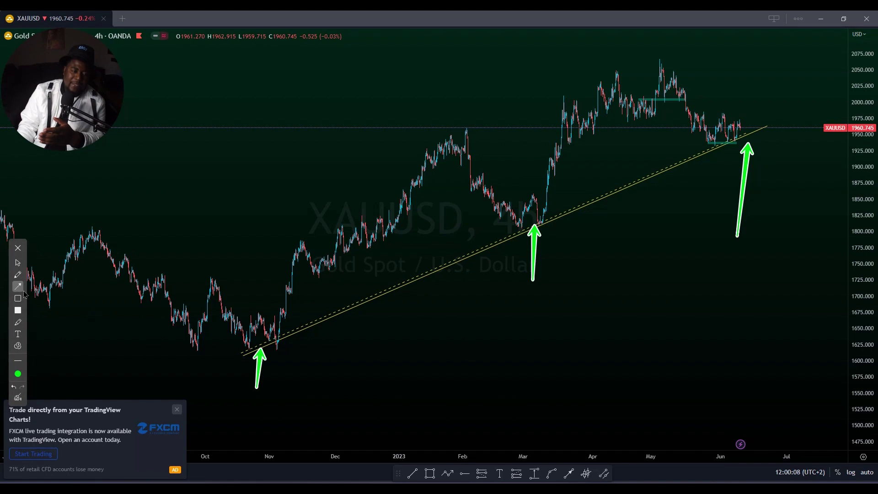
Circle the price action above each of the three arrows with the freehand pen
{"action": "left_click", "coordinate": [17, 274]}
{"action": "mouse_move", "coordinate": [288, 315]}
{"action": "left_mouse_down"}
{"action": "mouse_move", "coordinate": [249, 355]}
{"action": "mouse_move", "coordinate": [283, 331]}
{"action": "left_mouse_up"}
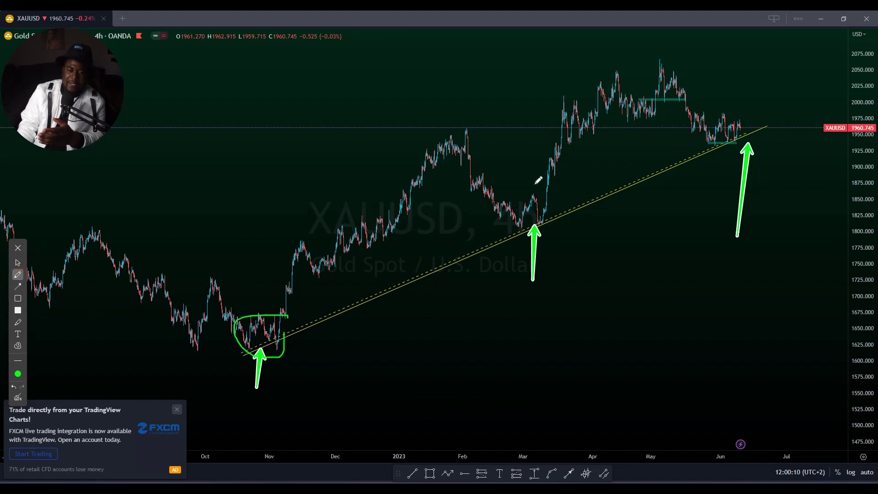
{"action": "mouse_move", "coordinate": [558, 196]}
{"action": "left_mouse_down"}
{"action": "mouse_move", "coordinate": [500, 196]}
{"action": "mouse_move", "coordinate": [574, 194]}
{"action": "left_mouse_up"}
{"action": "mouse_move", "coordinate": [743, 115]}
{"action": "left_mouse_down"}
{"action": "mouse_move", "coordinate": [700, 129]}
{"action": "mouse_move", "coordinate": [750, 118]}
{"action": "left_mouse_up"}
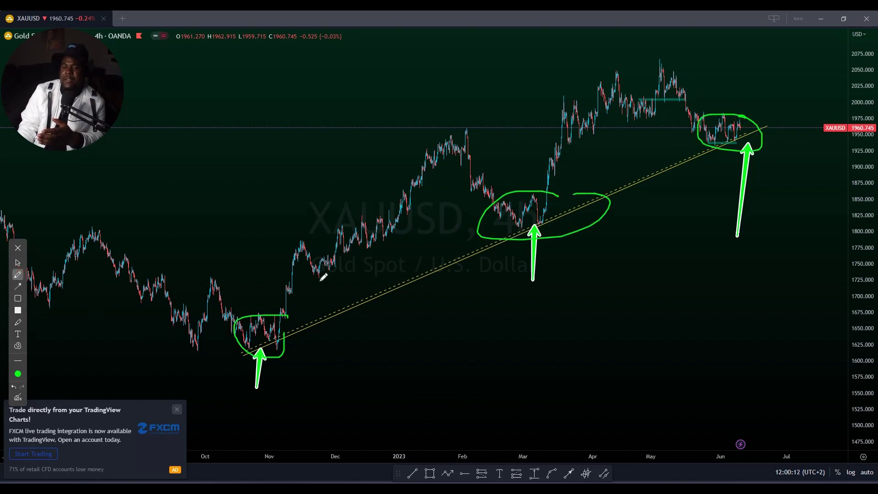
Sketch rising moves from each circled area, with an upward arrow from the latest one, and clear all the strokes
{"action": "left_click_drag", "start_coordinate": [289, 293], "coordinate": [353, 174]}
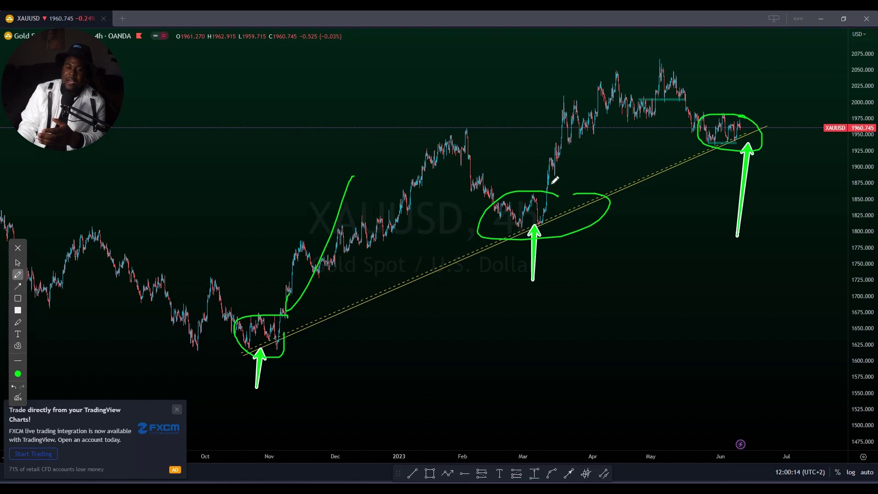
{"action": "left_click_drag", "start_coordinate": [546, 191], "coordinate": [630, 70]}
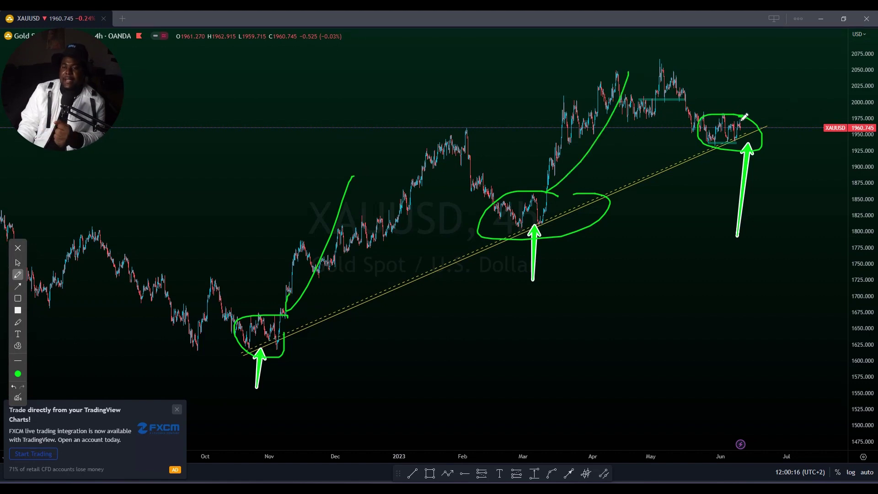
{"action": "mouse_move", "coordinate": [747, 119]}
{"action": "left_mouse_down"}
{"action": "mouse_move", "coordinate": [777, 73]}
{"action": "mouse_move", "coordinate": [774, 41]}
{"action": "left_mouse_up"}
{"action": "mouse_move", "coordinate": [735, 85]}
{"action": "left_mouse_down"}
{"action": "mouse_move", "coordinate": [773, 30]}
{"action": "mouse_move", "coordinate": [786, 75]}
{"action": "left_mouse_up"}
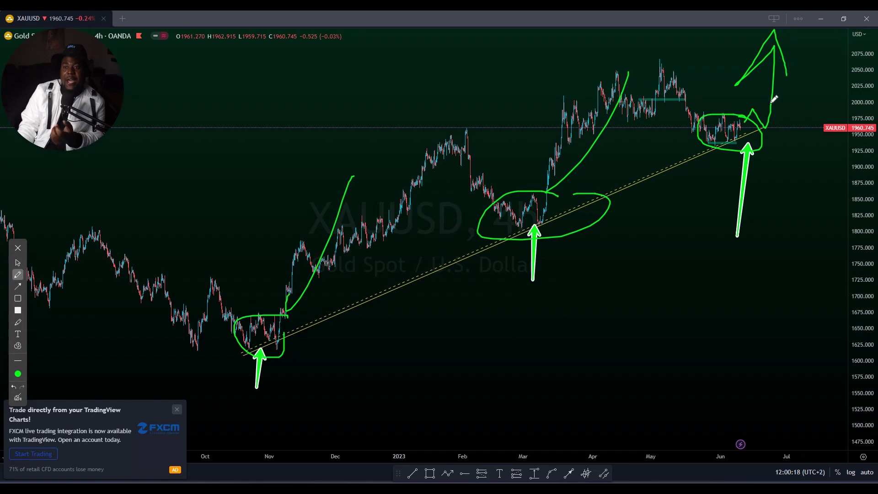
{"action": "left_click", "coordinate": [16, 397]}
{"action": "left_click", "coordinate": [18, 264]}
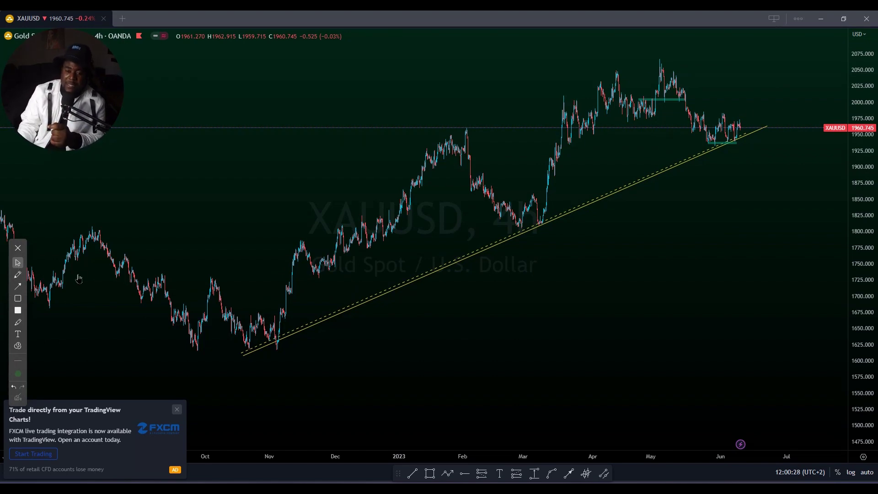
Delete the zone from 2001.888 to 2006.817 between 24 April and 16 May
{"action": "scroll", "coordinate": [524, 156], "scroll_direction": "up", "scroll_amount": 4}
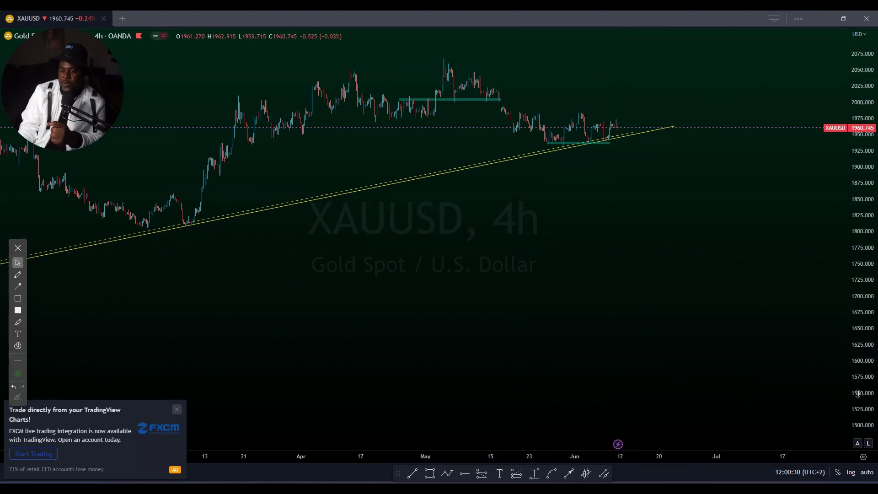
{"action": "left_click_drag", "start_coordinate": [858, 393], "coordinate": [858, 430]}
{"action": "scroll", "coordinate": [734, 354], "scroll_direction": "up", "scroll_amount": 3}
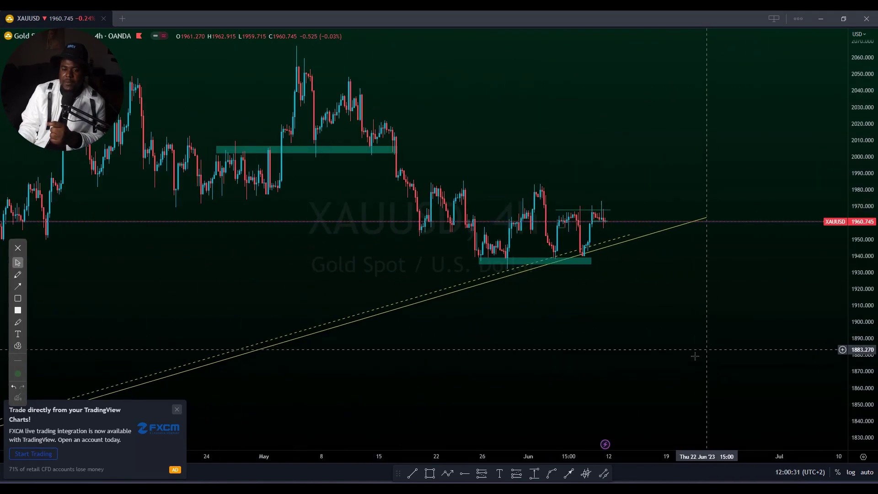
{"action": "scroll", "coordinate": [695, 356], "scroll_direction": "up", "scroll_amount": 2}
{"action": "scroll", "coordinate": [695, 356], "scroll_direction": "down", "scroll_amount": 3}
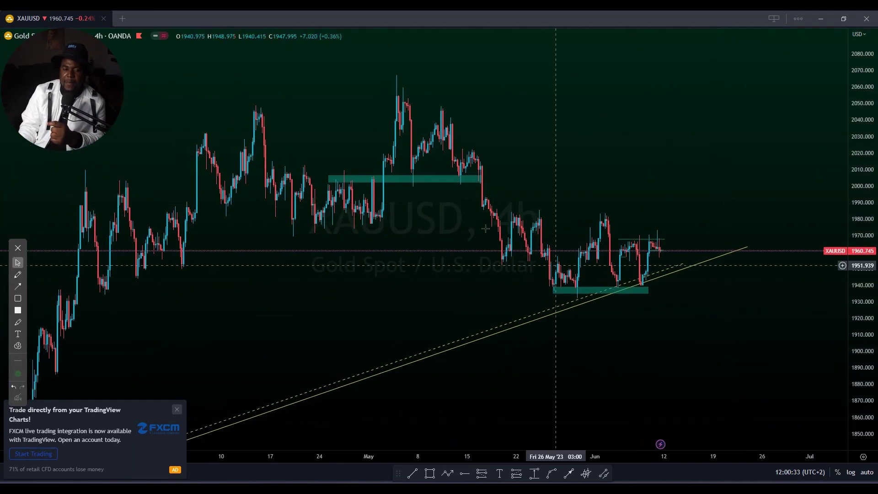
{"action": "left_click", "coordinate": [416, 179]}
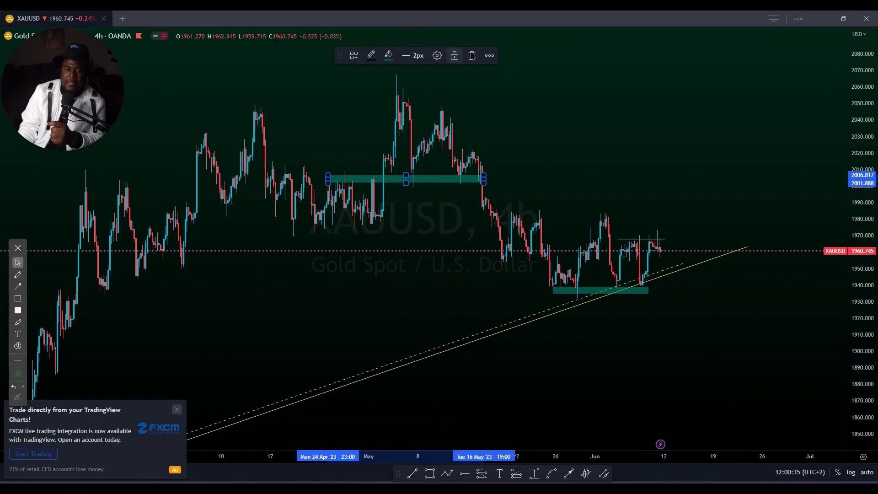
{"action": "left_click", "coordinate": [472, 56]}
Circle the four price reactions along the lower zone and trace the swings between the last three in green
{"action": "scroll", "coordinate": [544, 123], "scroll_direction": "up", "scroll_amount": 2}
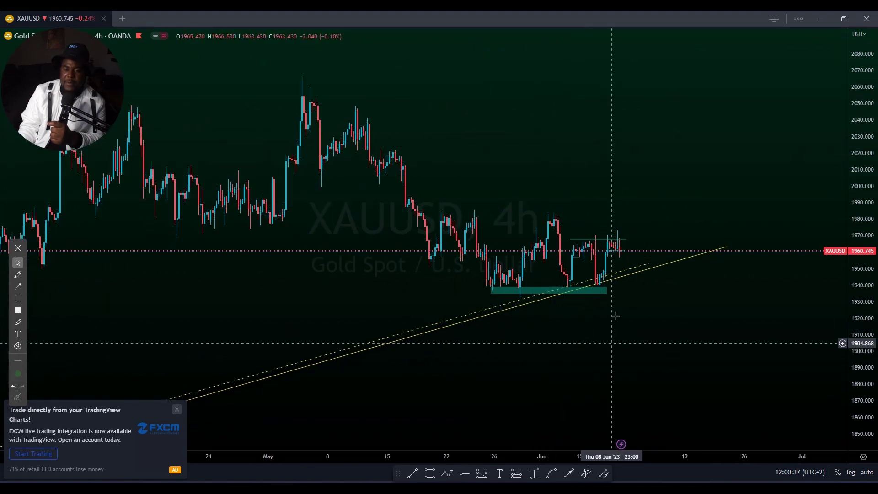
{"action": "scroll", "coordinate": [615, 315], "scroll_direction": "up", "scroll_amount": 1}
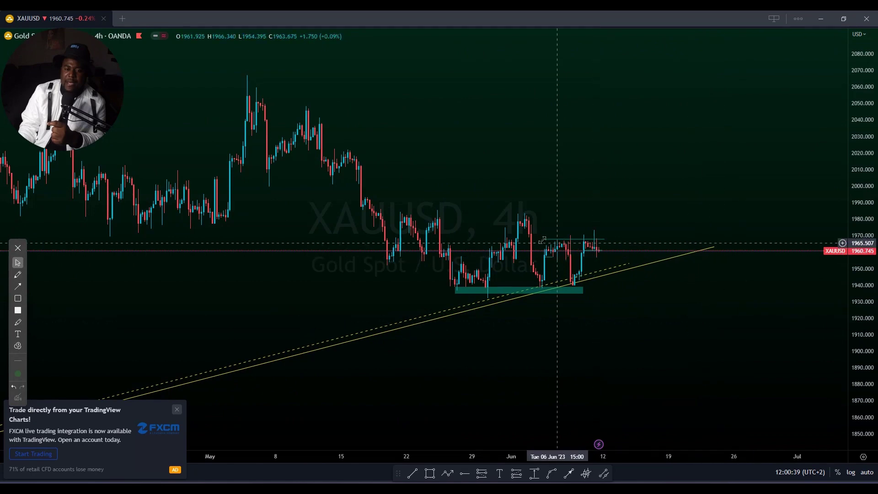
{"action": "scroll", "coordinate": [750, 356], "scroll_direction": "up", "scroll_amount": 2}
{"action": "left_click_drag", "start_coordinate": [864, 361], "coordinate": [865, 257]}
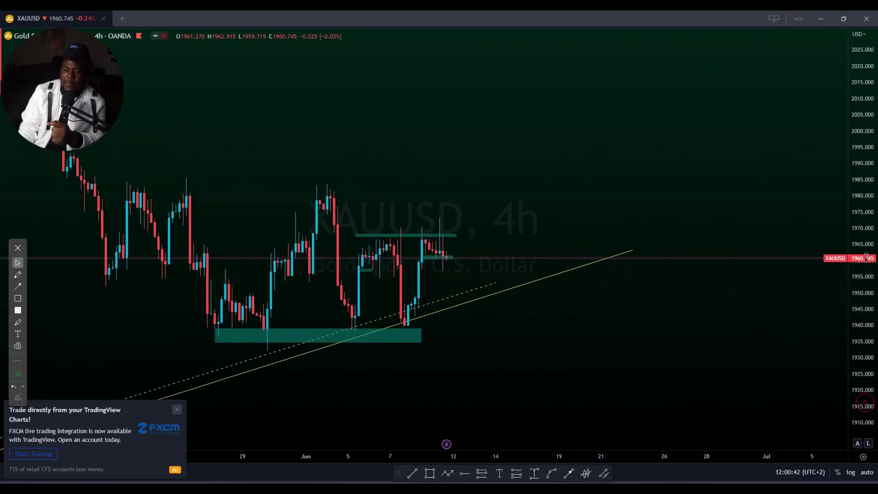
{"action": "left_click_drag", "start_coordinate": [731, 238], "coordinate": [689, 223]}
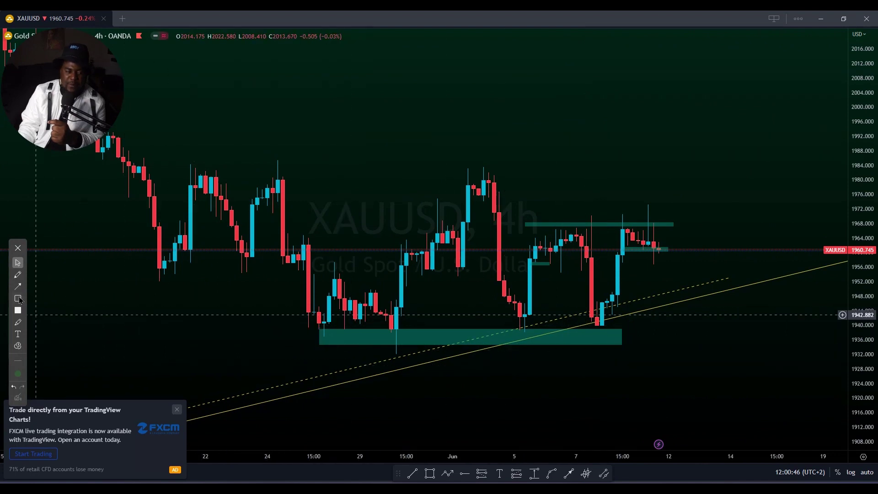
{"action": "left_click", "coordinate": [17, 274]}
{"action": "left_click_drag", "start_coordinate": [316, 325], "coordinate": [340, 323]}
{"action": "mouse_move", "coordinate": [418, 329]}
{"action": "left_mouse_down"}
{"action": "mouse_move", "coordinate": [389, 348]}
{"action": "mouse_move", "coordinate": [418, 336]}
{"action": "left_mouse_up"}
{"action": "left_click_drag", "start_coordinate": [529, 324], "coordinate": [544, 323]}
{"action": "left_click_drag", "start_coordinate": [619, 329], "coordinate": [572, 321]}
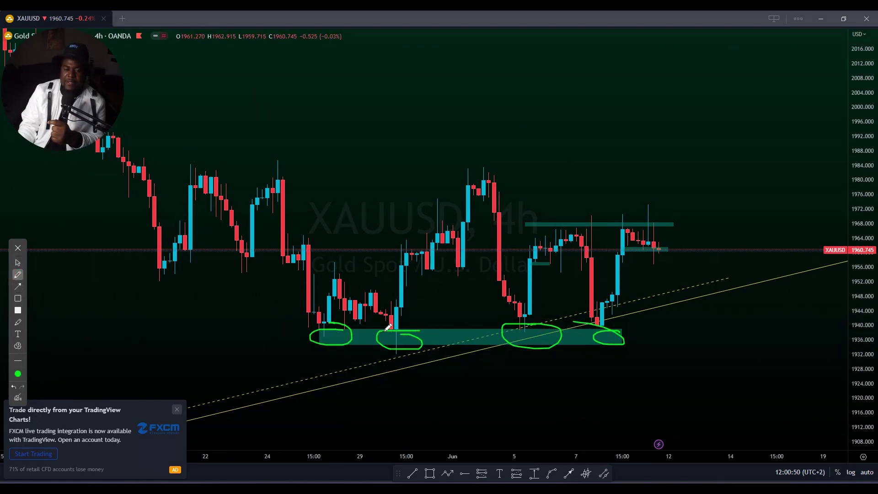
{"action": "mouse_move", "coordinate": [388, 327]}
{"action": "left_mouse_down"}
{"action": "mouse_move", "coordinate": [458, 233]}
{"action": "mouse_move", "coordinate": [581, 270]}
{"action": "mouse_move", "coordinate": [608, 338]}
{"action": "left_mouse_up"}
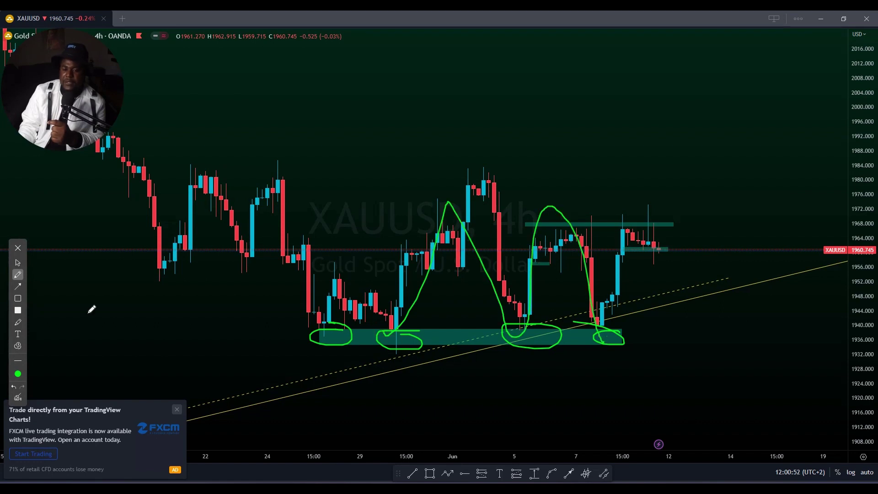
Clear the swing sketch, outline the upper zone near 1968 with green horizontal strokes, and clear those as well
{"action": "left_click", "coordinate": [18, 398]}
{"action": "mouse_move", "coordinate": [528, 231]}
{"action": "left_mouse_down"}
{"action": "mouse_move", "coordinate": [769, 225]}
{"action": "mouse_move", "coordinate": [720, 215]}
{"action": "mouse_move", "coordinate": [757, 217]}
{"action": "left_mouse_up"}
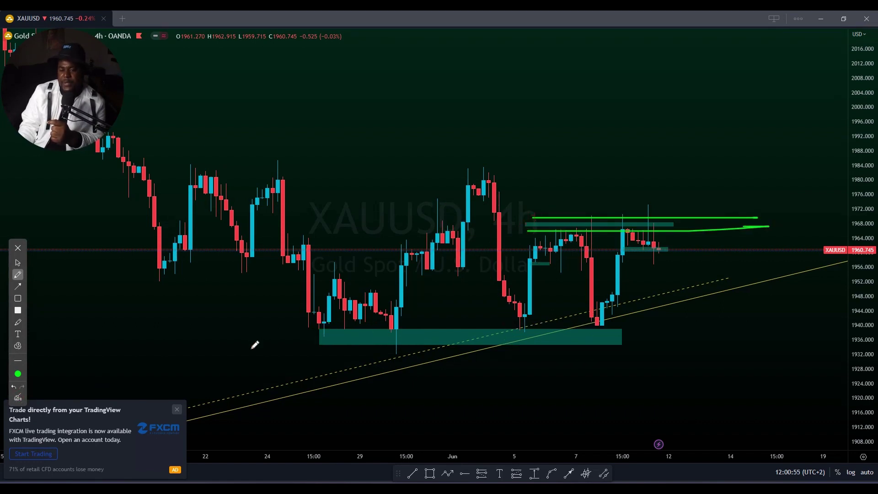
{"action": "left_click", "coordinate": [18, 397]}
{"action": "left_click", "coordinate": [18, 262]}
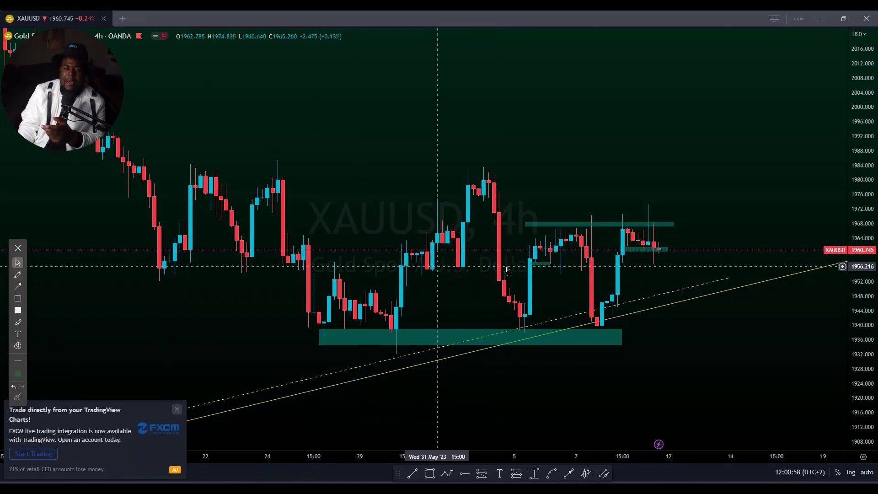
Widen the upper zone to 1965.286–1969.927 and extend both the upper and lower zones to about 13 June
{"action": "mouse_move", "coordinate": [598, 223]}
{"action": "left_mouse_down"}
{"action": "mouse_move", "coordinate": [599, 211]}
{"action": "mouse_move", "coordinate": [609, 233]}
{"action": "left_mouse_up"}
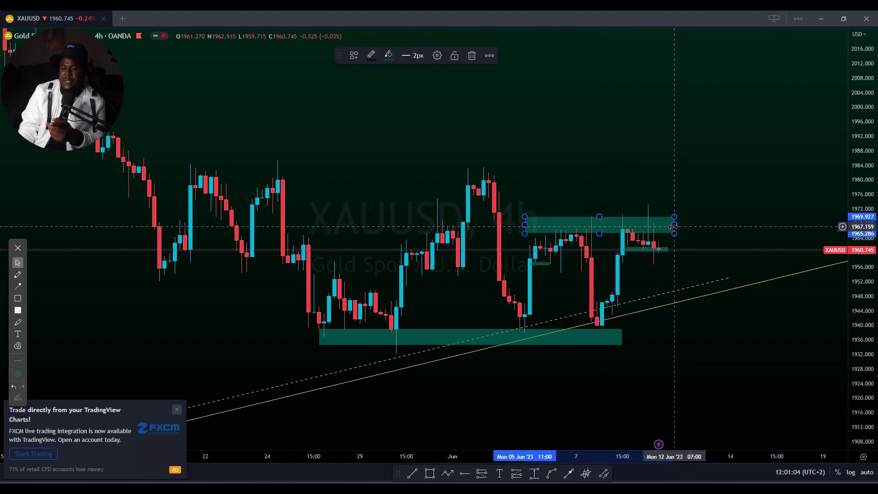
{"action": "left_click_drag", "start_coordinate": [674, 224], "coordinate": [710, 224]}
{"action": "left_click", "coordinate": [728, 258]}
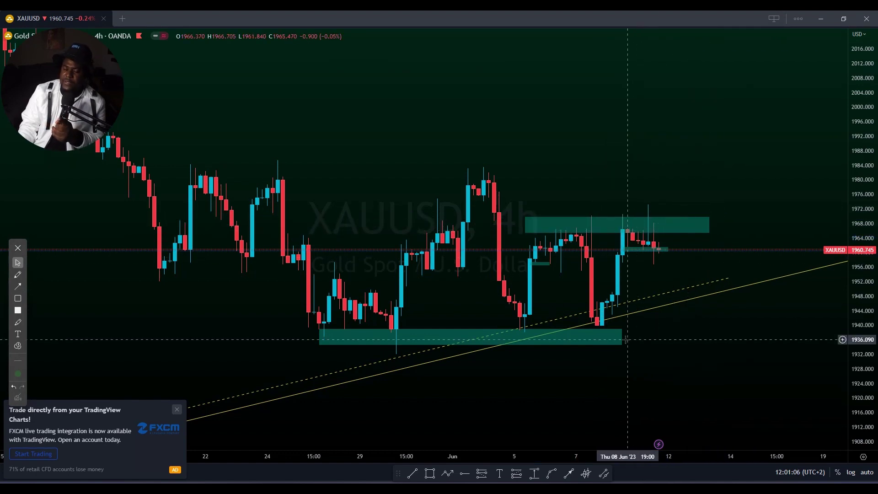
{"action": "left_click_drag", "start_coordinate": [621, 337], "coordinate": [709, 337]}
{"action": "left_click", "coordinate": [750, 339]}
Delete the small zone at the current price
{"action": "scroll", "coordinate": [750, 339], "scroll_direction": "down", "scroll_amount": 3}
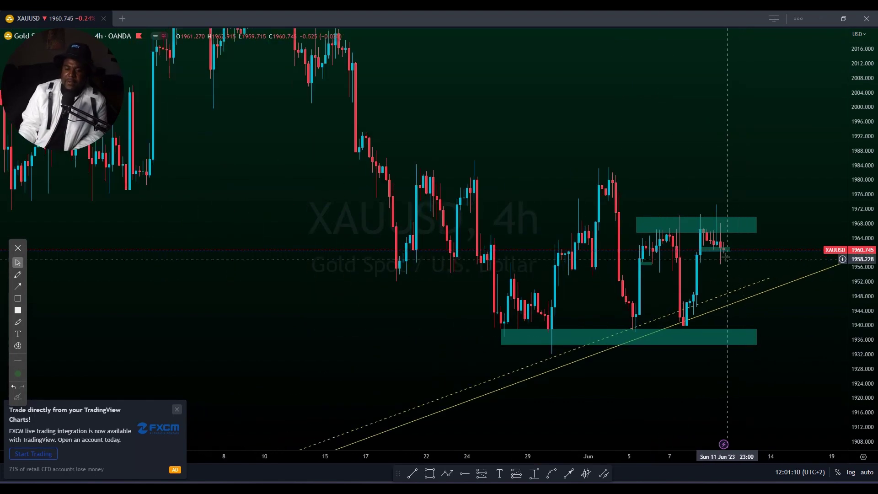
{"action": "left_click", "coordinate": [721, 249]}
{"action": "left_click_drag", "start_coordinate": [729, 121], "coordinate": [597, 121]}
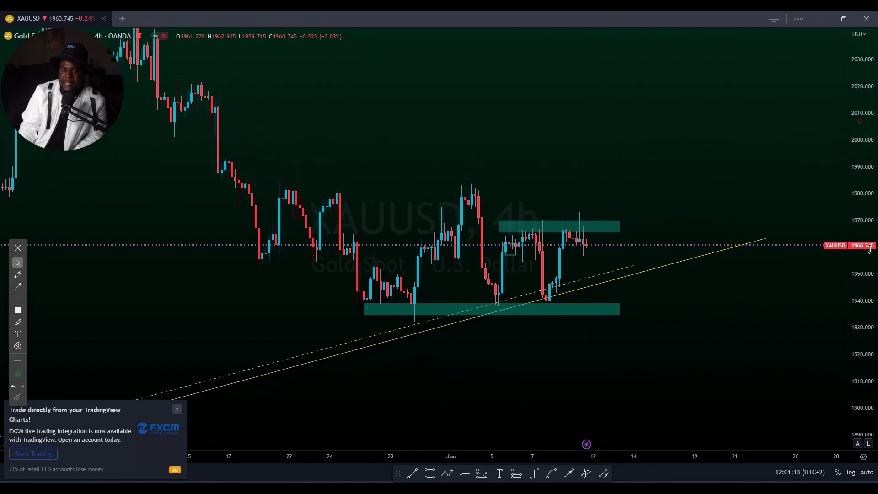
Mark the upper zone with green strokes and sketch a bullish rebound from the trendline and a bearish breakdown below the lower zone
{"action": "left_click", "coordinate": [18, 274]}
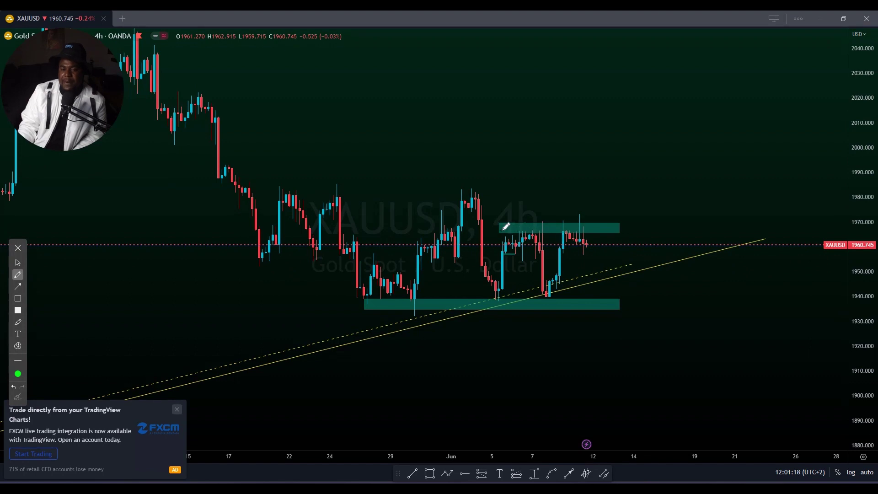
{"action": "left_click_drag", "start_coordinate": [502, 230], "coordinate": [615, 229]}
{"action": "mouse_move", "coordinate": [523, 229]}
{"action": "left_mouse_down"}
{"action": "mouse_move", "coordinate": [620, 229]}
{"action": "mouse_move", "coordinate": [608, 273]}
{"action": "mouse_move", "coordinate": [630, 231]}
{"action": "mouse_move", "coordinate": [641, 164]}
{"action": "mouse_move", "coordinate": [625, 176]}
{"action": "mouse_move", "coordinate": [665, 182]}
{"action": "left_mouse_up"}
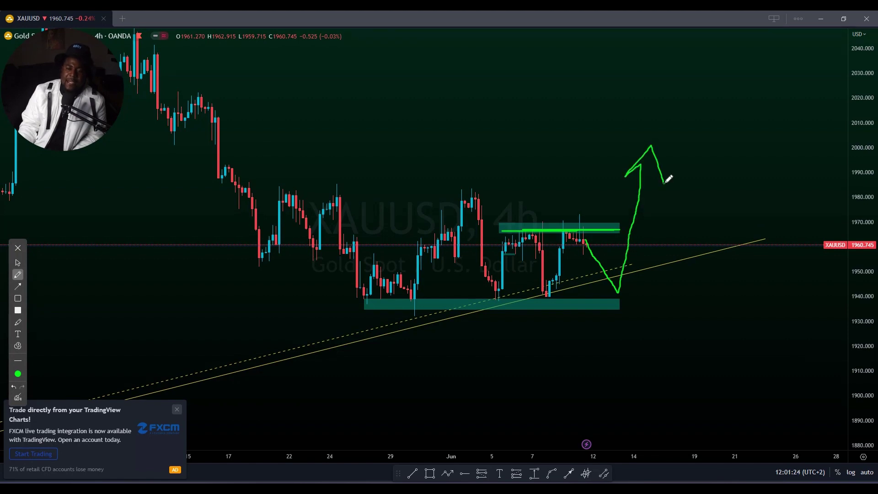
{"action": "mouse_move", "coordinate": [606, 306]}
{"action": "left_mouse_down"}
{"action": "mouse_move", "coordinate": [644, 345]}
{"action": "mouse_move", "coordinate": [663, 439]}
{"action": "mouse_move", "coordinate": [680, 398]}
{"action": "left_mouse_up"}
Add freehand lettering above the candles, sketch long rising and falling paths from the current price, and clear all the strokes
{"action": "mouse_move", "coordinate": [444, 102]}
{"action": "left_mouse_down"}
{"action": "mouse_move", "coordinate": [402, 139]}
{"action": "mouse_move", "coordinate": [452, 163]}
{"action": "left_mouse_up"}
{"action": "left_click_drag", "start_coordinate": [501, 122], "coordinate": [516, 195]}
{"action": "left_click_drag", "start_coordinate": [533, 80], "coordinate": [550, 108]}
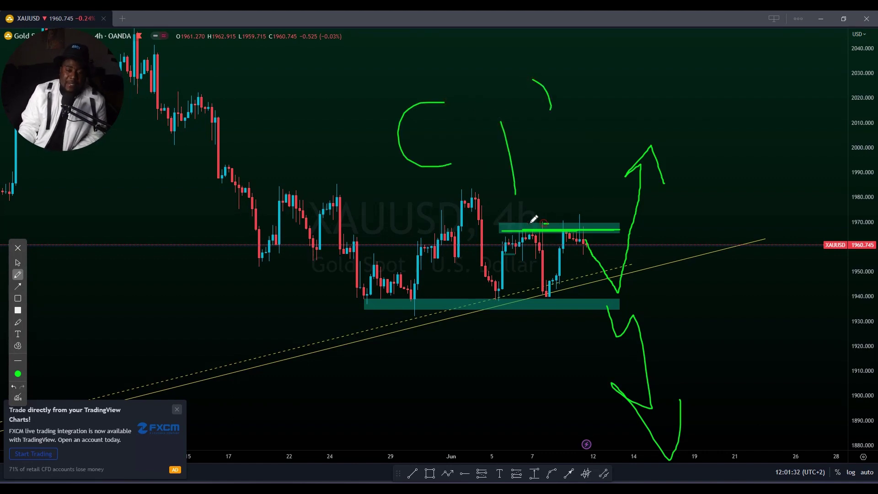
{"action": "left_click_drag", "start_coordinate": [531, 222], "coordinate": [668, 224]}
{"action": "mouse_move", "coordinate": [598, 247]}
{"action": "left_mouse_down"}
{"action": "mouse_move", "coordinate": [646, 21]}
{"action": "mouse_move", "coordinate": [614, 67]}
{"action": "mouse_move", "coordinate": [670, 99]}
{"action": "left_mouse_up"}
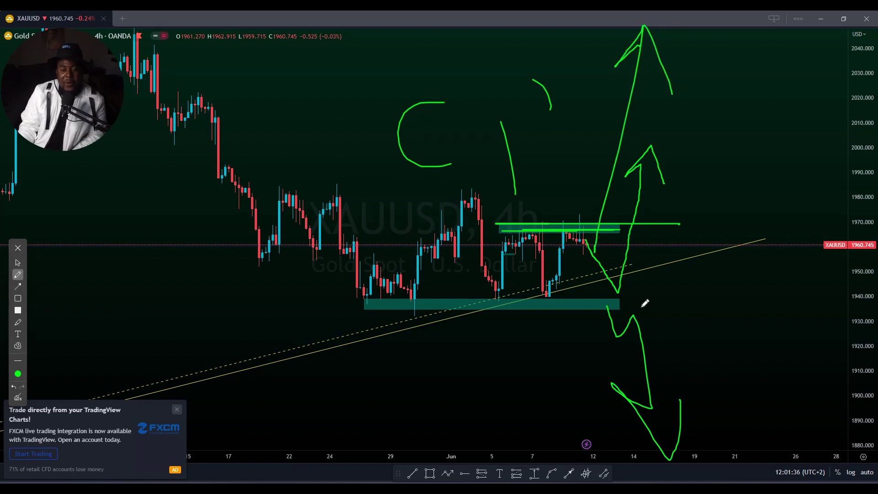
{"action": "left_click_drag", "start_coordinate": [597, 250], "coordinate": [647, 456]}
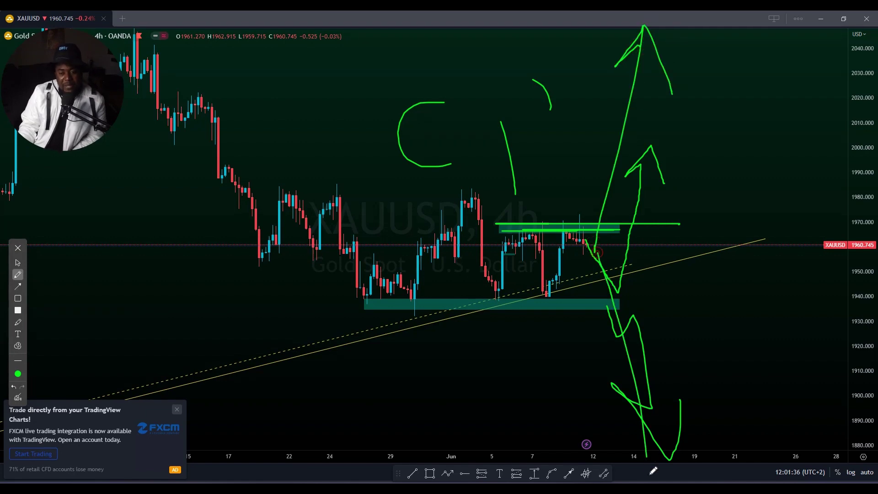
{"action": "left_click", "coordinate": [18, 397]}
{"action": "left_click", "coordinate": [18, 262]}
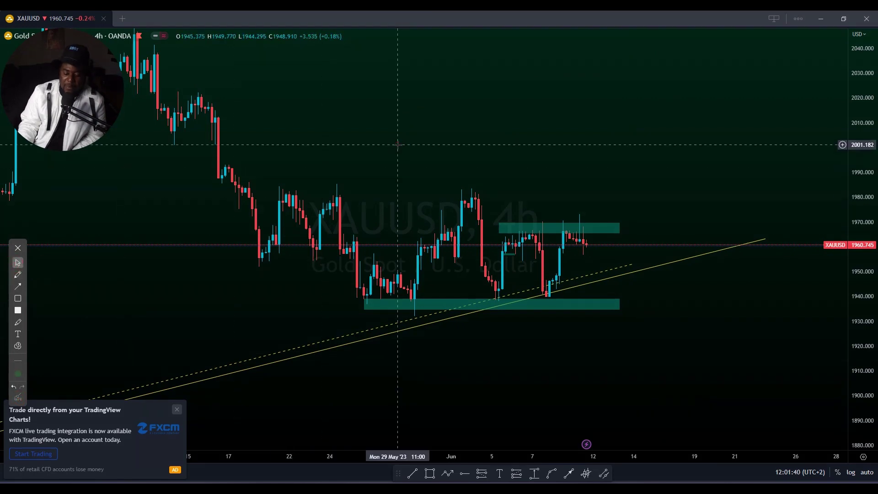
Switch the chart to US30USD and bring the falling trendlines since May and the surrounding zones into view
{"action": "key", "text": "Down"}
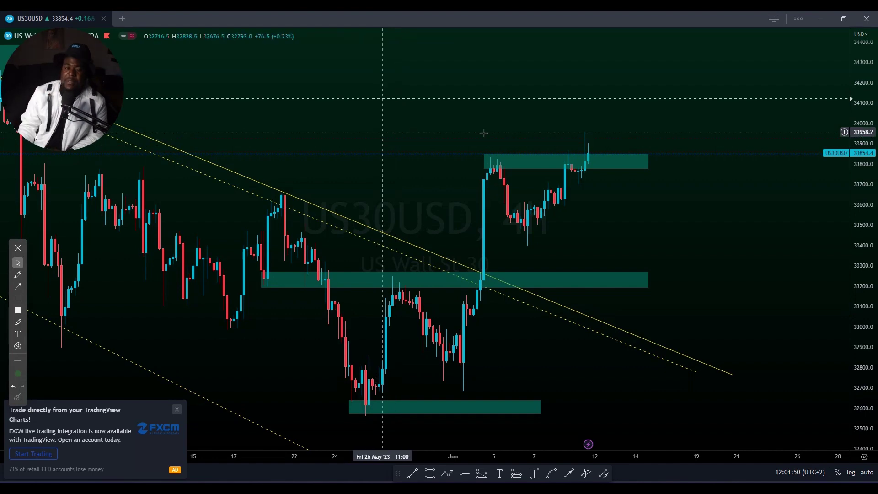
{"action": "scroll", "coordinate": [571, 132], "scroll_direction": "down", "scroll_amount": 2}
{"action": "scroll", "coordinate": [849, 98], "scroll_direction": "down", "scroll_amount": 4}
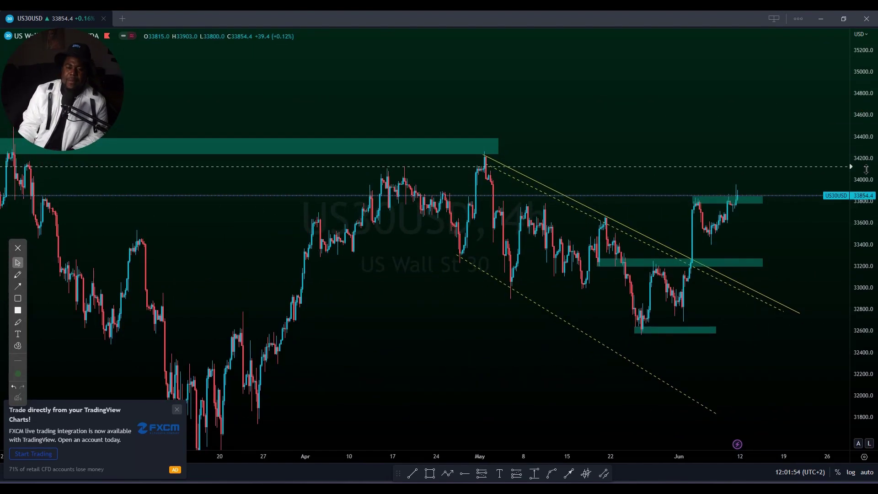
{"action": "scroll", "coordinate": [829, 215], "scroll_direction": "up", "scroll_amount": 2}
{"action": "scroll", "coordinate": [814, 220], "scroll_direction": "down", "scroll_amount": 3}
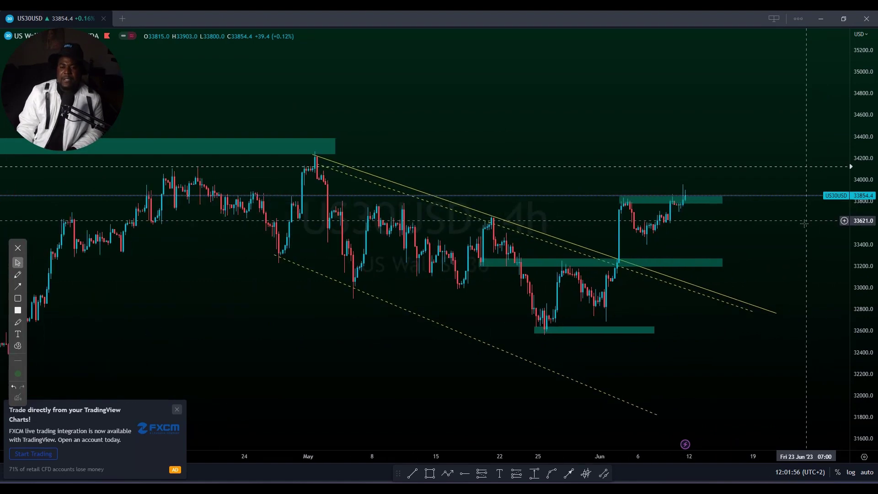
{"action": "scroll", "coordinate": [791, 224], "scroll_direction": "up", "scroll_amount": 3}
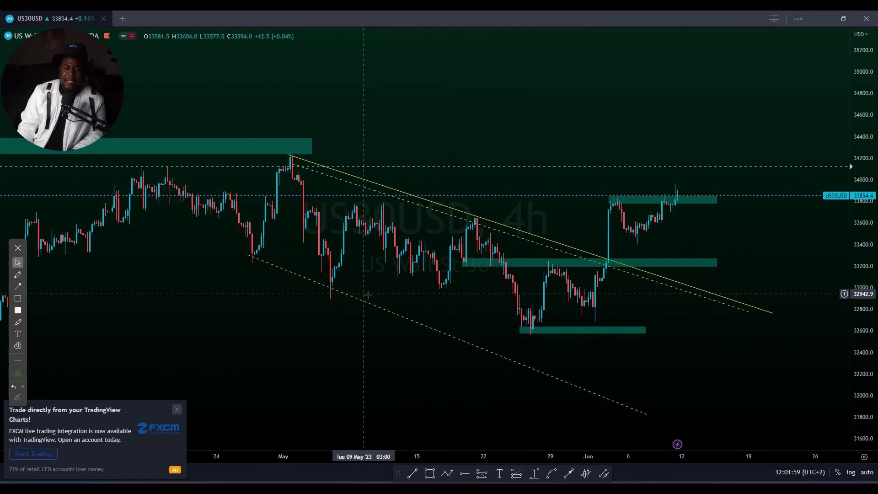
Sketch a green zigzag of falling price swings inside the descending channel from the early May high
{"action": "scroll", "coordinate": [283, 294], "scroll_direction": "up", "scroll_amount": 1}
{"action": "left_click", "coordinate": [17, 275]}
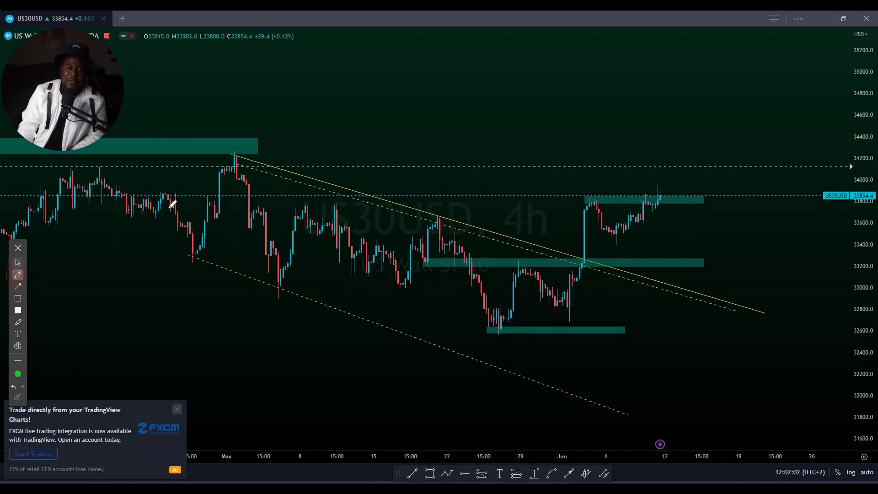
{"action": "mouse_move", "coordinate": [244, 160]}
{"action": "left_mouse_down"}
{"action": "mouse_move", "coordinate": [308, 200]}
{"action": "mouse_move", "coordinate": [434, 251]}
{"action": "left_mouse_up"}
{"action": "mouse_move", "coordinate": [449, 288]}
{"action": "left_mouse_down"}
{"action": "mouse_move", "coordinate": [526, 363]}
{"action": "mouse_move", "coordinate": [575, 385]}
{"action": "left_mouse_up"}
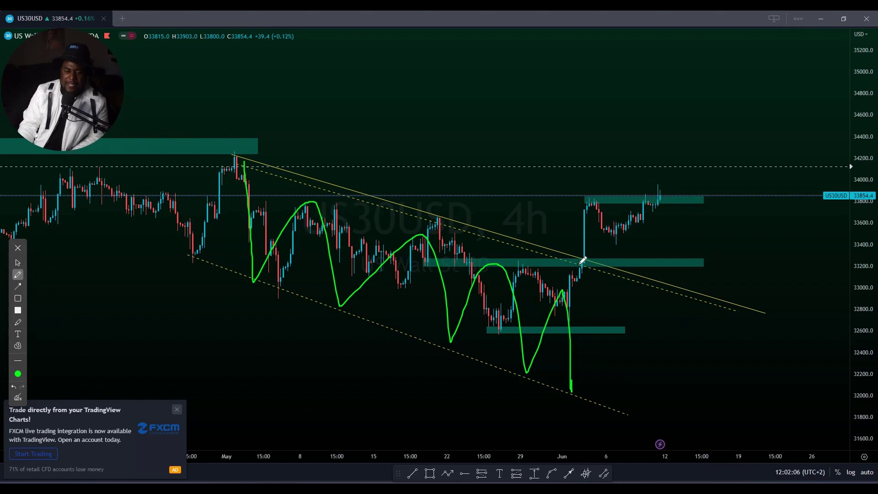
Mark the middle zone with horizontal strokes, trace the sharp upward breakout from it, and clear all the strokes
{"action": "left_click_drag", "start_coordinate": [595, 255], "coordinate": [677, 258]}
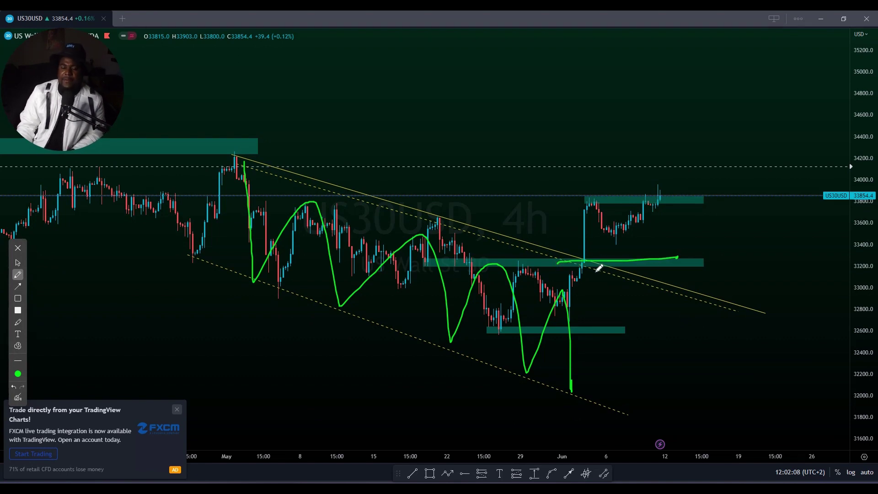
{"action": "mouse_move", "coordinate": [566, 259]}
{"action": "left_mouse_down"}
{"action": "mouse_move", "coordinate": [555, 256]}
{"action": "mouse_move", "coordinate": [618, 259]}
{"action": "left_mouse_up"}
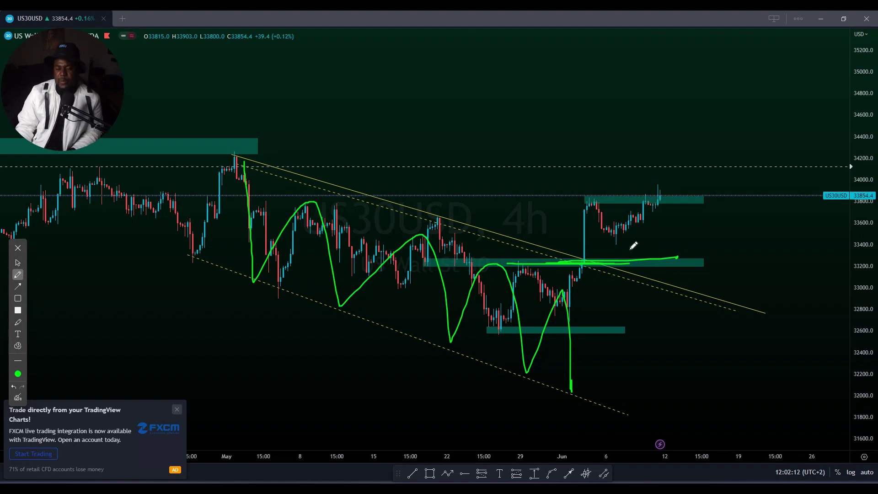
{"action": "left_click_drag", "start_coordinate": [588, 243], "coordinate": [590, 169]}
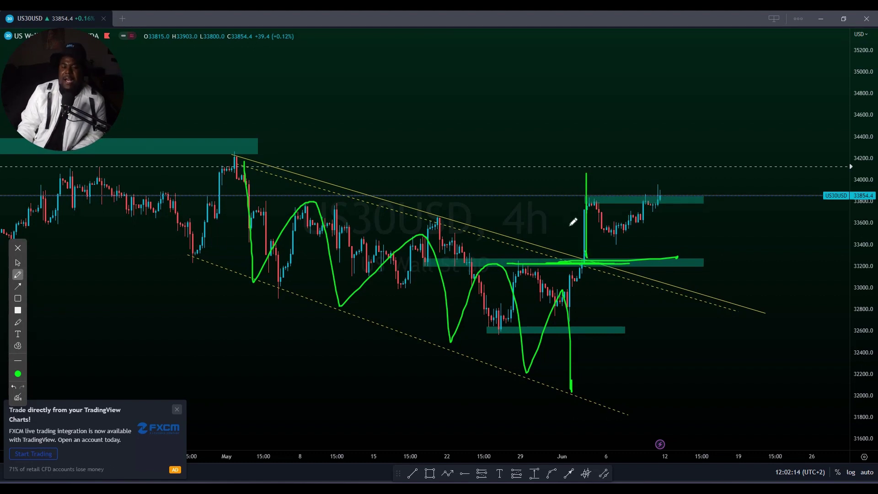
{"action": "left_click", "coordinate": [17, 397]}
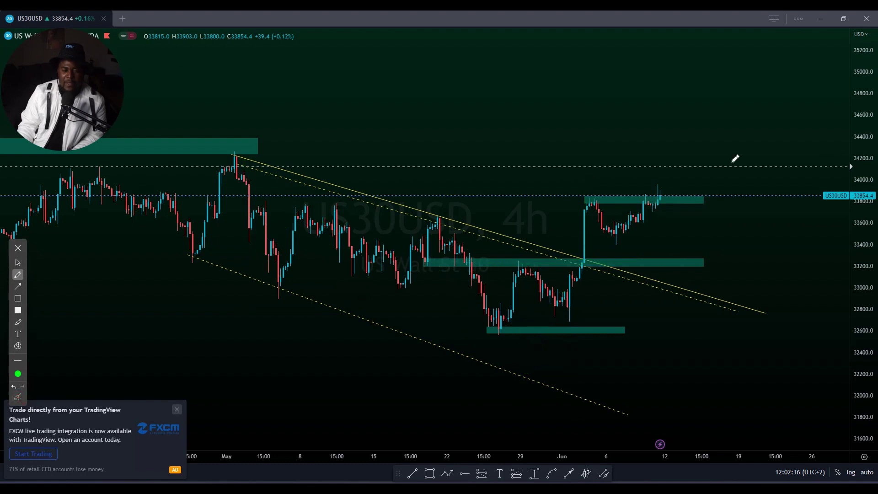
Mark the upper zone with two horizontal strokes, trace the dip and recovery through it with scribbles at the current candles, and clear them
{"action": "left_click_drag", "start_coordinate": [577, 206], "coordinate": [774, 206]}
{"action": "left_click_drag", "start_coordinate": [580, 200], "coordinate": [774, 200]}
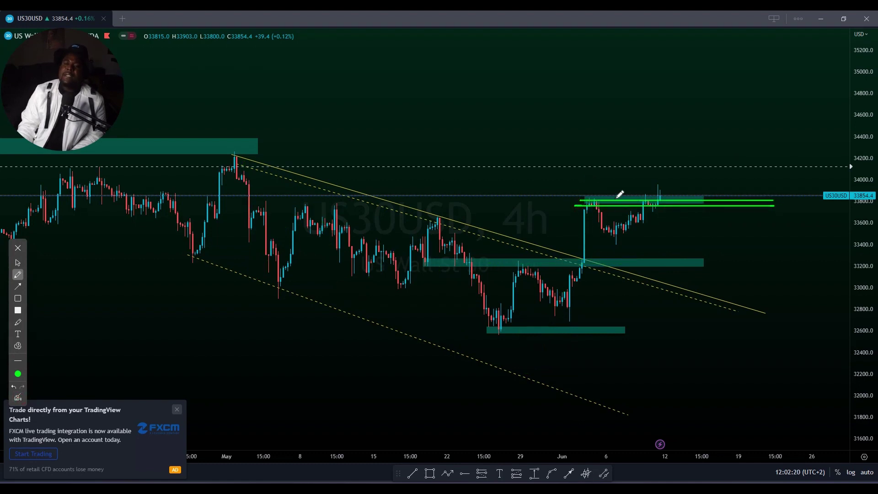
{"action": "left_click_drag", "start_coordinate": [591, 197], "coordinate": [668, 177]}
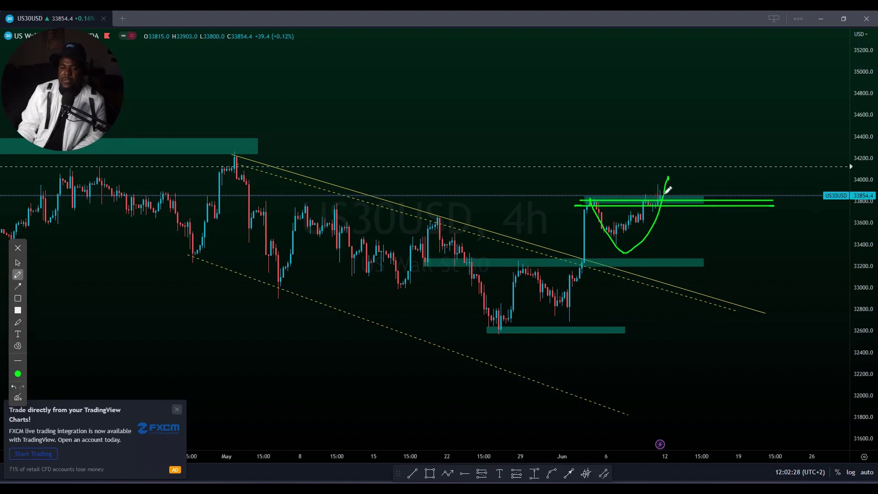
{"action": "left_click_drag", "start_coordinate": [664, 186], "coordinate": [672, 181]}
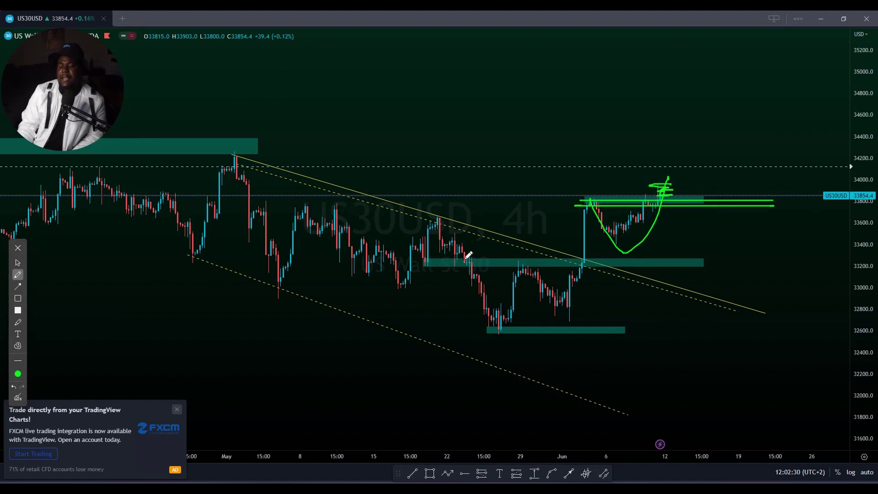
{"action": "left_click", "coordinate": [20, 399]}
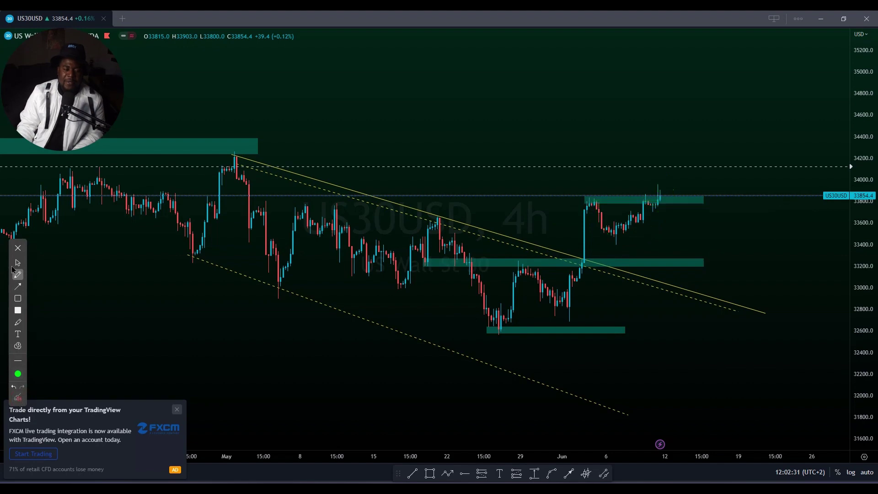
Narrow the upper zone at the current price by lowering its top edge to just above the early June candle bodies
{"action": "left_click", "coordinate": [19, 264]}
{"action": "scroll", "coordinate": [539, 284], "scroll_direction": "up", "scroll_amount": 2}
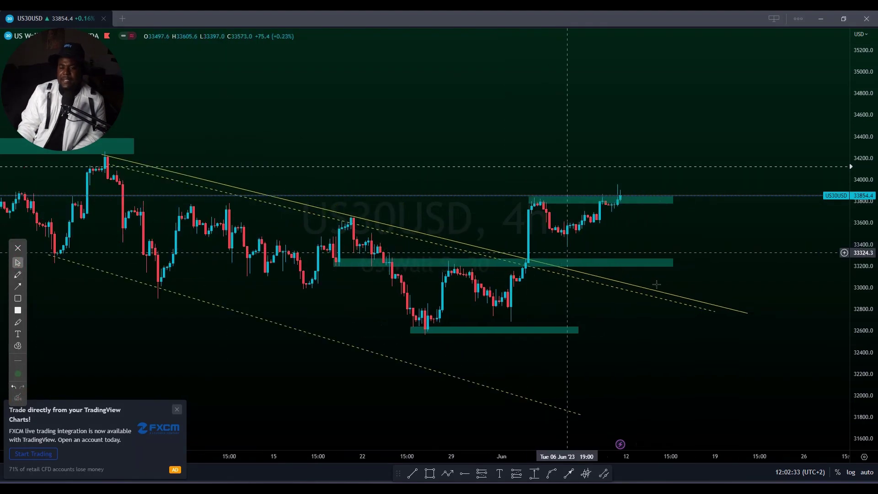
{"action": "scroll", "coordinate": [389, 240], "scroll_direction": "up", "scroll_amount": 5}
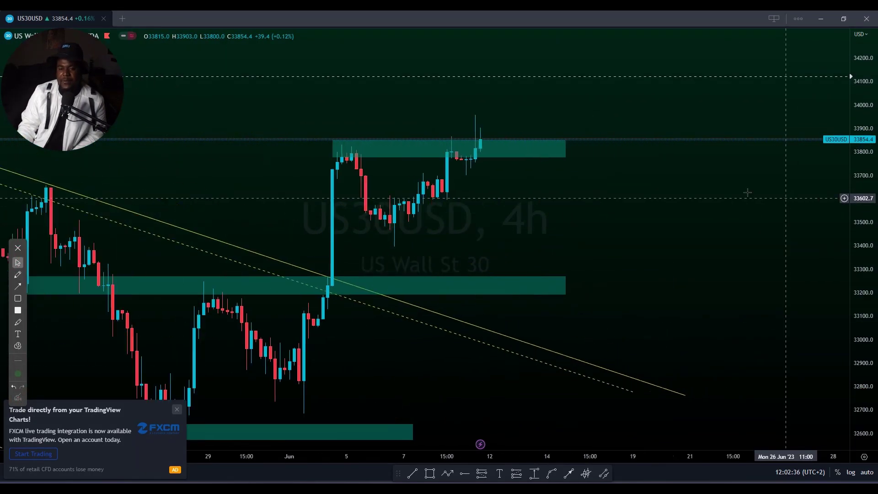
{"action": "left_click", "coordinate": [18, 274]}
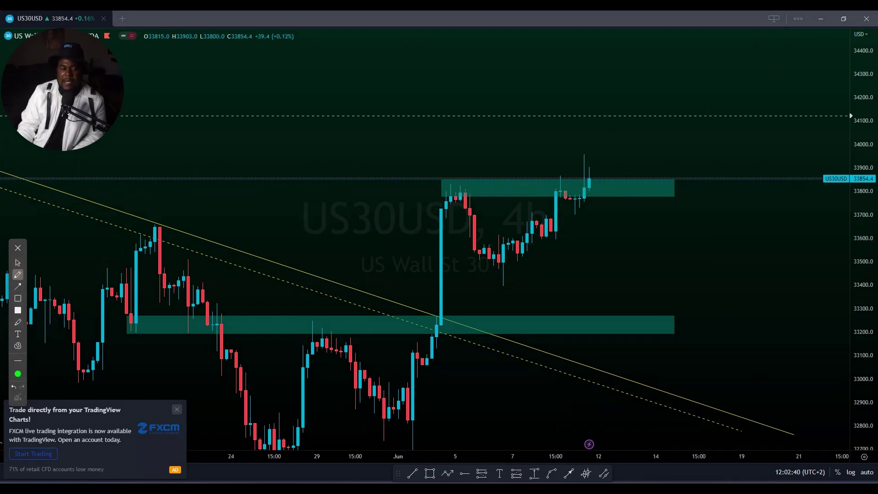
{"action": "left_click", "coordinate": [17, 263]}
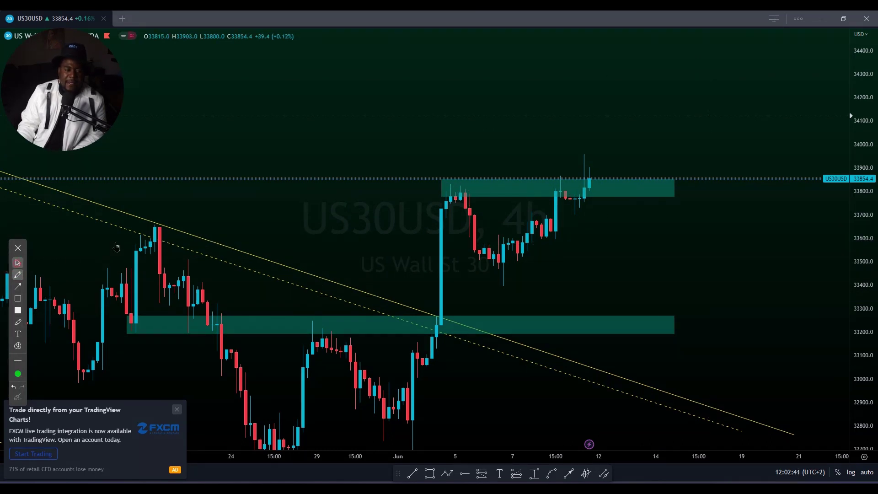
{"action": "left_click", "coordinate": [560, 178]}
{"action": "left_click_drag", "start_coordinate": [560, 178], "coordinate": [562, 186]}
{"action": "left_click", "coordinate": [600, 254]}
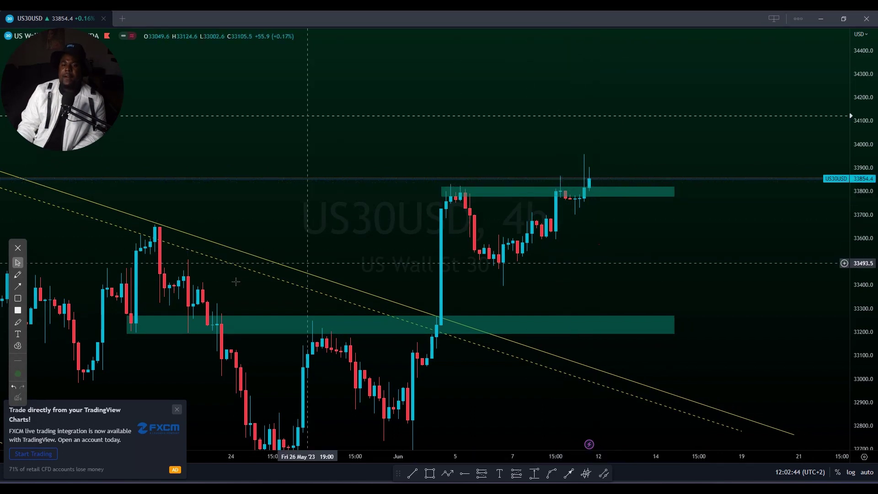
Mark the latest wick above the upper zone, sketch a pullback into the zone followed by a rising arrow, and clear the strokes
{"action": "left_click", "coordinate": [17, 274]}
{"action": "mouse_move", "coordinate": [572, 172]}
{"action": "left_mouse_down"}
{"action": "mouse_move", "coordinate": [628, 170]}
{"action": "mouse_move", "coordinate": [583, 152]}
{"action": "mouse_move", "coordinate": [596, 212]}
{"action": "left_mouse_up"}
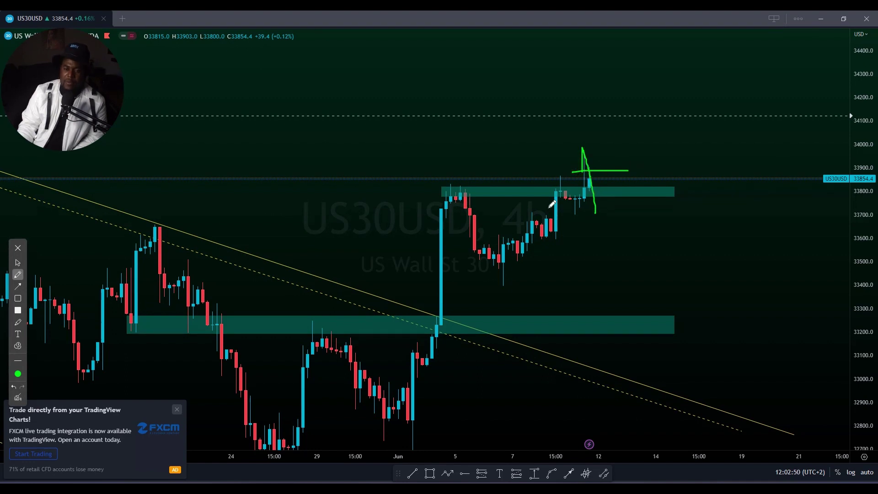
{"action": "mouse_move", "coordinate": [576, 146]}
{"action": "left_mouse_down"}
{"action": "mouse_move", "coordinate": [640, 137]}
{"action": "mouse_move", "coordinate": [681, 55]}
{"action": "mouse_move", "coordinate": [687, 122]}
{"action": "left_mouse_up"}
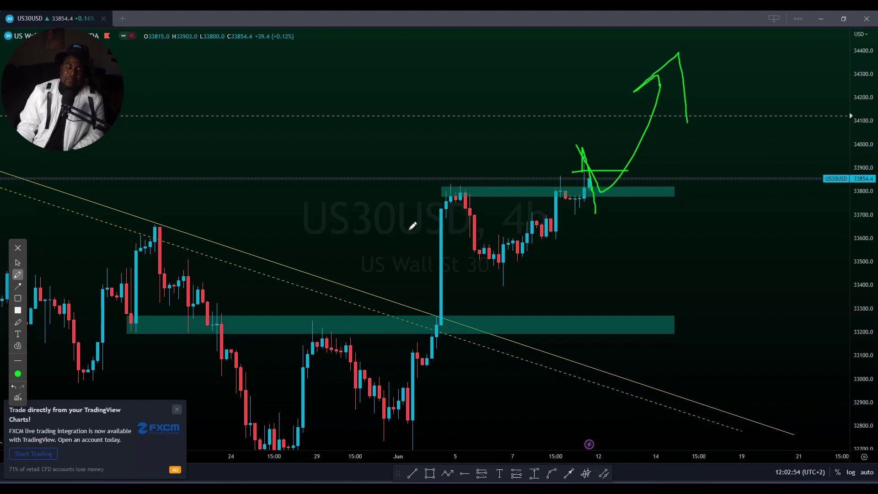
{"action": "left_click", "coordinate": [20, 398]}
Sketch a drop and choppy sideways movement below the upper zone, and clear the stroke
{"action": "mouse_move", "coordinate": [584, 193]}
{"action": "left_mouse_down"}
{"action": "mouse_move", "coordinate": [609, 270]}
{"action": "mouse_move", "coordinate": [640, 196]}
{"action": "mouse_move", "coordinate": [664, 246]}
{"action": "mouse_move", "coordinate": [678, 200]}
{"action": "mouse_move", "coordinate": [707, 236]}
{"action": "mouse_move", "coordinate": [733, 239]}
{"action": "left_mouse_up"}
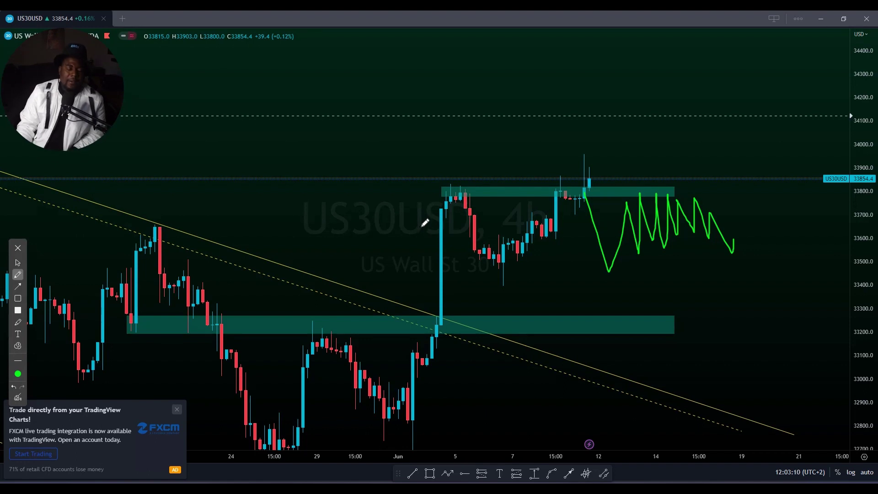
{"action": "left_click", "coordinate": [18, 397]}
{"action": "left_click", "coordinate": [18, 263]}
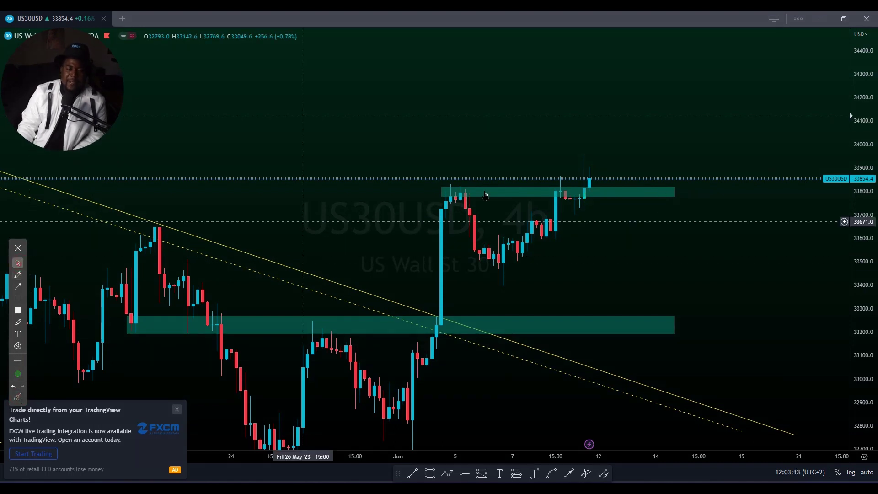
Underline the upper zone in green, sketch a breakout, retest and rally above it, and clear the strokes
{"action": "scroll", "coordinate": [625, 264], "scroll_direction": "down", "scroll_amount": 1}
{"action": "scroll", "coordinate": [625, 264], "scroll_direction": "down", "scroll_amount": 2}
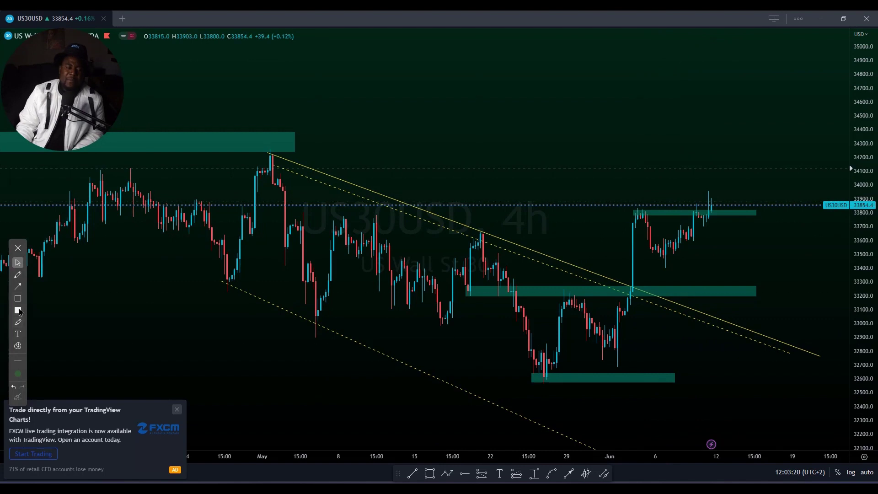
{"action": "left_click", "coordinate": [17, 286]}
{"action": "left_click", "coordinate": [18, 275]}
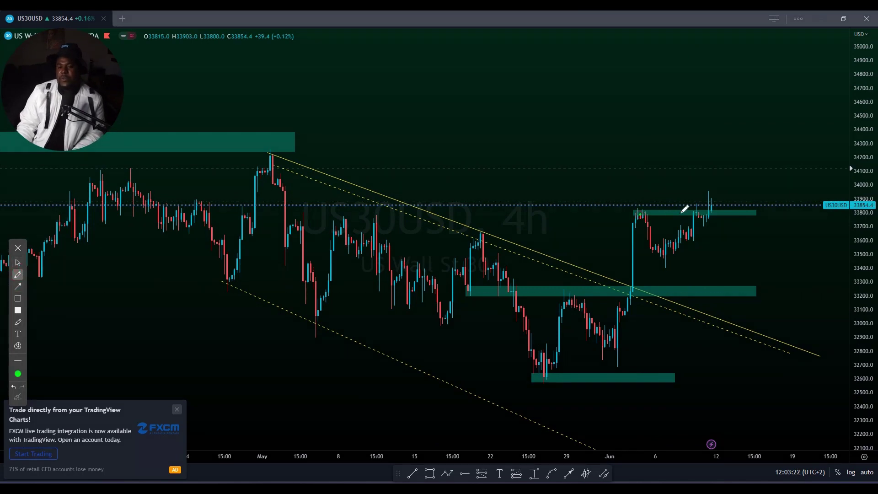
{"action": "left_click_drag", "start_coordinate": [641, 213], "coordinate": [801, 213]}
{"action": "mouse_move", "coordinate": [707, 220]}
{"action": "left_mouse_down"}
{"action": "mouse_move", "coordinate": [745, 203]}
{"action": "mouse_move", "coordinate": [751, 120]}
{"action": "mouse_move", "coordinate": [771, 140]}
{"action": "left_mouse_up"}
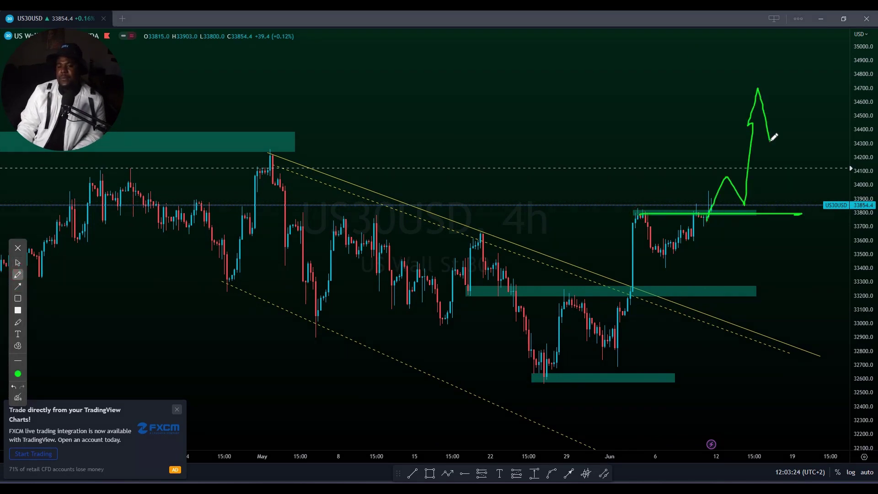
{"action": "left_click", "coordinate": [18, 397]}
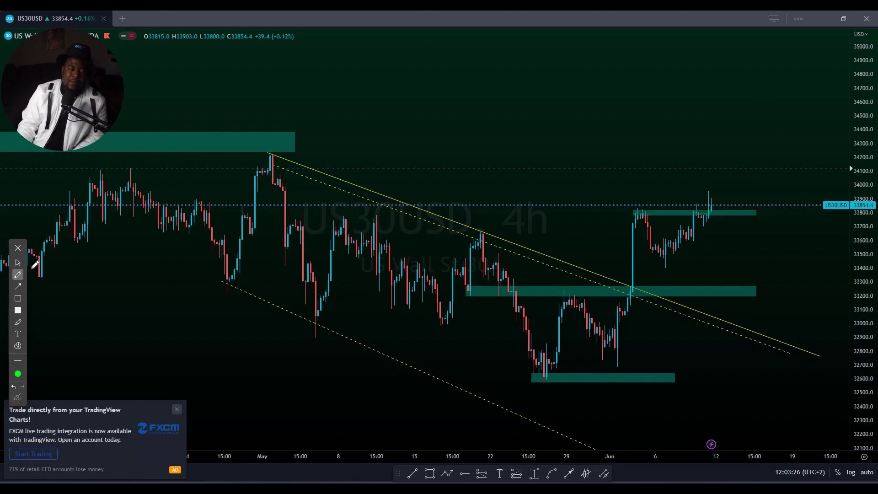
{"action": "left_click", "coordinate": [18, 264]}
Switch the chart to NAS100USD and bring the full rising trendline since late April into view
{"action": "left_click", "coordinate": [474, 136]}
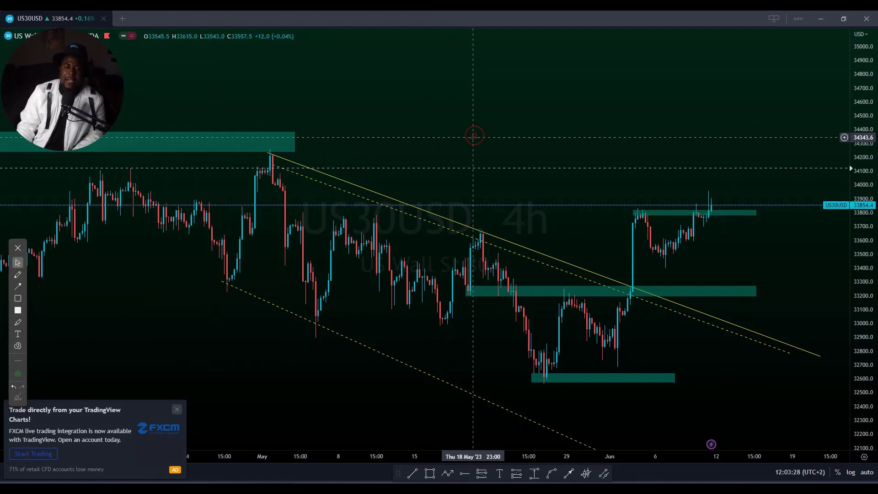
{"action": "key", "text": "space"}
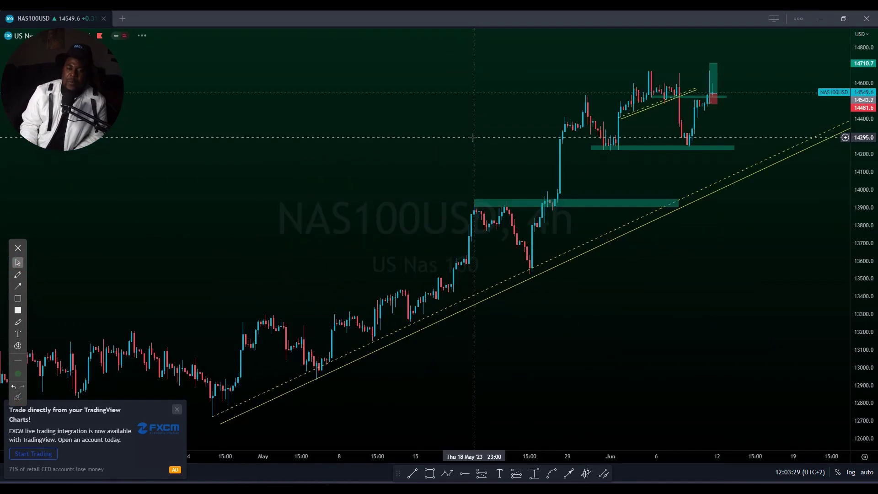
{"action": "scroll", "coordinate": [555, 149], "scroll_direction": "down", "scroll_amount": 3}
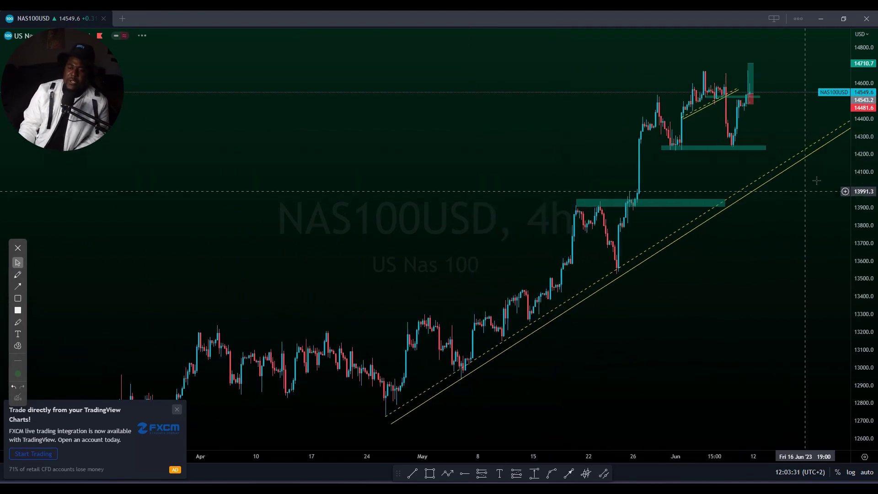
{"action": "scroll", "coordinate": [861, 187], "scroll_direction": "down", "scroll_amount": 3}
{"action": "left_click_drag", "start_coordinate": [661, 340], "coordinate": [492, 327]}
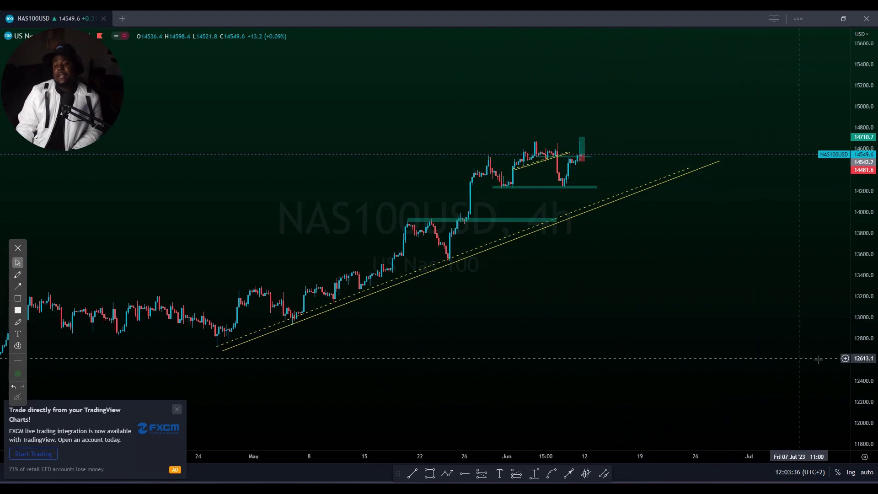
{"action": "left_click_drag", "start_coordinate": [867, 352], "coordinate": [872, 298]}
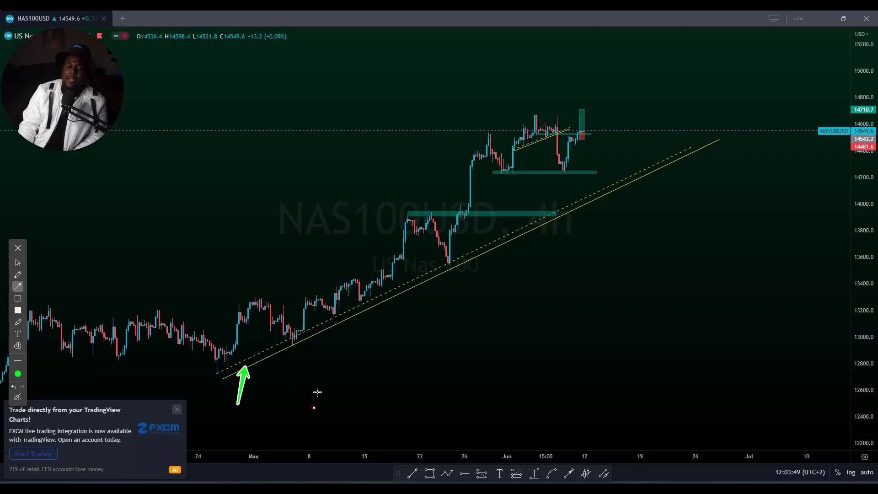
Place a series of upward green arrows along the rising trendline from left to right, and clear them all
{"action": "left_click_drag", "start_coordinate": [318, 392], "coordinate": [320, 339]}
{"action": "left_click_drag", "start_coordinate": [406, 380], "coordinate": [417, 301]}
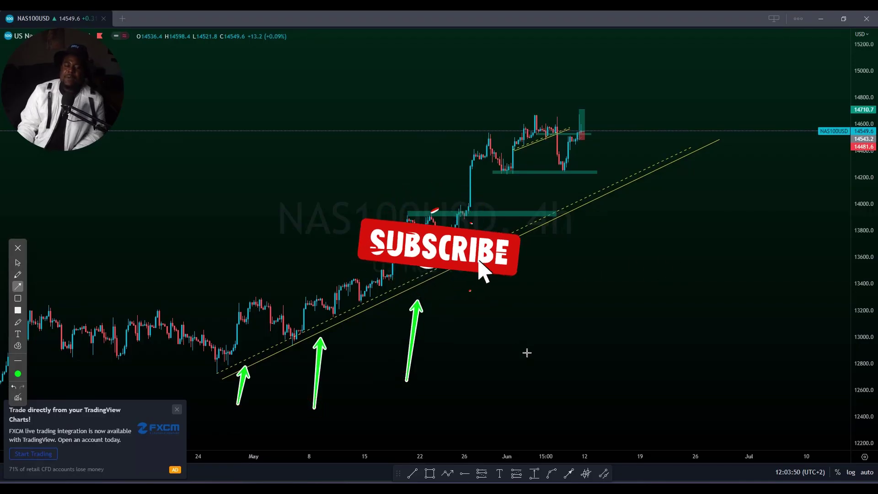
{"action": "left_click_drag", "start_coordinate": [527, 354], "coordinate": [548, 229]}
{"action": "left_click_drag", "start_coordinate": [629, 311], "coordinate": [635, 176]}
{"action": "left_click_drag", "start_coordinate": [638, 140], "coordinate": [640, 113]}
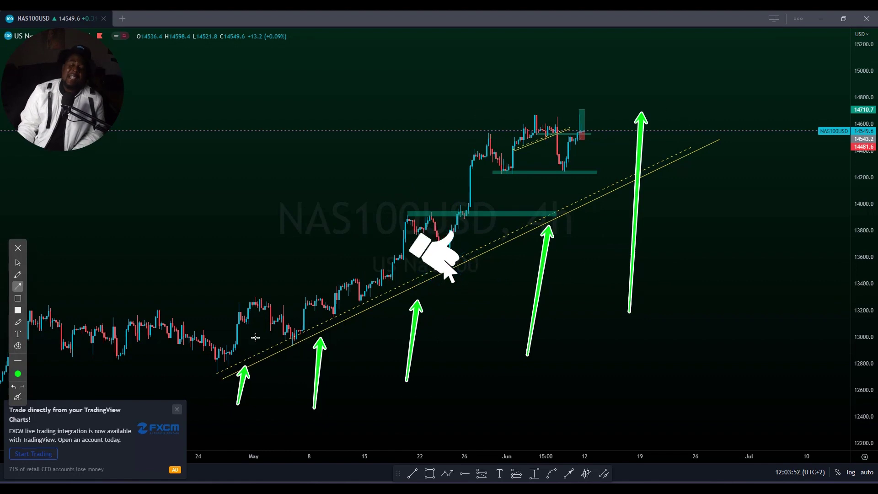
{"action": "left_click", "coordinate": [17, 397]}
Enlarge the June candles, circle the long position at the current price with strokes across its entry, and clear the strokes
{"action": "left_click_drag", "start_coordinate": [343, 455], "coordinate": [438, 456]}
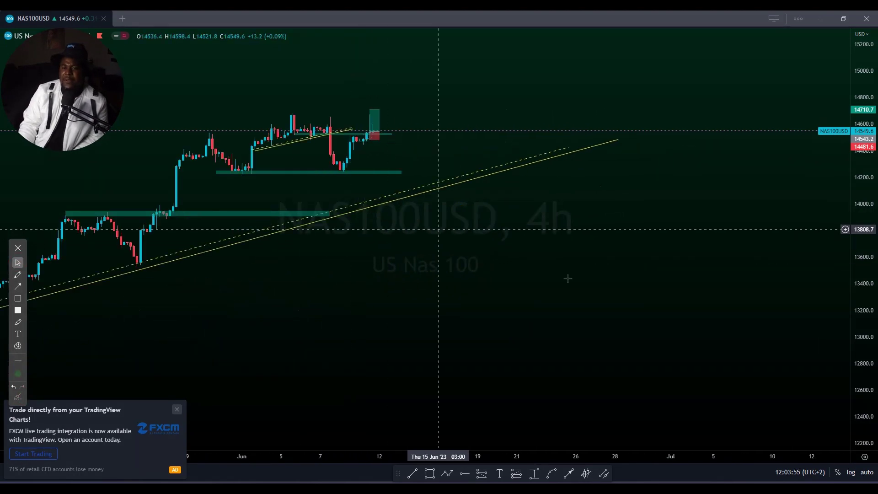
{"action": "left_click_drag", "start_coordinate": [861, 406], "coordinate": [860, 215]}
{"action": "left_click_drag", "start_coordinate": [539, 172], "coordinate": [575, 257]}
{"action": "left_click_drag", "start_coordinate": [466, 311], "coordinate": [637, 338]}
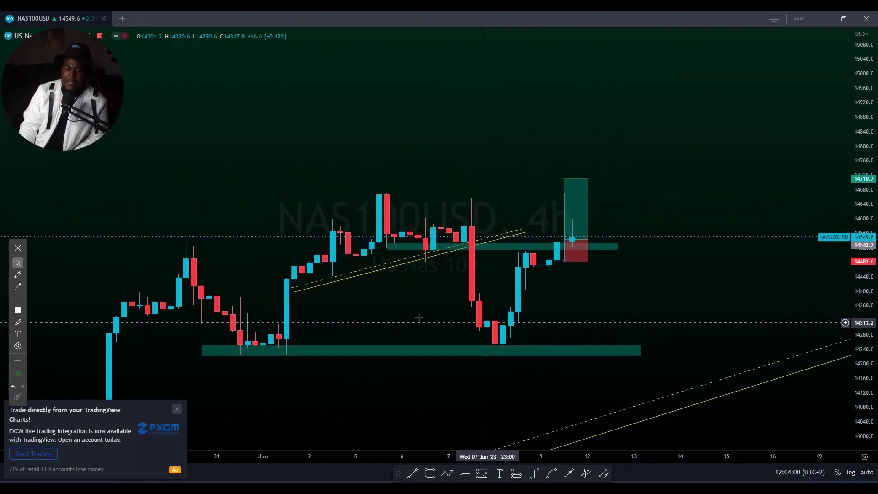
{"action": "left_click", "coordinate": [18, 275]}
{"action": "mouse_move", "coordinate": [555, 239]}
{"action": "left_mouse_down"}
{"action": "mouse_move", "coordinate": [629, 240]}
{"action": "mouse_move", "coordinate": [574, 173]}
{"action": "mouse_move", "coordinate": [595, 242]}
{"action": "left_mouse_up"}
{"action": "left_click_drag", "start_coordinate": [569, 214], "coordinate": [582, 269]}
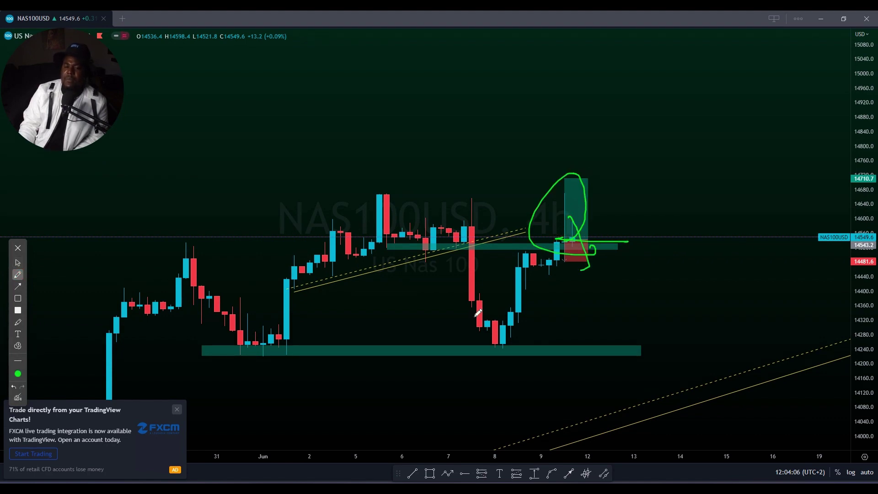
{"action": "left_click", "coordinate": [17, 397]}
Draw a green horizontal stroke along the zone at the current price and sketch a retest followed by a rally above 14800
{"action": "left_click_drag", "start_coordinate": [497, 246], "coordinate": [740, 249]}
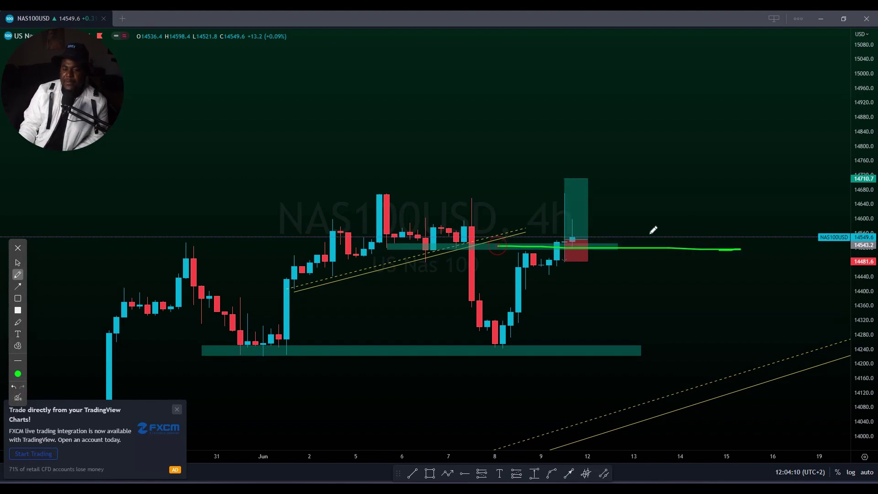
{"action": "left_click_drag", "start_coordinate": [571, 234], "coordinate": [626, 258]}
{"action": "mouse_move", "coordinate": [638, 225]}
{"action": "left_mouse_down"}
{"action": "mouse_move", "coordinate": [622, 149]}
{"action": "mouse_move", "coordinate": [709, 185]}
{"action": "left_mouse_up"}
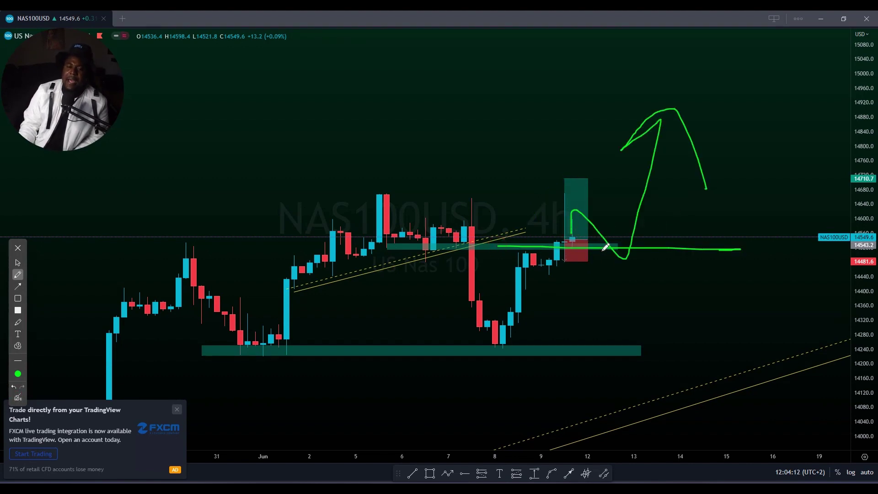
Clear the green strokes and delete the long position at the current price
{"action": "left_click", "coordinate": [18, 397]}
{"action": "left_click", "coordinate": [18, 262]}
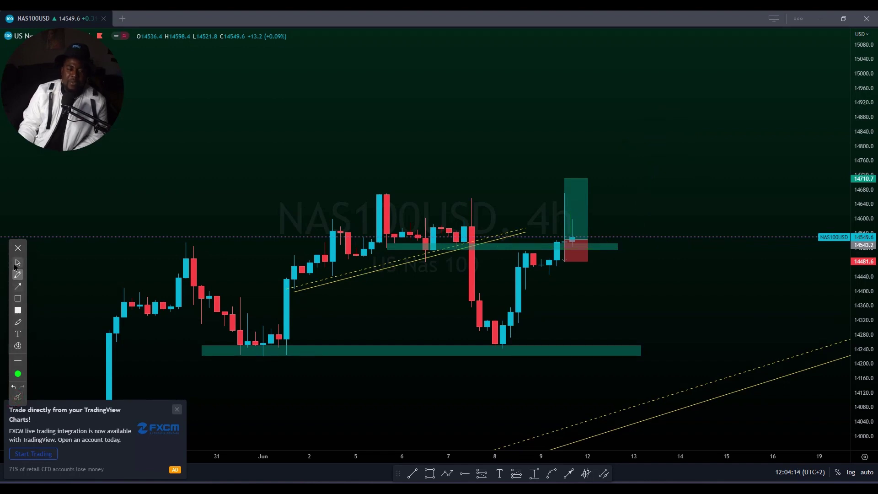
{"action": "left_click", "coordinate": [578, 210]}
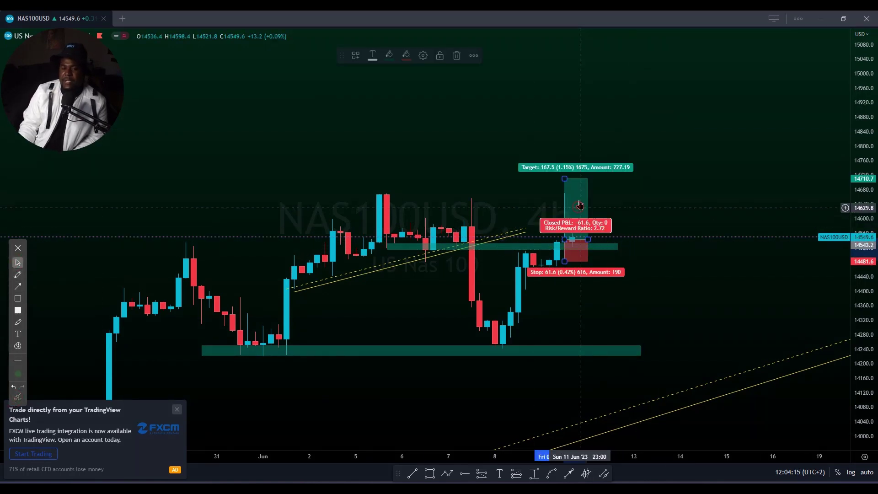
{"action": "left_click", "coordinate": [475, 56]}
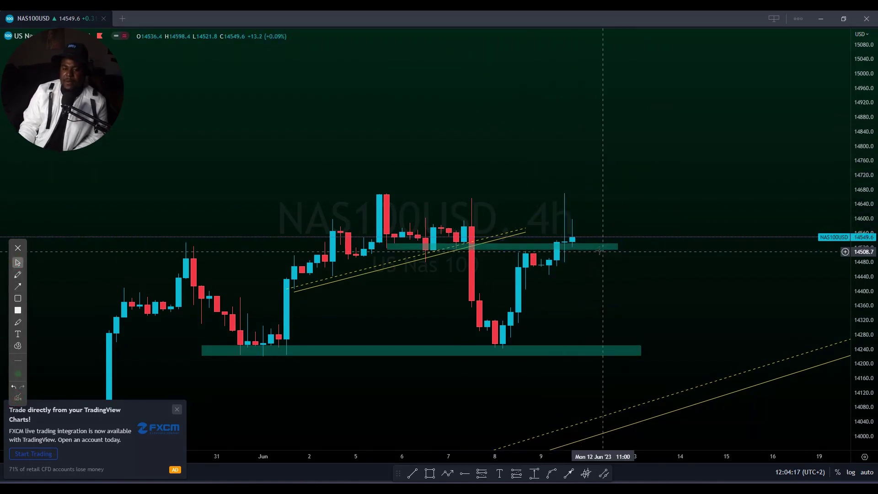
Move the zone at the current price up to the June highs around 14660 and start it at the 5 June peak candle
{"action": "left_click_drag", "start_coordinate": [597, 247], "coordinate": [641, 197]}
{"action": "left_click_drag", "start_coordinate": [499, 199], "coordinate": [497, 201]}
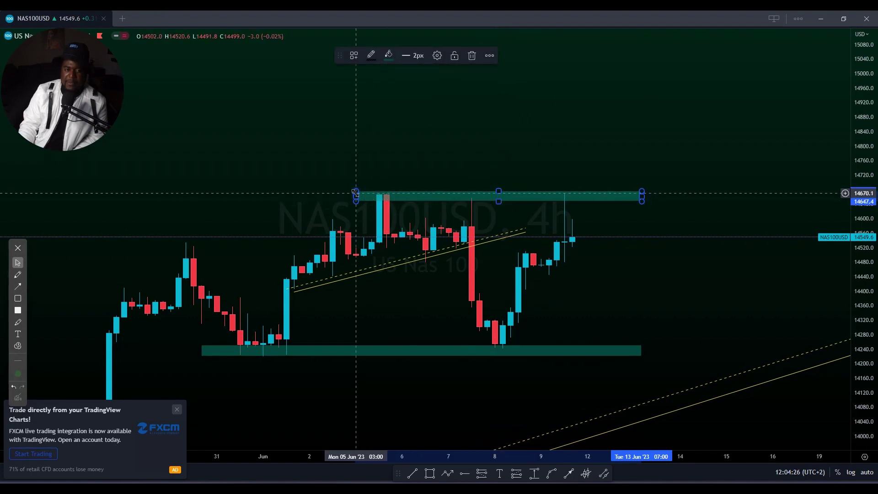
{"action": "left_click_drag", "start_coordinate": [355, 195], "coordinate": [379, 195]}
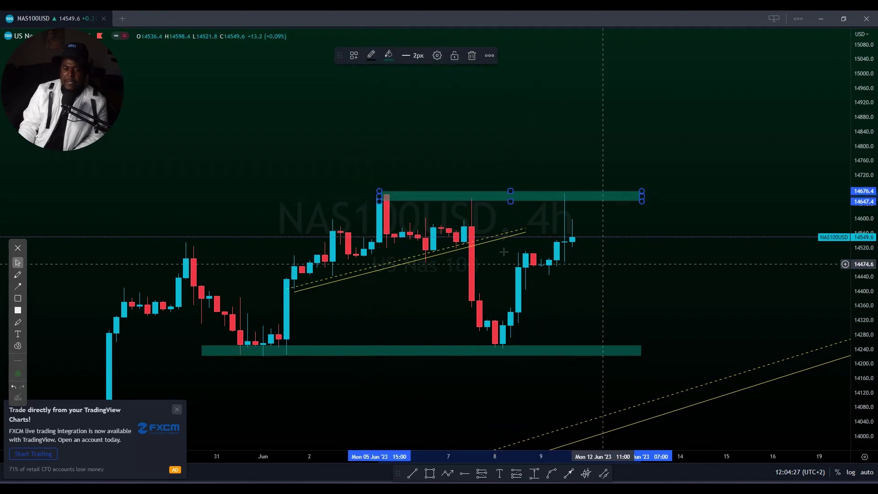
Delete the short solid and dashed rising trendlines under the early June candles
{"action": "left_click", "coordinate": [490, 242]}
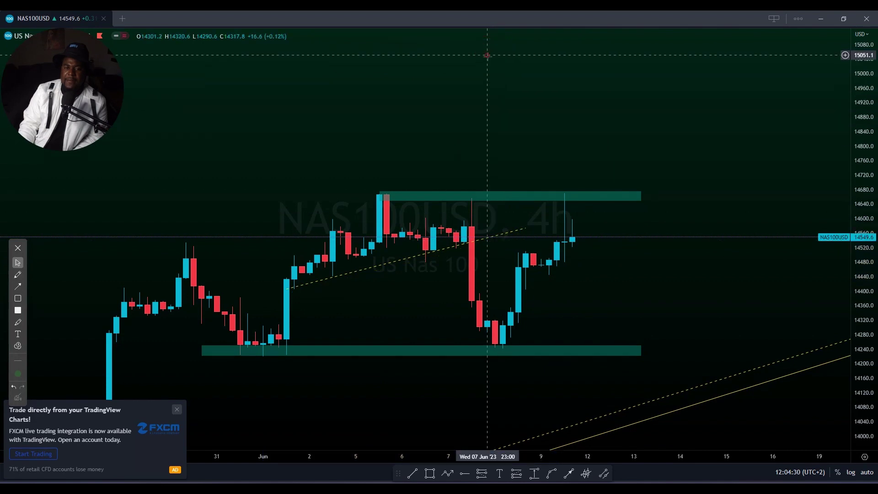
{"action": "left_click", "coordinate": [489, 56]}
{"action": "left_click", "coordinate": [511, 231]}
{"action": "left_click", "coordinate": [487, 55]}
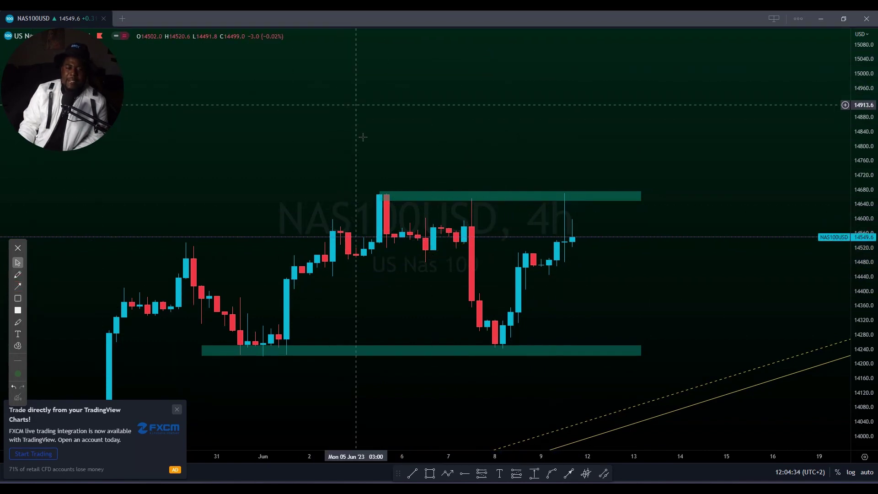
Place green downward arrows above the three price touches of the upper resistance zone
{"action": "left_click_drag", "start_coordinate": [356, 156], "coordinate": [351, 183]}
{"action": "left_click_drag", "start_coordinate": [143, 223], "coordinate": [170, 137]}
{"action": "left_click", "coordinate": [17, 287]}
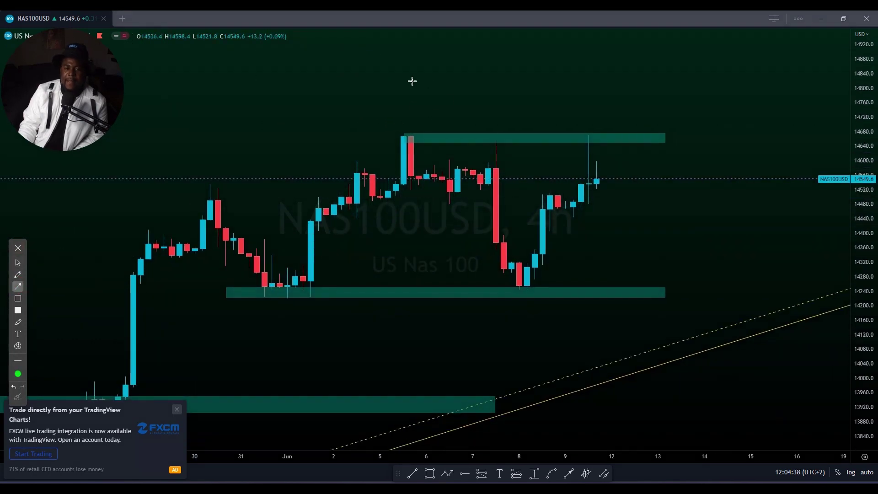
{"action": "left_click_drag", "start_coordinate": [411, 82], "coordinate": [411, 130]}
{"action": "left_click_drag", "start_coordinate": [499, 82], "coordinate": [498, 131]}
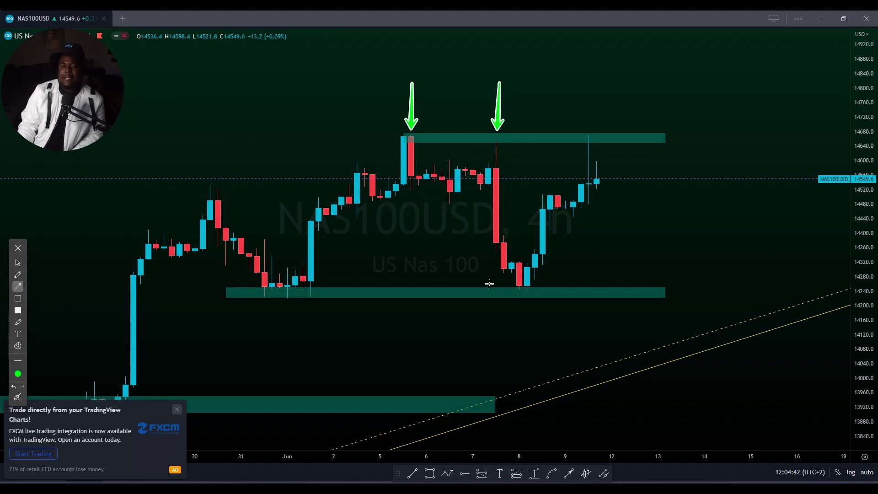
{"action": "left_click_drag", "start_coordinate": [585, 62], "coordinate": [588, 123]}
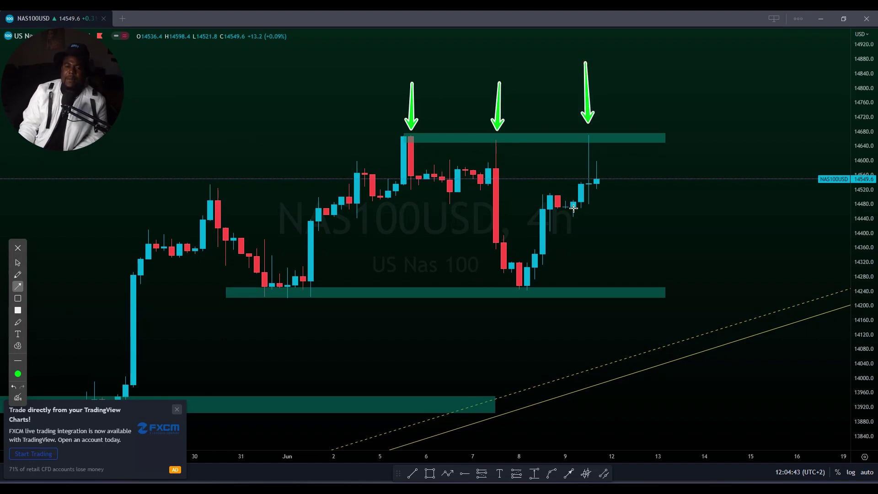
Sketch a green zigzag of repeated rejections beneath the resistance zone after the latest candle, and clear all annotations
{"action": "left_click", "coordinate": [18, 275]}
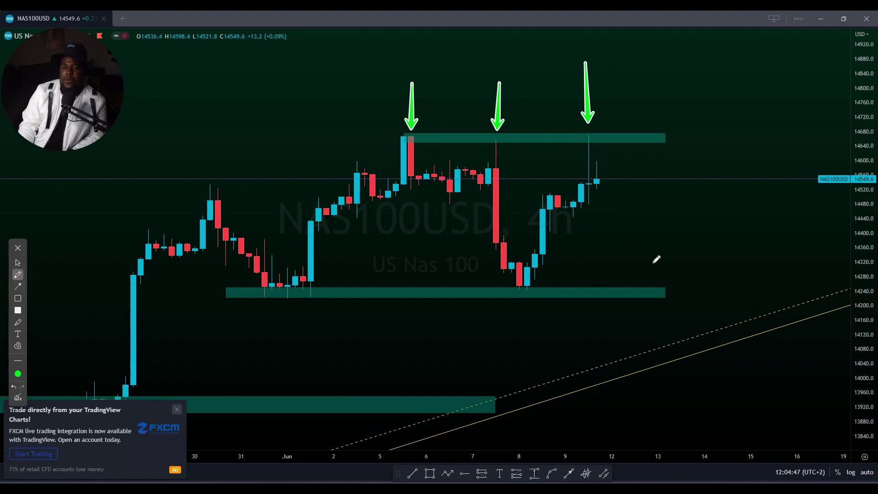
{"action": "mouse_move", "coordinate": [595, 194]}
{"action": "left_mouse_down"}
{"action": "mouse_move", "coordinate": [610, 139]}
{"action": "mouse_move", "coordinate": [638, 155]}
{"action": "mouse_move", "coordinate": [662, 145]}
{"action": "mouse_move", "coordinate": [678, 190]}
{"action": "left_mouse_up"}
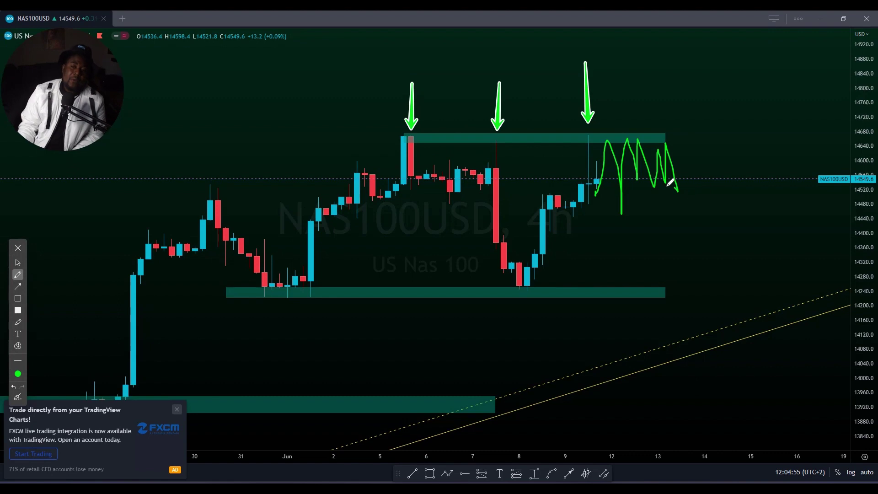
{"action": "left_click", "coordinate": [677, 218]}
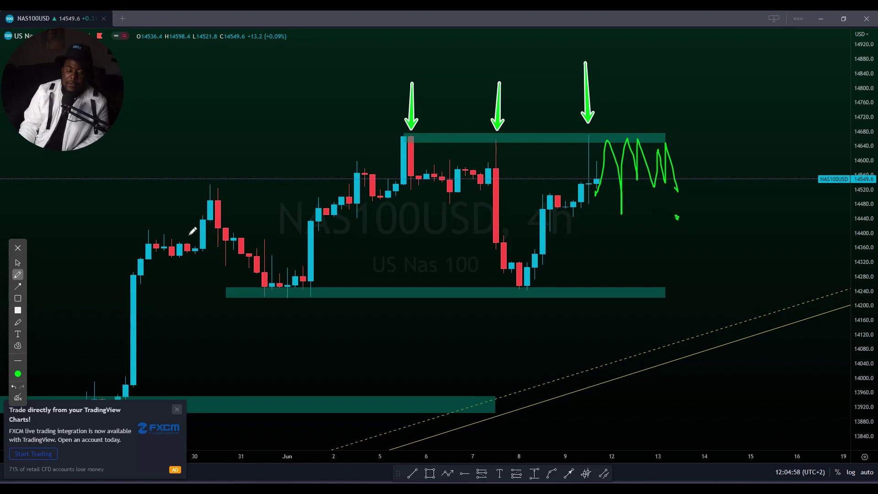
{"action": "left_click", "coordinate": [18, 397]}
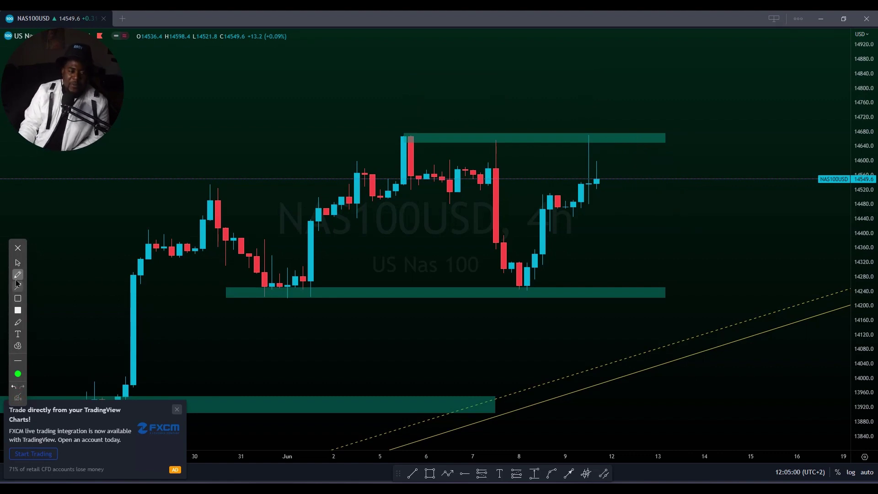
Sketch a green drop from the resistance zone to the rising trendline near 14100, circle the touch, and extend it into a rally towards 15000
{"action": "left_click", "coordinate": [18, 263]}
{"action": "scroll", "coordinate": [299, 271], "scroll_direction": "down", "scroll_amount": 3}
{"action": "scroll", "coordinate": [299, 271], "scroll_direction": "down", "scroll_amount": 2}
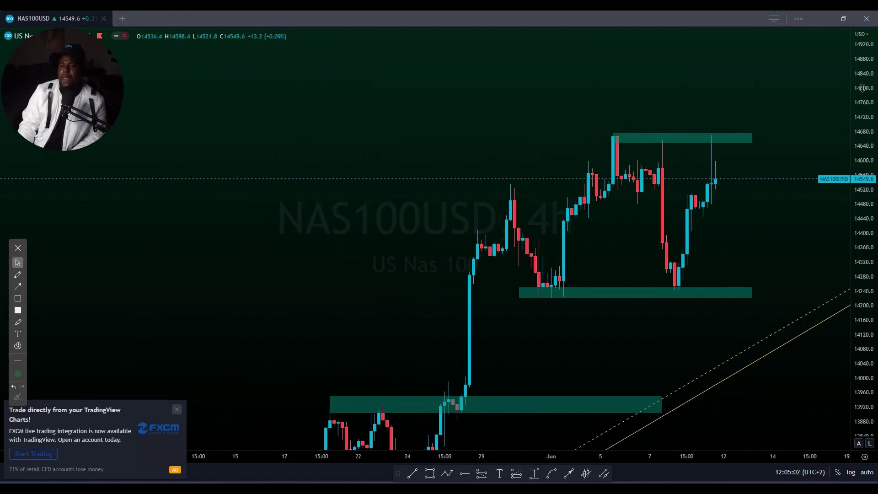
{"action": "left_click_drag", "start_coordinate": [740, 349], "coordinate": [638, 333]}
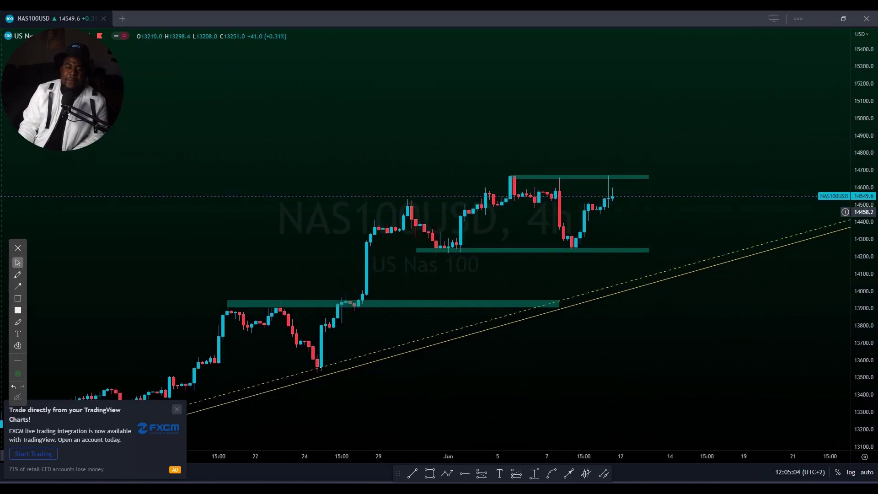
{"action": "left_click", "coordinate": [18, 275]}
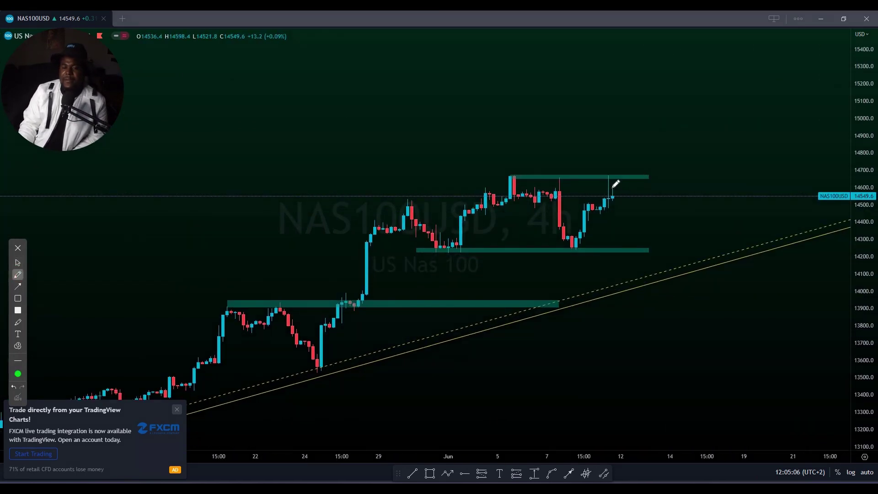
{"action": "mouse_move", "coordinate": [608, 180]}
{"action": "left_mouse_down"}
{"action": "mouse_move", "coordinate": [648, 275]}
{"action": "mouse_move", "coordinate": [663, 263]}
{"action": "mouse_move", "coordinate": [625, 271]}
{"action": "mouse_move", "coordinate": [670, 266]}
{"action": "mouse_move", "coordinate": [749, 136]}
{"action": "mouse_move", "coordinate": [734, 112]}
{"action": "mouse_move", "coordinate": [753, 183]}
{"action": "left_mouse_up"}
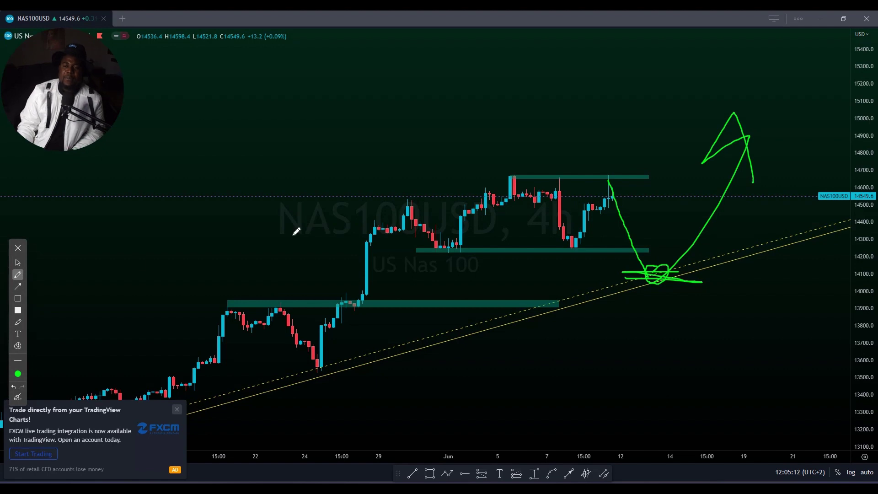
{"action": "left_click", "coordinate": [18, 263]}
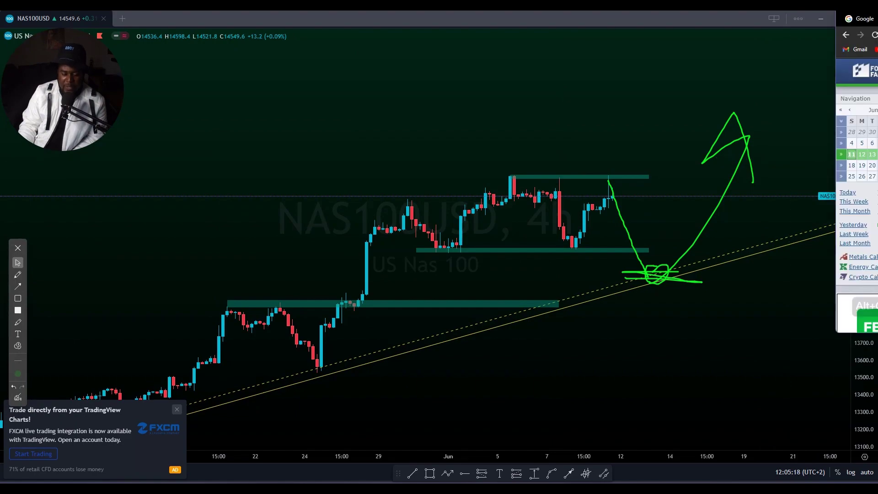
Switch to the Forex Factory calendar in the browser, clear the green strokes, and enlarge the page zoom by two levels
{"action": "left_click_drag", "start_coordinate": [877, 148], "coordinate": [732, 1]}
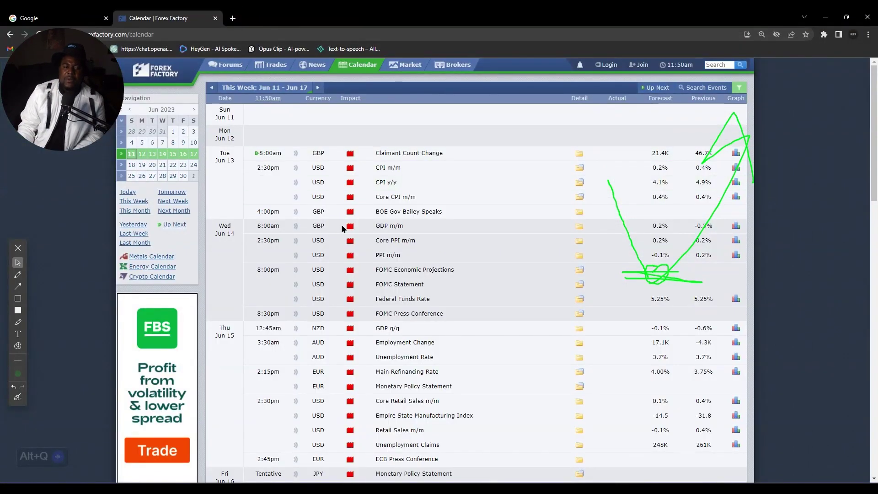
{"action": "left_click", "coordinate": [18, 398]}
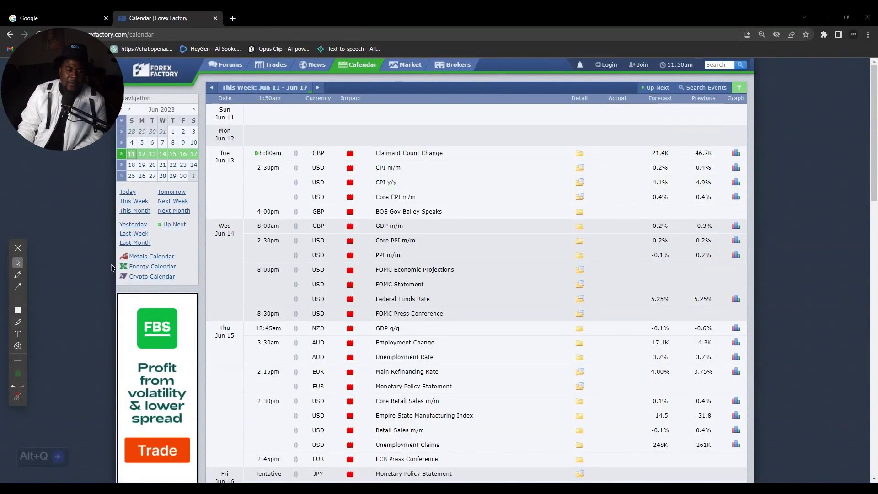
{"action": "left_click", "coordinate": [867, 35]}
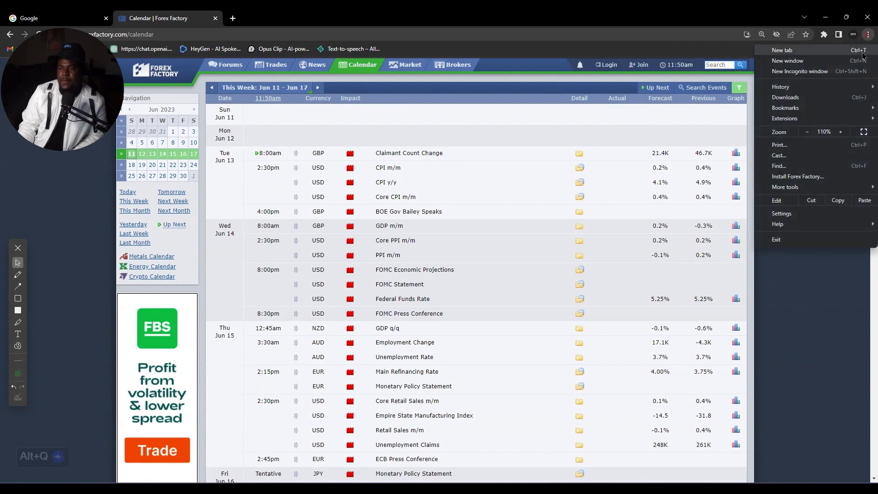
{"action": "left_click", "coordinate": [846, 132]}
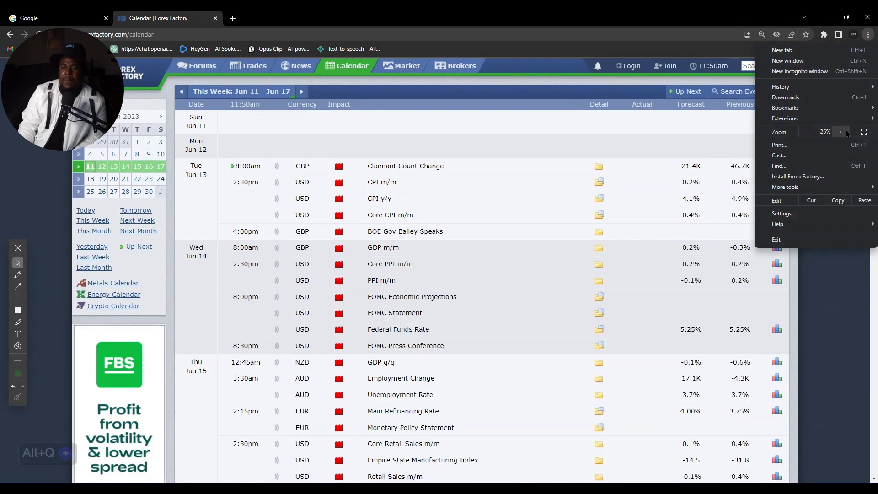
{"action": "left_click", "coordinate": [846, 133]}
{"action": "left_click", "coordinate": [666, 149]}
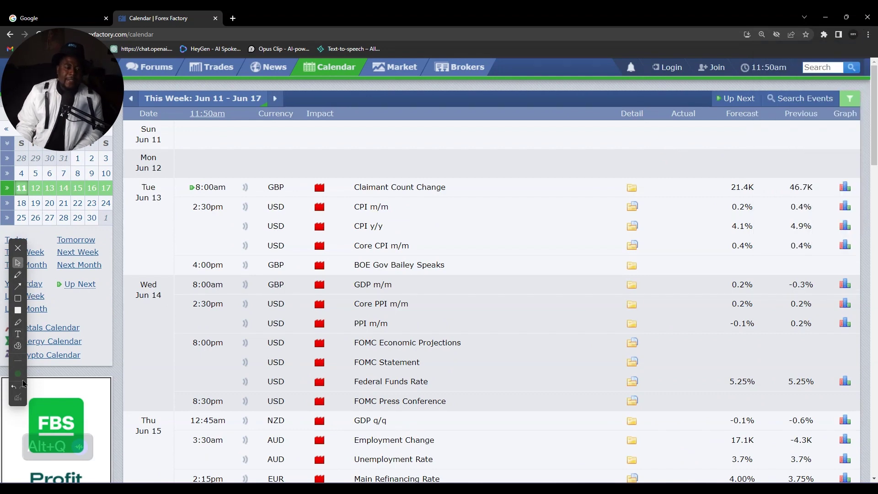
Set the annotation pen colour to blue, draw a wavy line across the Monday Jun 12 row, and clear it
{"action": "left_click", "coordinate": [17, 274]}
{"action": "left_click", "coordinate": [18, 373]}
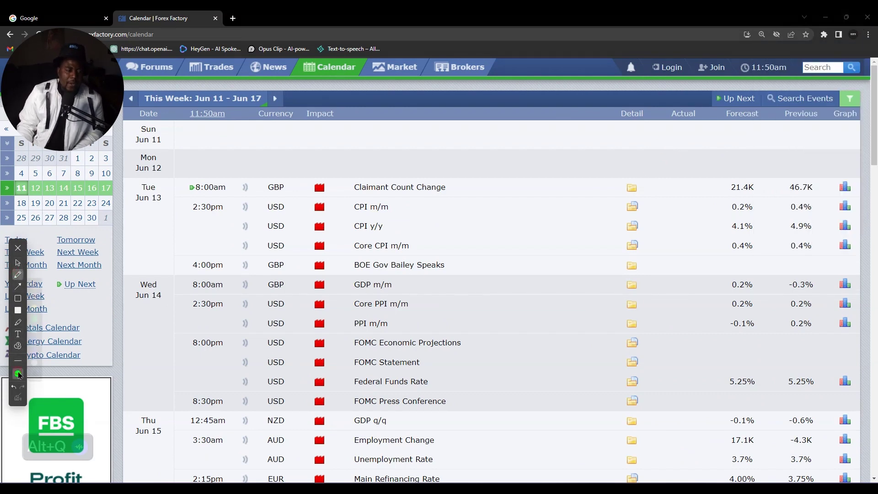
{"action": "left_click", "coordinate": [34, 341]}
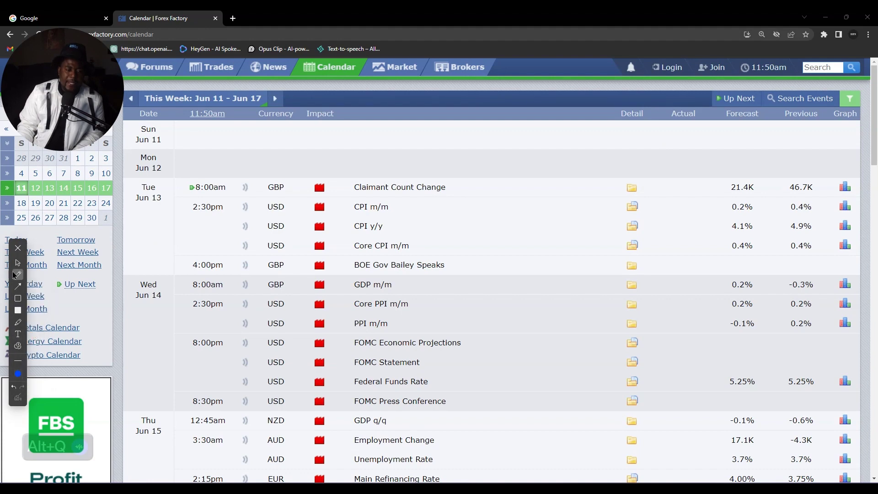
{"action": "mouse_move", "coordinate": [216, 154]}
{"action": "left_mouse_down"}
{"action": "mouse_move", "coordinate": [277, 178]}
{"action": "mouse_move", "coordinate": [388, 142]}
{"action": "mouse_move", "coordinate": [394, 149]}
{"action": "left_mouse_up"}
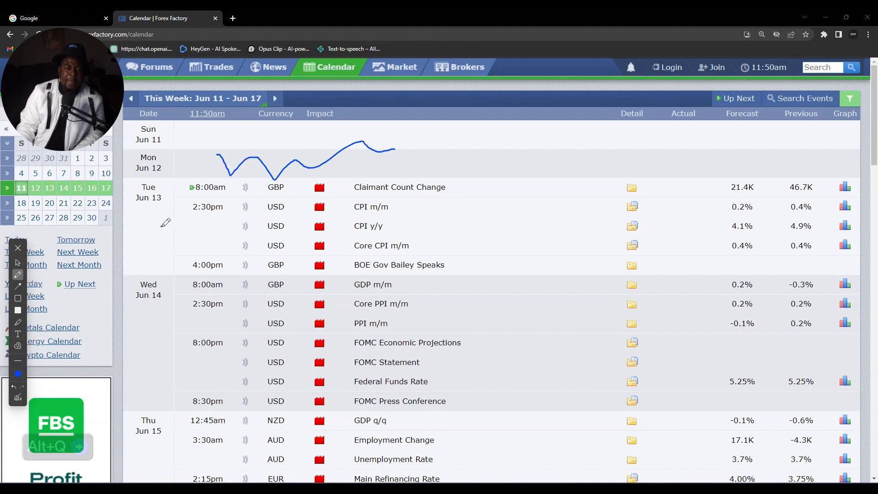
{"action": "left_click", "coordinate": [17, 397]}
Bracket the three Tuesday USD CPI events in blue, box their forecast values, and clear the marks
{"action": "mouse_move", "coordinate": [399, 206]}
{"action": "left_mouse_down"}
{"action": "mouse_move", "coordinate": [429, 206]}
{"action": "mouse_move", "coordinate": [430, 237]}
{"action": "left_mouse_up"}
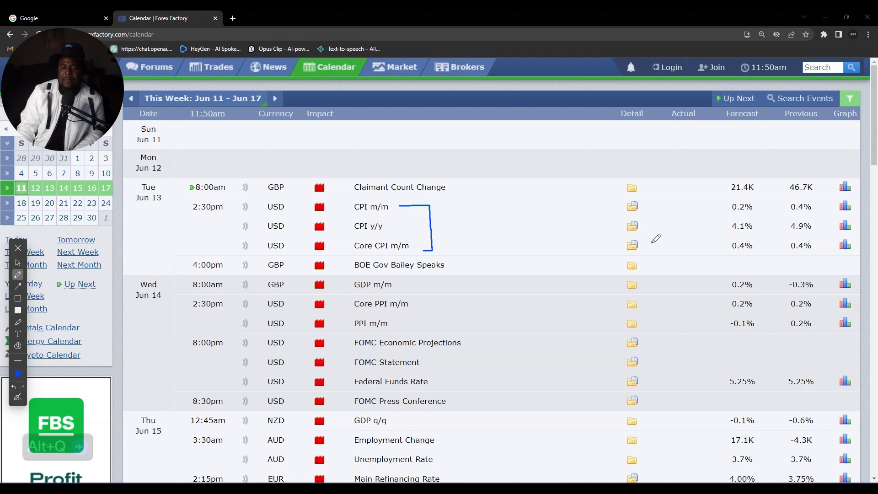
{"action": "mouse_move", "coordinate": [757, 198]}
{"action": "left_mouse_down"}
{"action": "mouse_move", "coordinate": [719, 234]}
{"action": "mouse_move", "coordinate": [760, 238]}
{"action": "mouse_move", "coordinate": [759, 203]}
{"action": "left_mouse_up"}
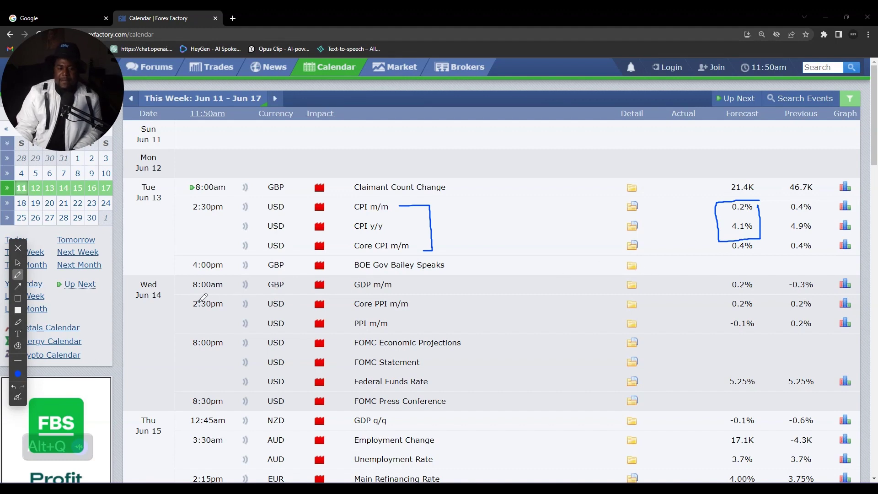
{"action": "left_click", "coordinate": [18, 397]}
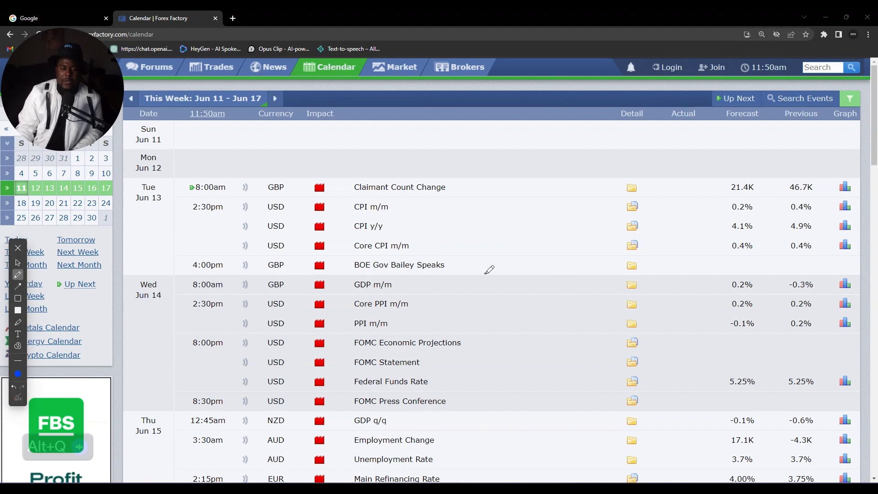
{"action": "left_click", "coordinate": [17, 262]}
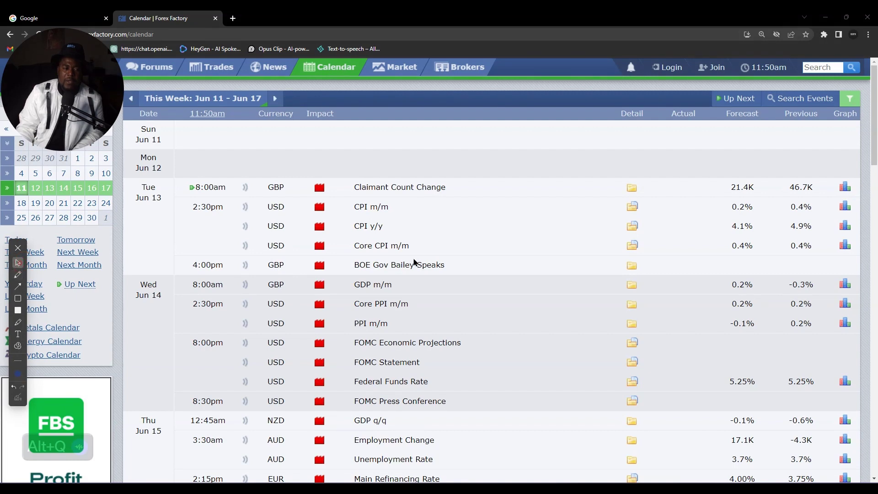
Bracket Wednesday's FOMC and Federal Funds Rate events in blue with an outgoing arrow, and circle the Federal Funds Rate forecast
{"action": "scroll", "coordinate": [413, 267], "scroll_direction": "down", "scroll_amount": 2}
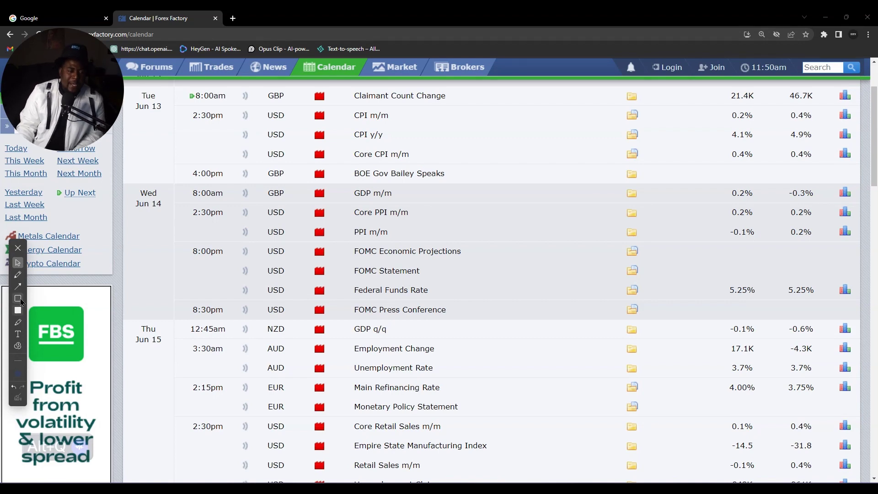
{"action": "left_click", "coordinate": [18, 275]}
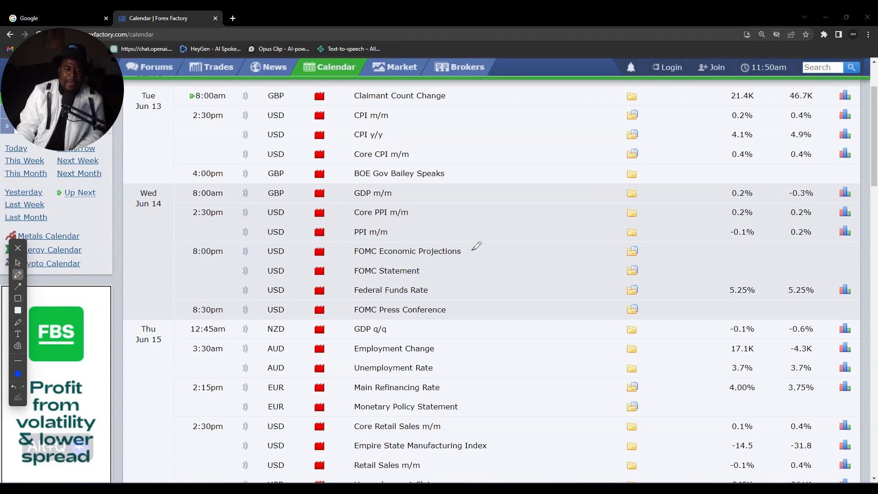
{"action": "mouse_move", "coordinate": [472, 250]}
{"action": "left_mouse_down"}
{"action": "mouse_move", "coordinate": [489, 251]}
{"action": "mouse_move", "coordinate": [457, 298]}
{"action": "left_mouse_up"}
{"action": "mouse_move", "coordinate": [486, 272]}
{"action": "left_mouse_down"}
{"action": "mouse_move", "coordinate": [525, 272]}
{"action": "mouse_move", "coordinate": [532, 282]}
{"action": "left_mouse_up"}
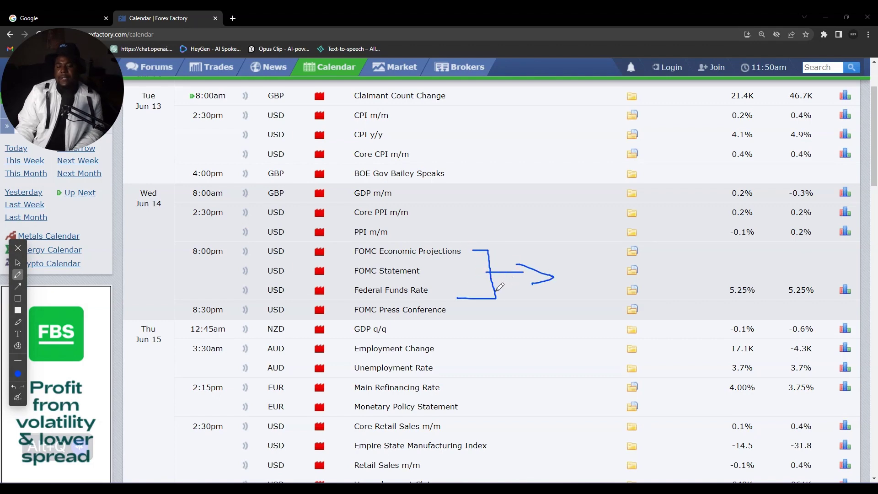
{"action": "mouse_move", "coordinate": [782, 277]}
{"action": "left_mouse_down"}
{"action": "mouse_move", "coordinate": [713, 289]}
{"action": "mouse_move", "coordinate": [769, 282]}
{"action": "left_mouse_up"}
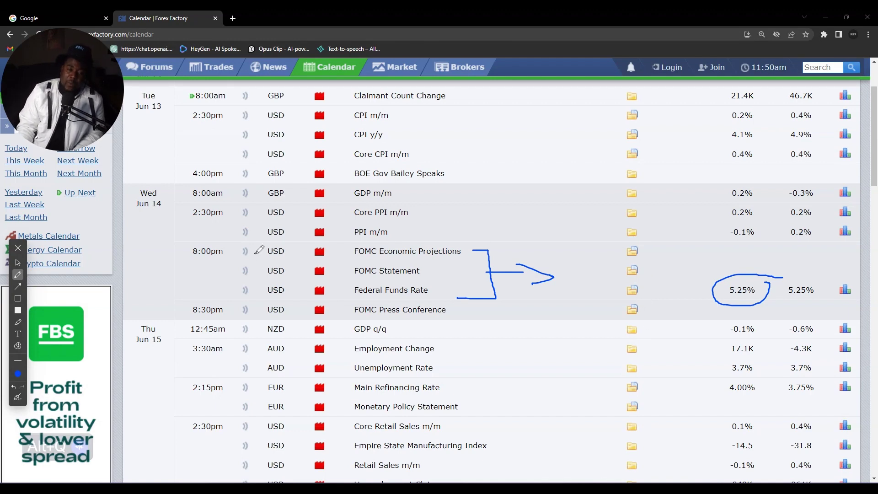
Underline the USD labels of Wednesday's three 8:00pm events in blue, clear all annotations, and leave pen mode
{"action": "mouse_move", "coordinate": [261, 262]}
{"action": "left_mouse_down"}
{"action": "mouse_move", "coordinate": [289, 262]}
{"action": "mouse_move", "coordinate": [290, 278]}
{"action": "mouse_move", "coordinate": [321, 302]}
{"action": "left_mouse_up"}
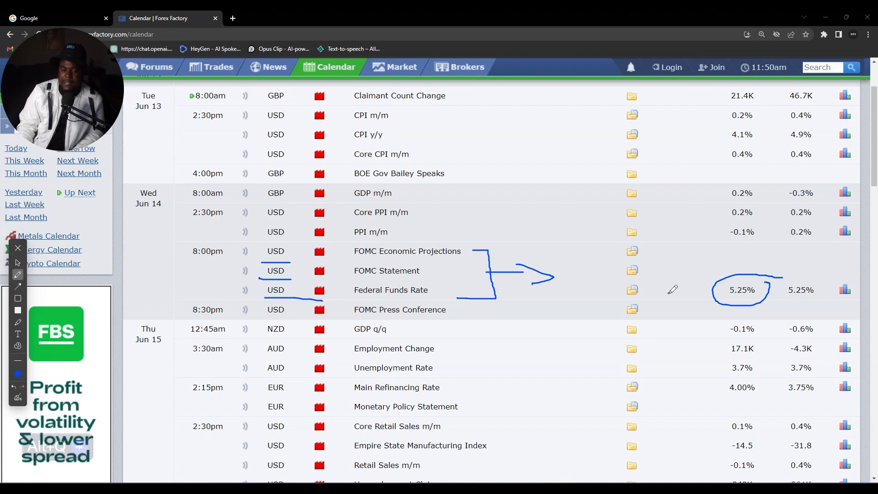
{"action": "left_click", "coordinate": [18, 397]}
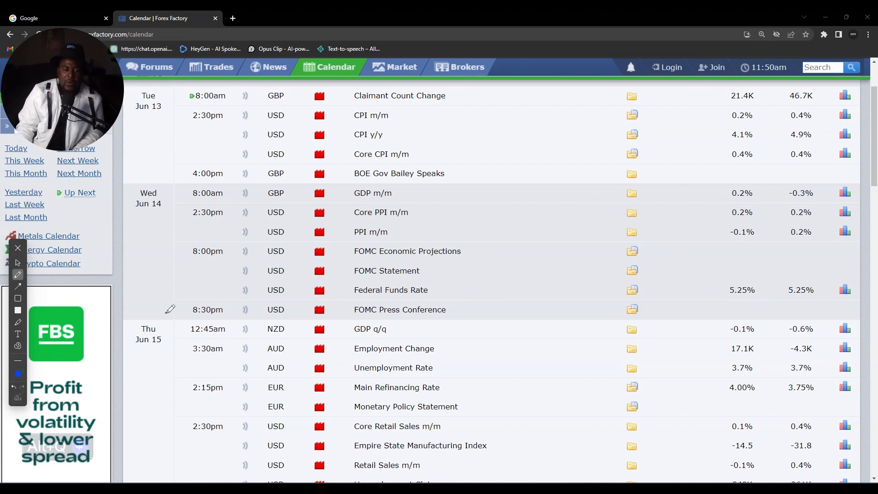
{"action": "left_click", "coordinate": [18, 262]}
Highlight the text of Thursday's Unemployment Claims event and look over the calendar's events from Tuesday Jun 13 to Friday Jun 16
{"action": "scroll", "coordinate": [526, 297], "scroll_direction": "down", "scroll_amount": 3}
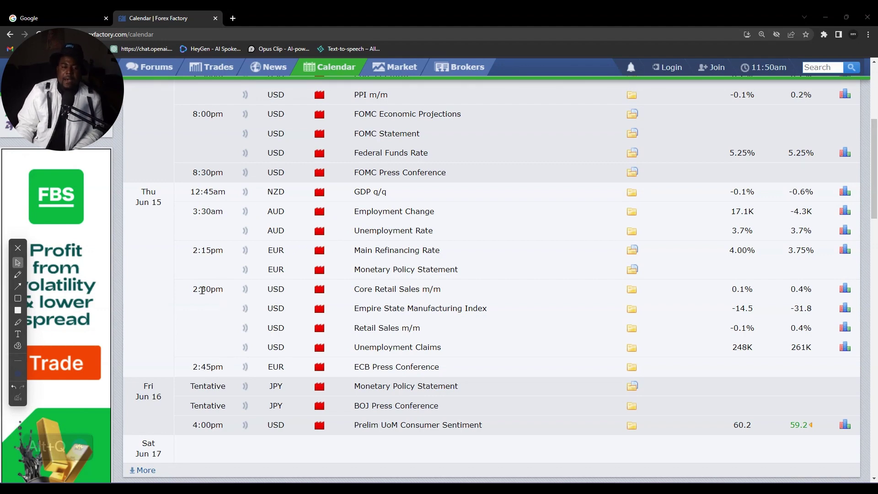
{"action": "left_click", "coordinate": [353, 344]}
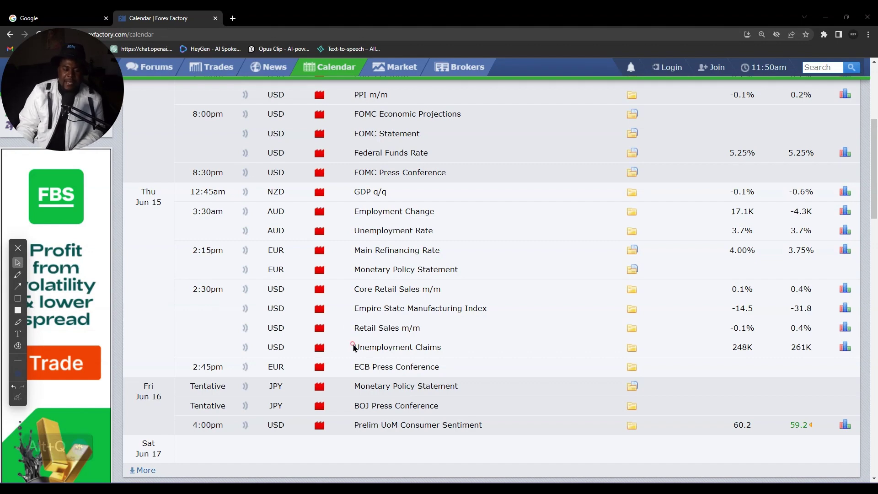
{"action": "left_click_drag", "start_coordinate": [354, 348], "coordinate": [430, 349]}
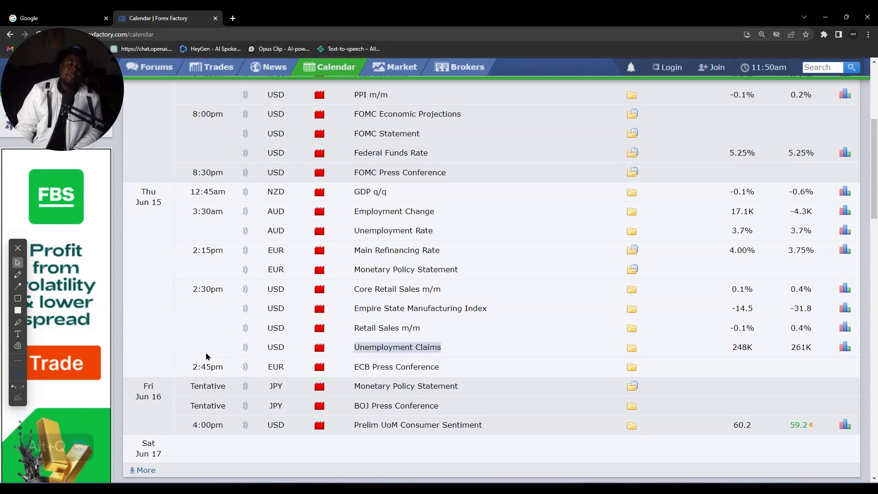
{"action": "scroll", "coordinate": [317, 326], "scroll_direction": "up", "scroll_amount": 5}
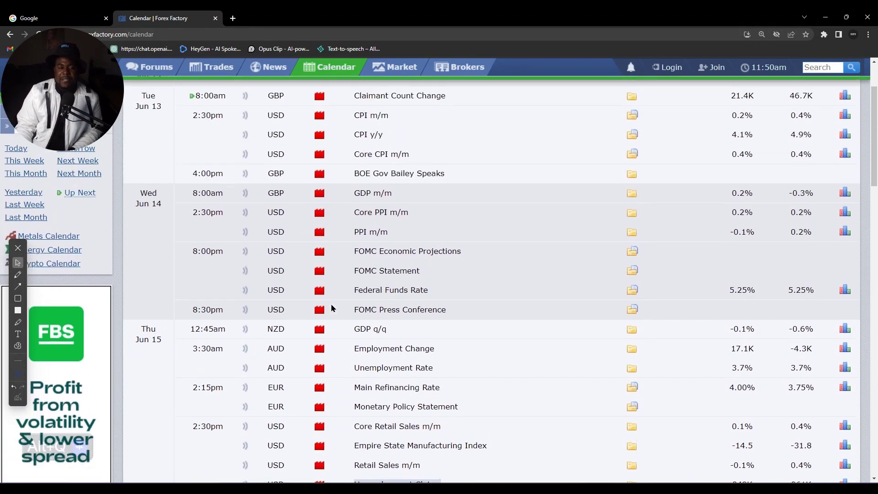
{"action": "scroll", "coordinate": [330, 303], "scroll_direction": "down", "scroll_amount": 7}
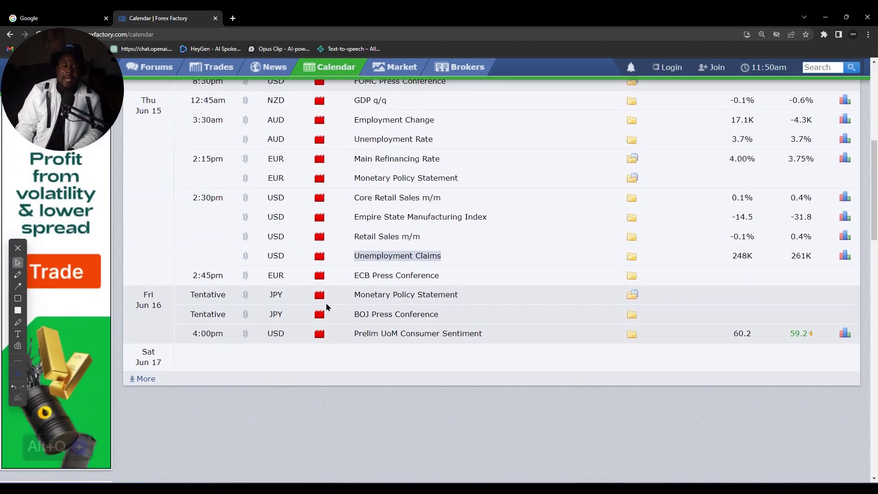
{"action": "scroll", "coordinate": [332, 316], "scroll_direction": "up", "scroll_amount": 5}
{"action": "scroll", "coordinate": [332, 325], "scroll_direction": "up", "scroll_amount": 2}
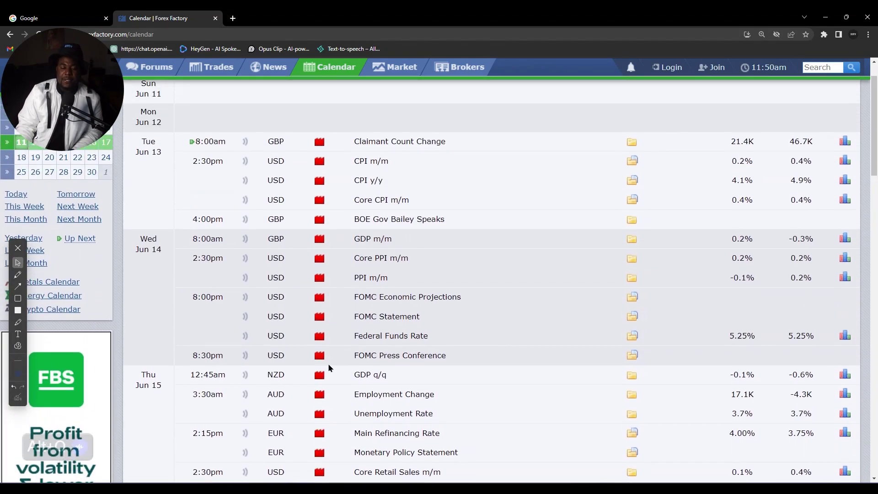